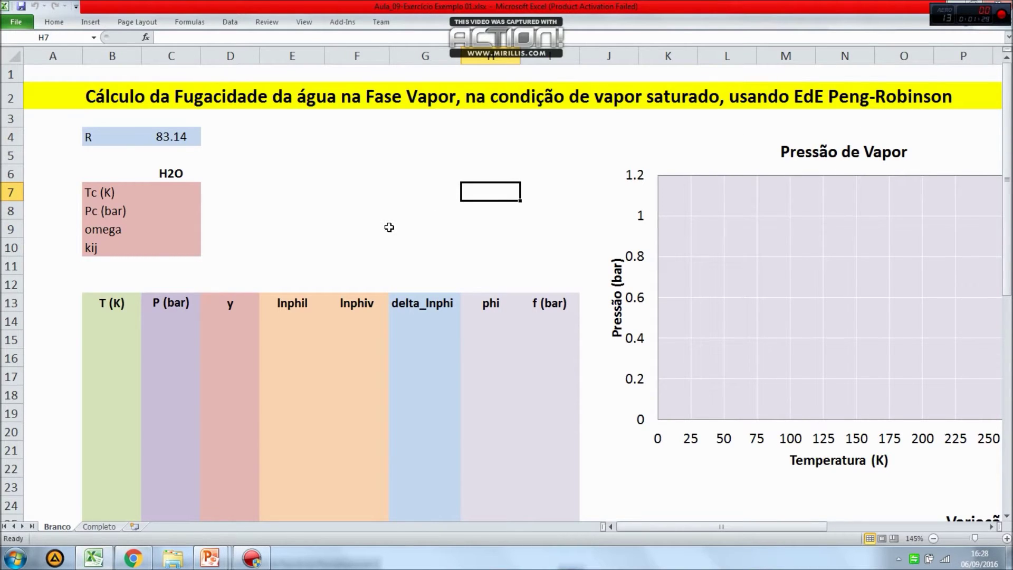
Examine the gas constant R entry and its value in B4:C4
click(281, 135)
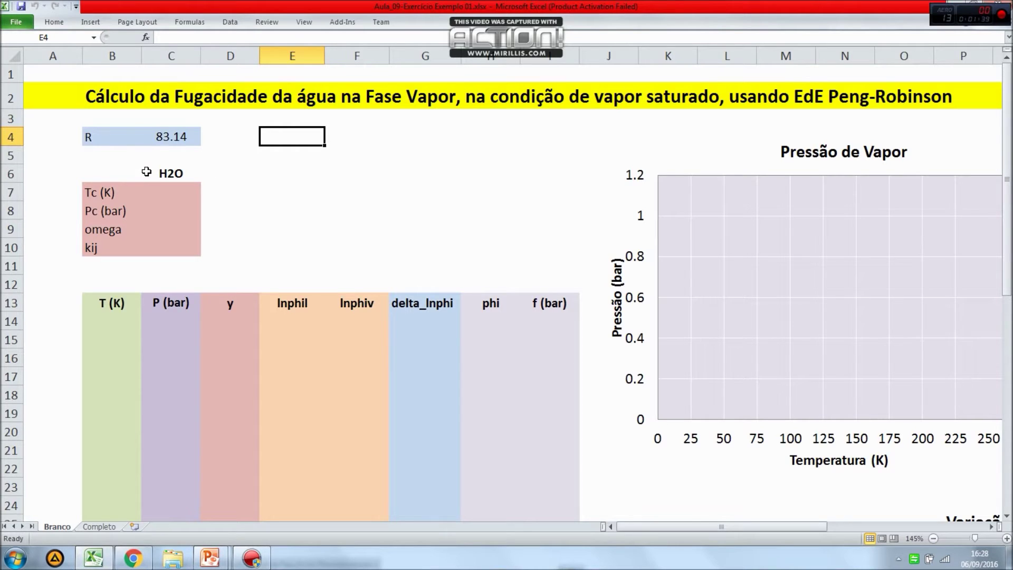
drag(97, 136, 170, 138)
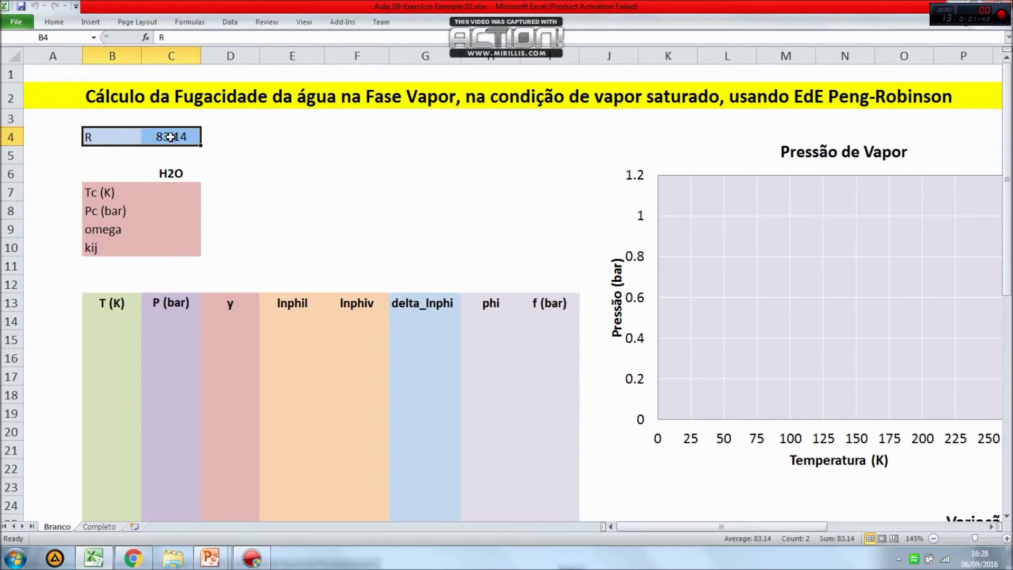
click(280, 153)
drag(108, 137, 179, 136)
click(271, 141)
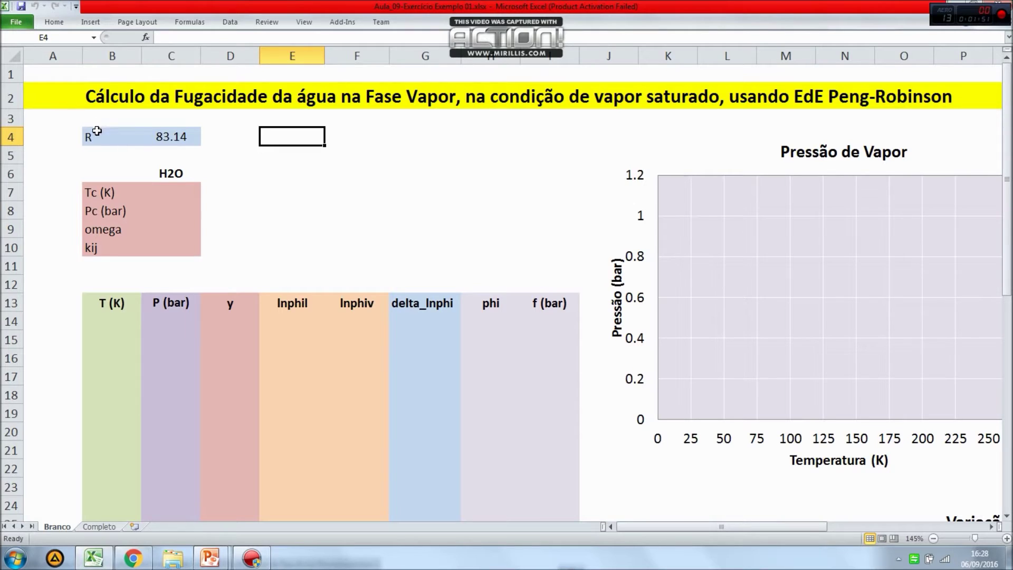
drag(95, 135, 176, 134)
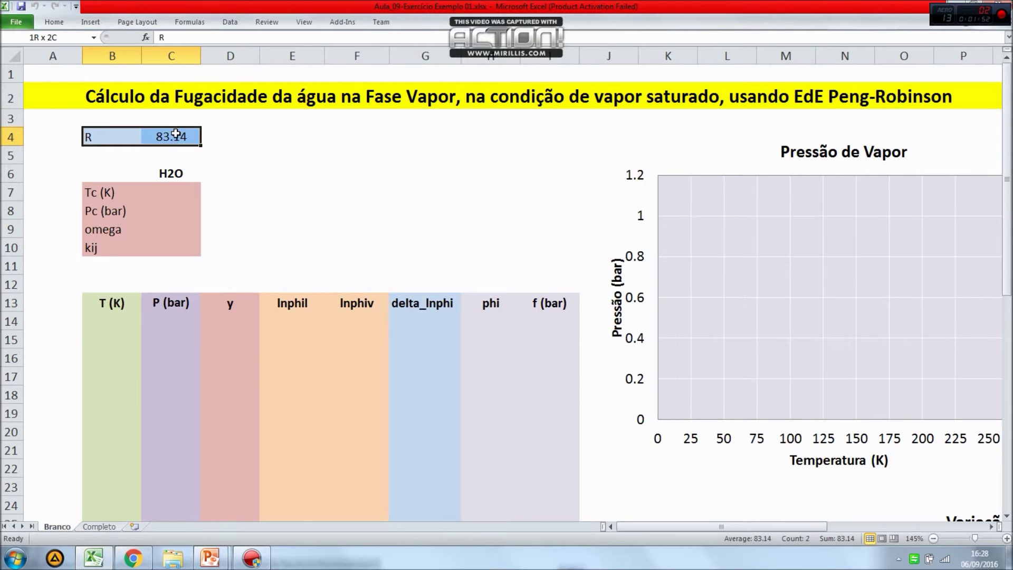
click(261, 170)
Examine the H2O property block in B6:C10, covering Tc, Pc, omega and kij and their empty value cells
click(100, 175)
drag(122, 183, 179, 245)
click(291, 233)
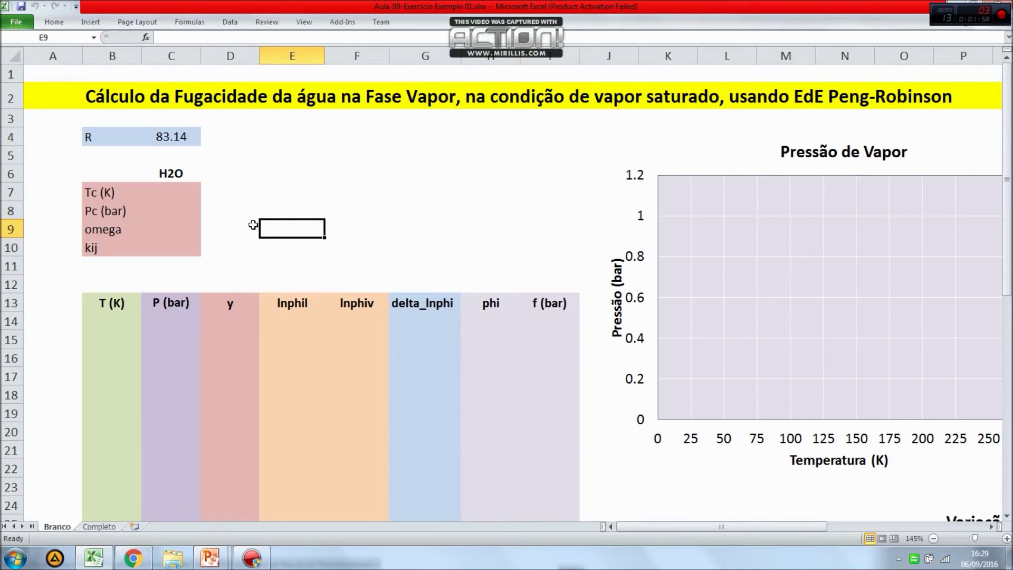
drag(97, 174, 177, 248)
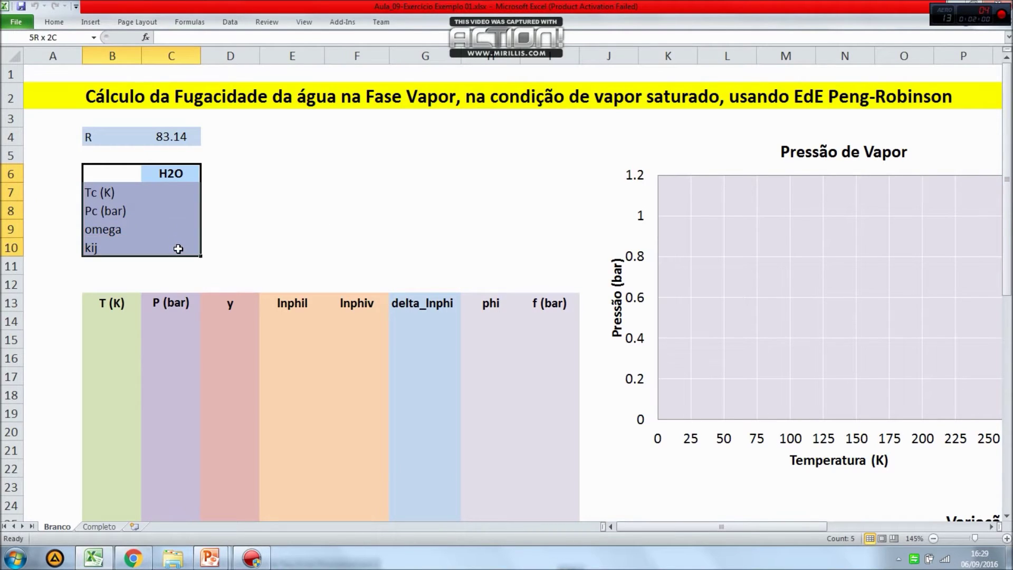
click(124, 192)
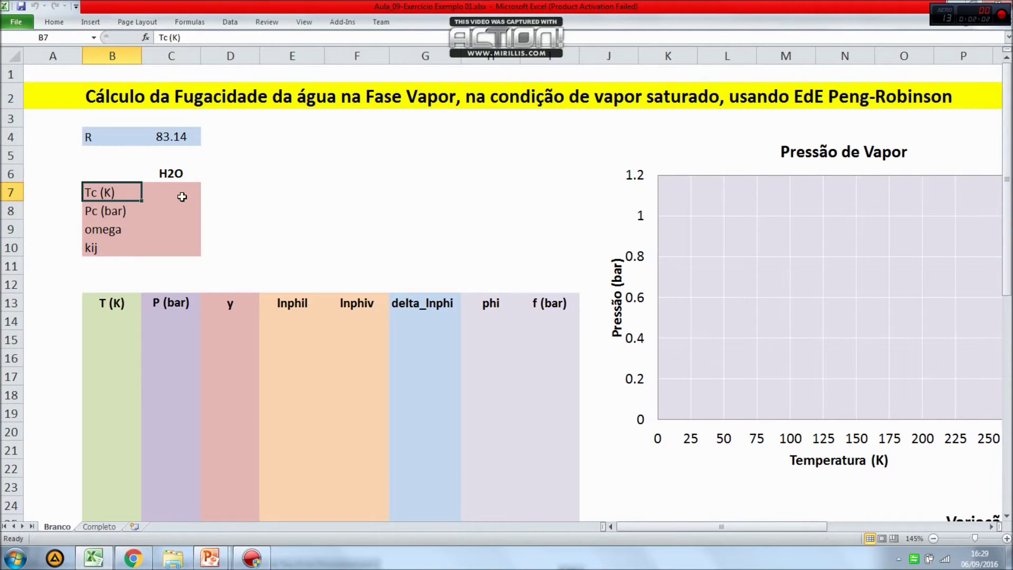
click(184, 194)
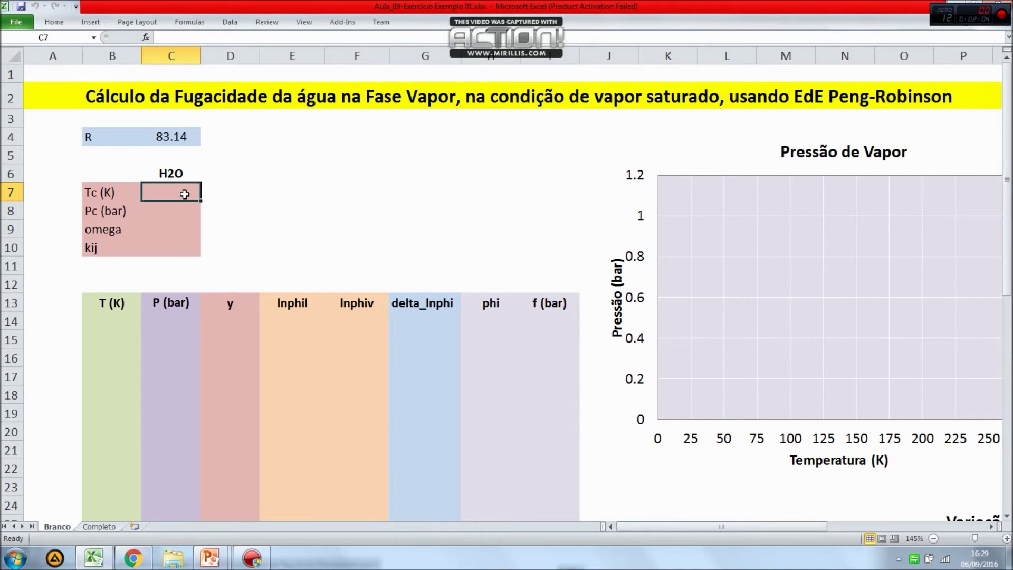
click(134, 195)
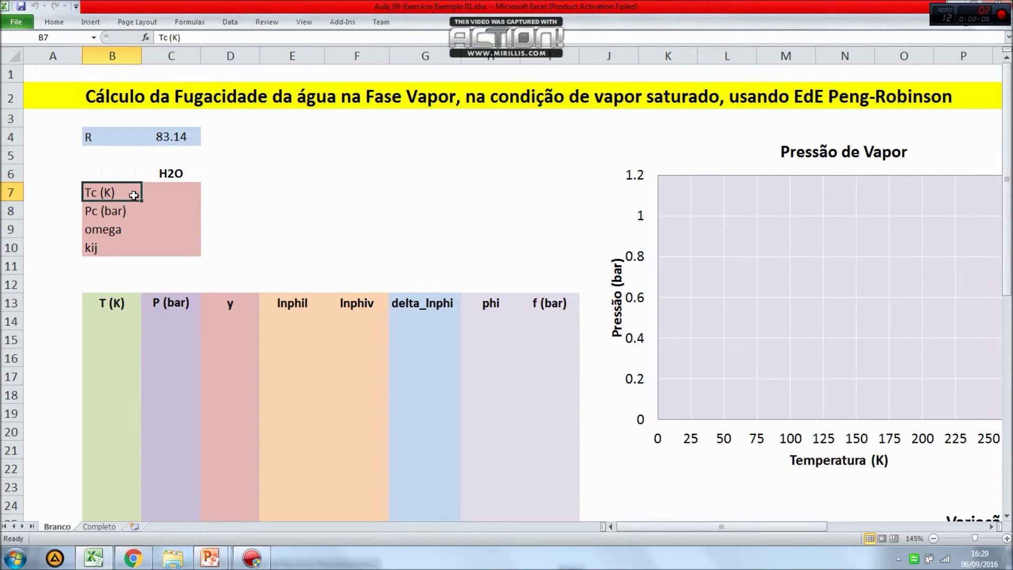
click(135, 209)
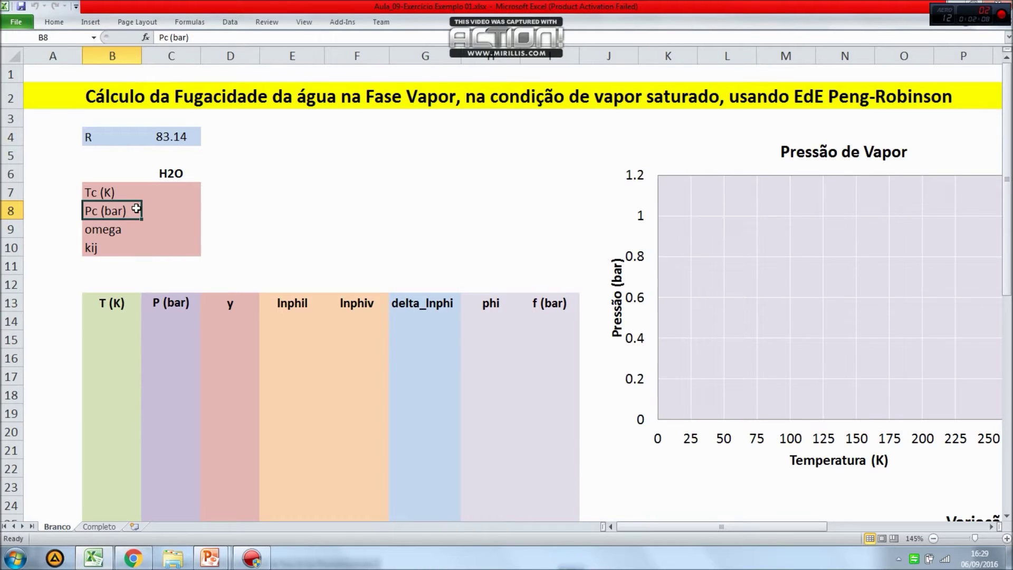
click(129, 227)
click(115, 247)
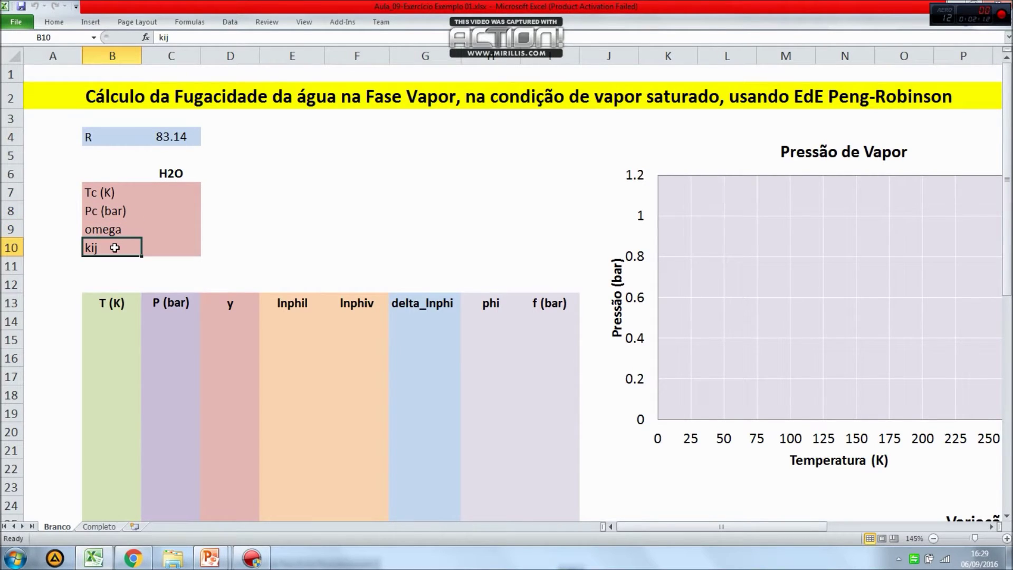
drag(165, 193, 157, 244)
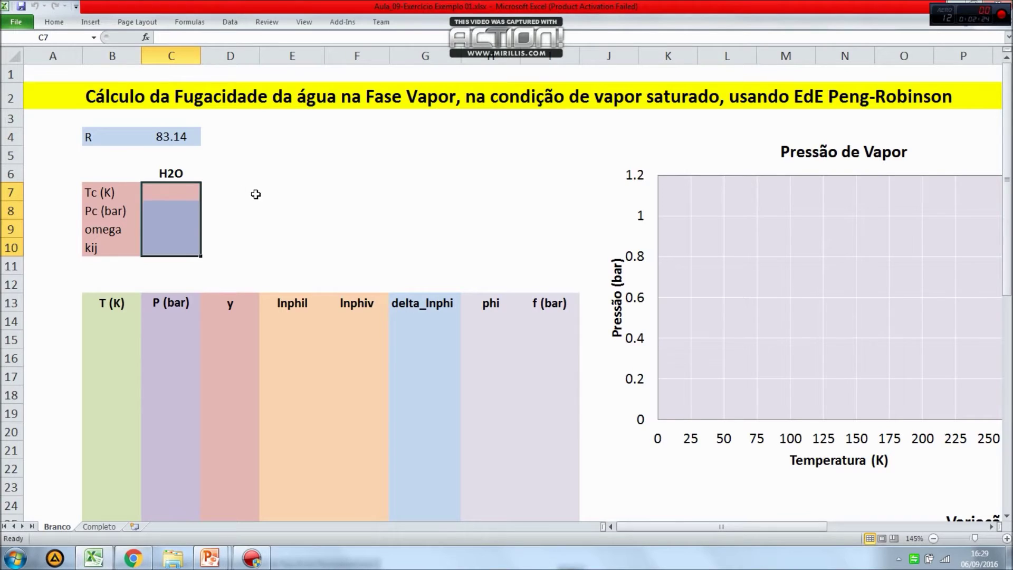
click(254, 194)
click(188, 191)
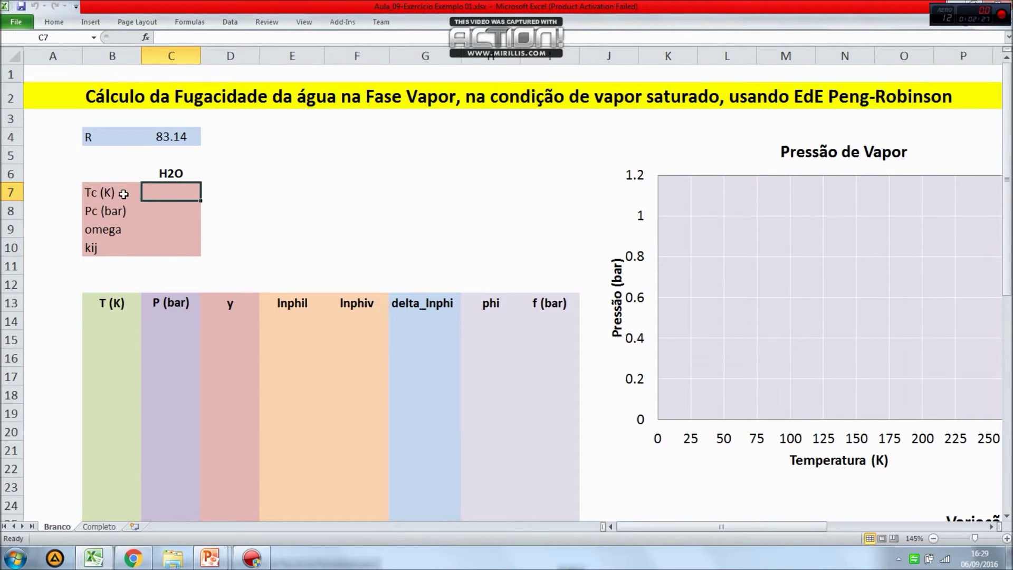
click(118, 210)
click(116, 228)
click(111, 246)
click(169, 191)
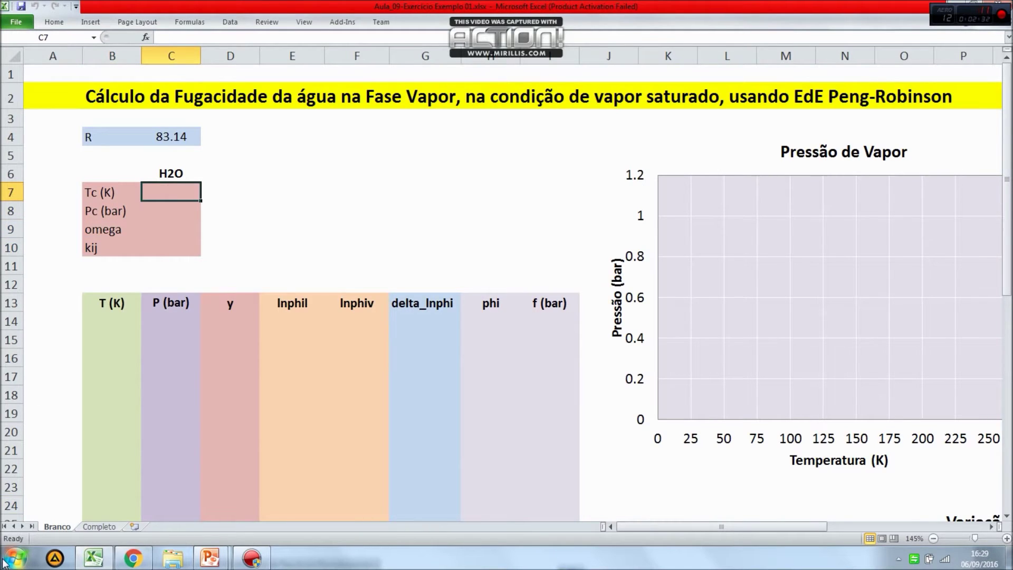
Launch ThermoSolver and open its Species Database
click(5, 562)
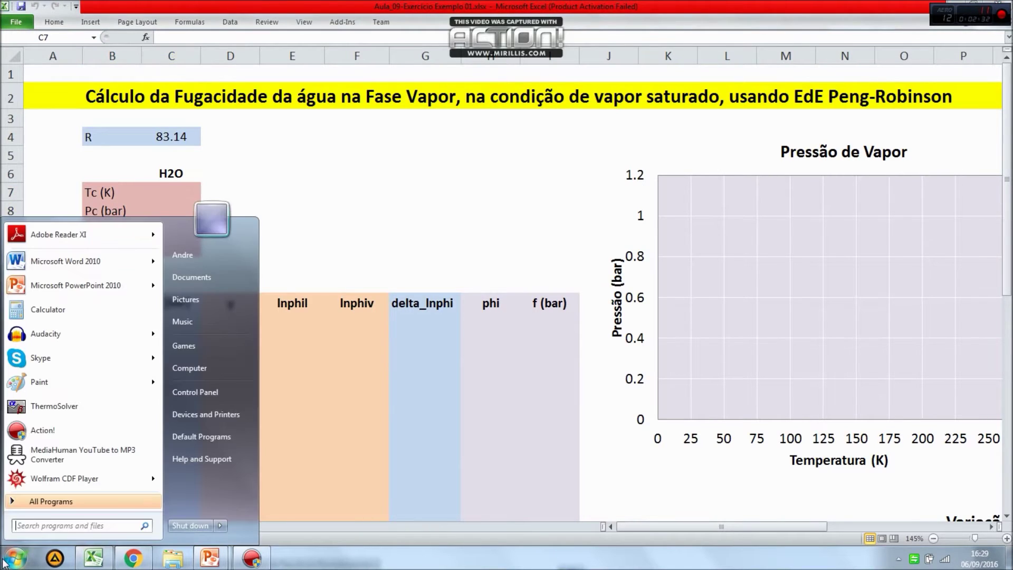
click(51, 409)
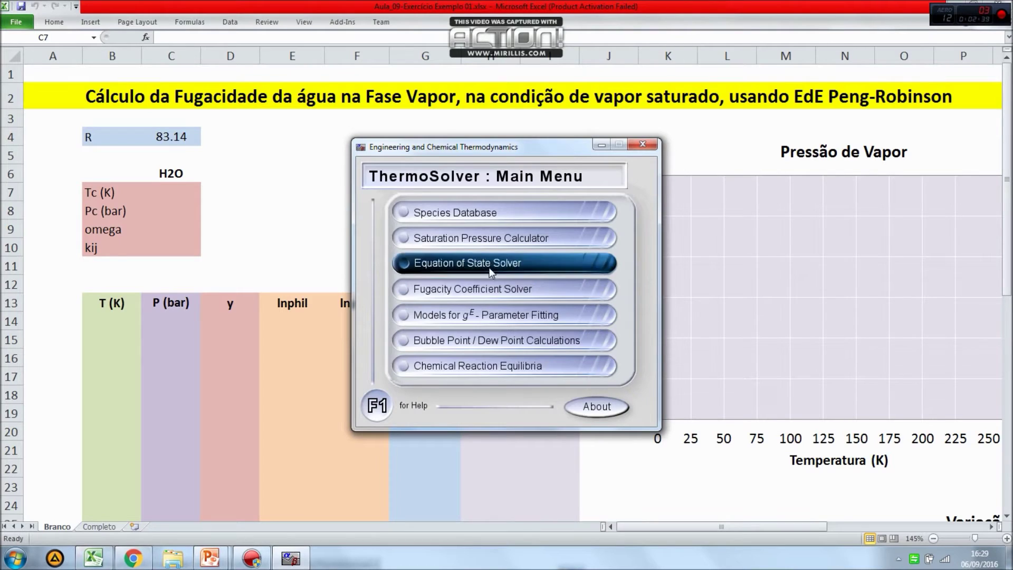
click(499, 211)
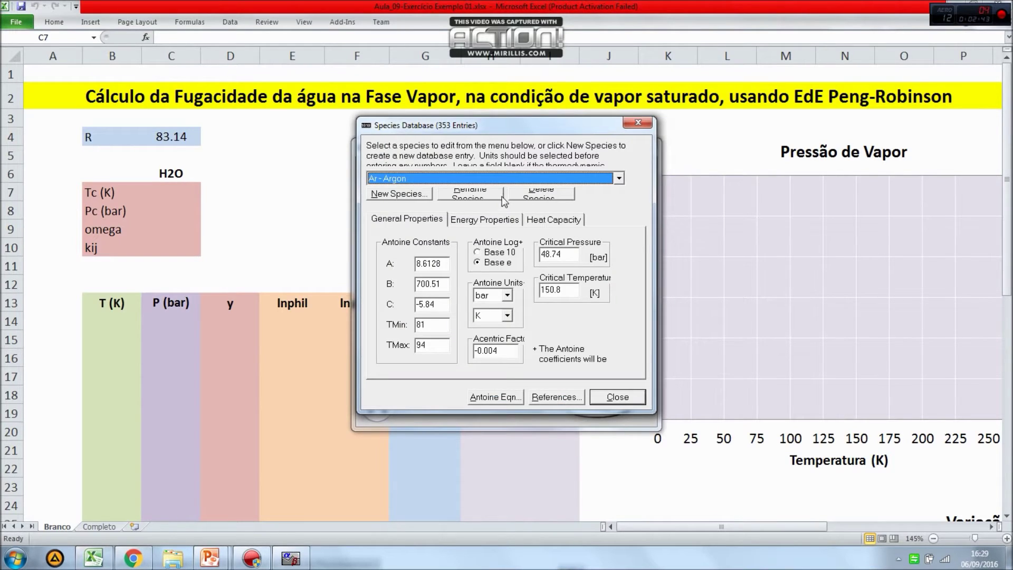
Choose H2O - Water as the species in the database
click(513, 180)
key(h)
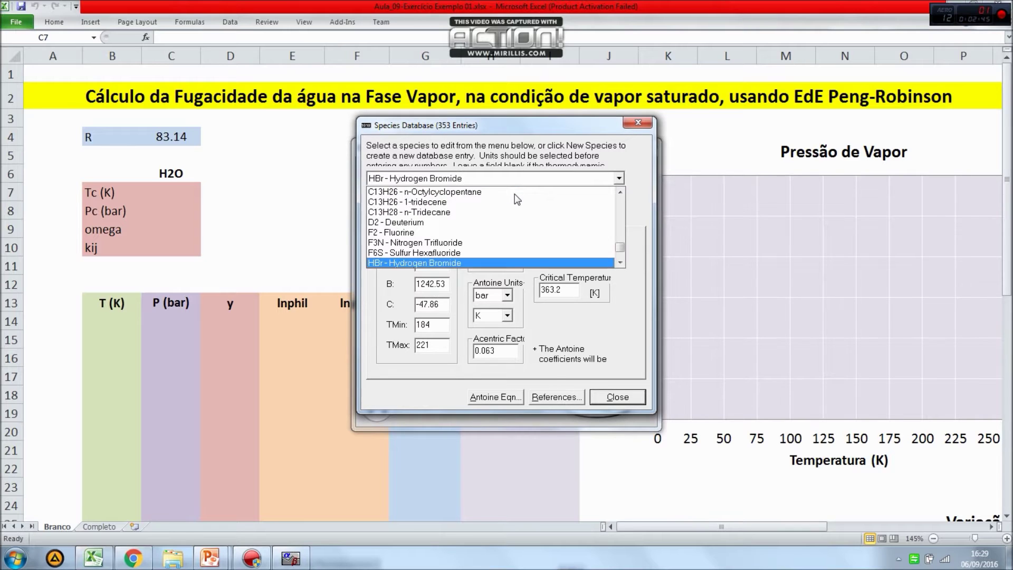
key(Down)
key(Down)
key(Down)
key(Down)
key(Down)
key(Down)
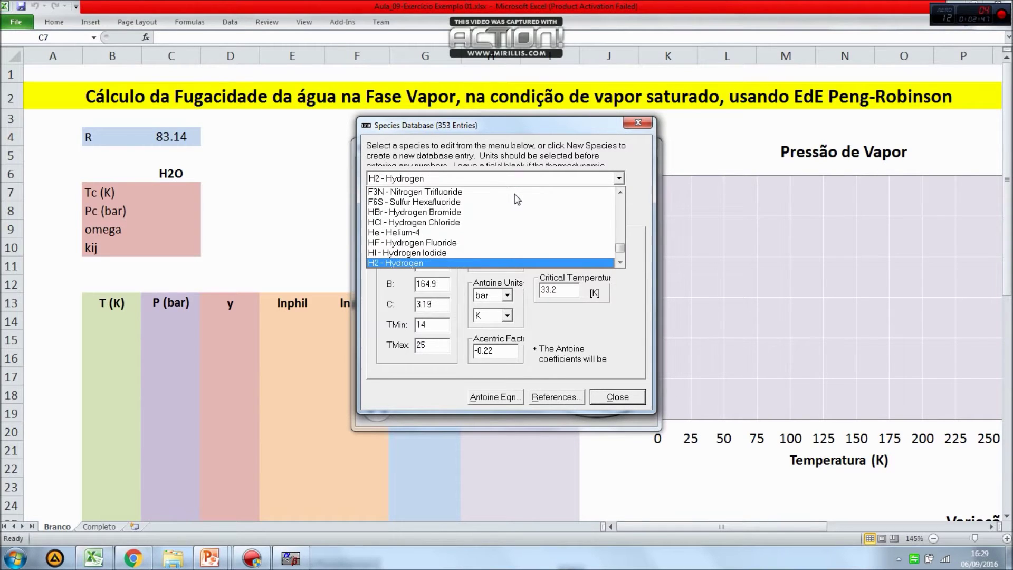
key(Return)
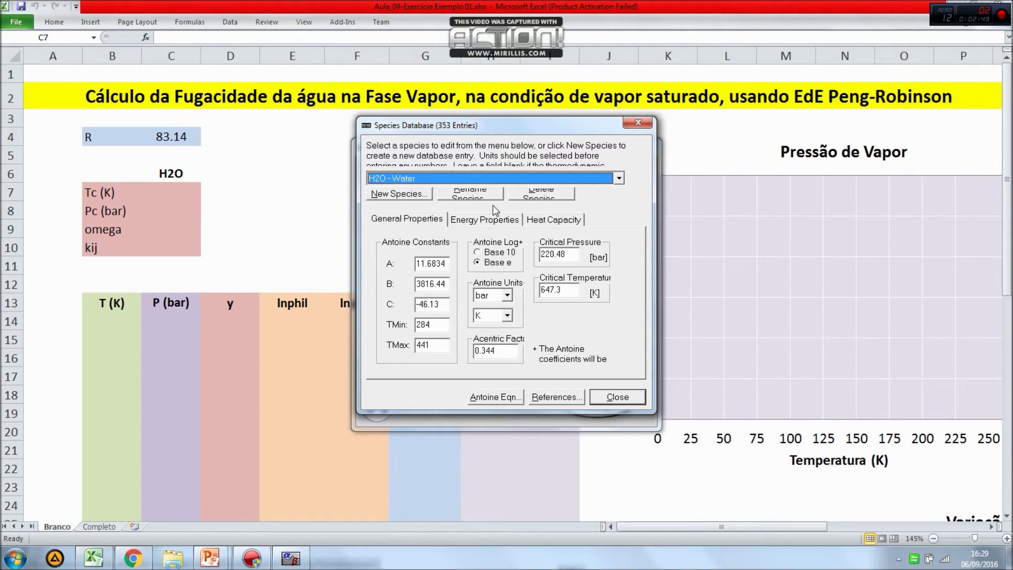
Copy water's critical pressure, 220.48 bar, from the species database into the Pc cell C8 of the Excel sheet
double_click(572, 256)
key(ctrl+c)
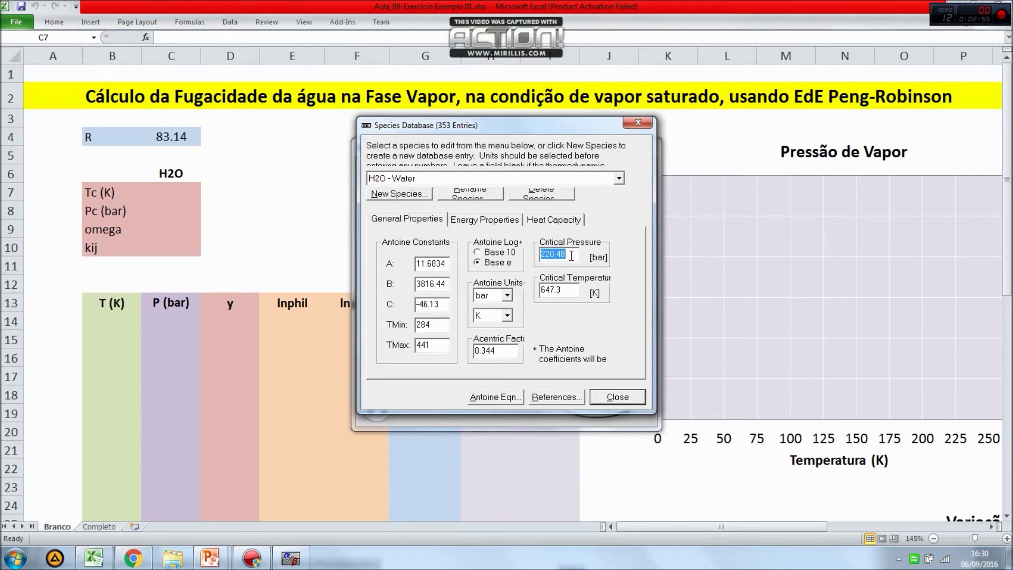
click(168, 200)
click(172, 209)
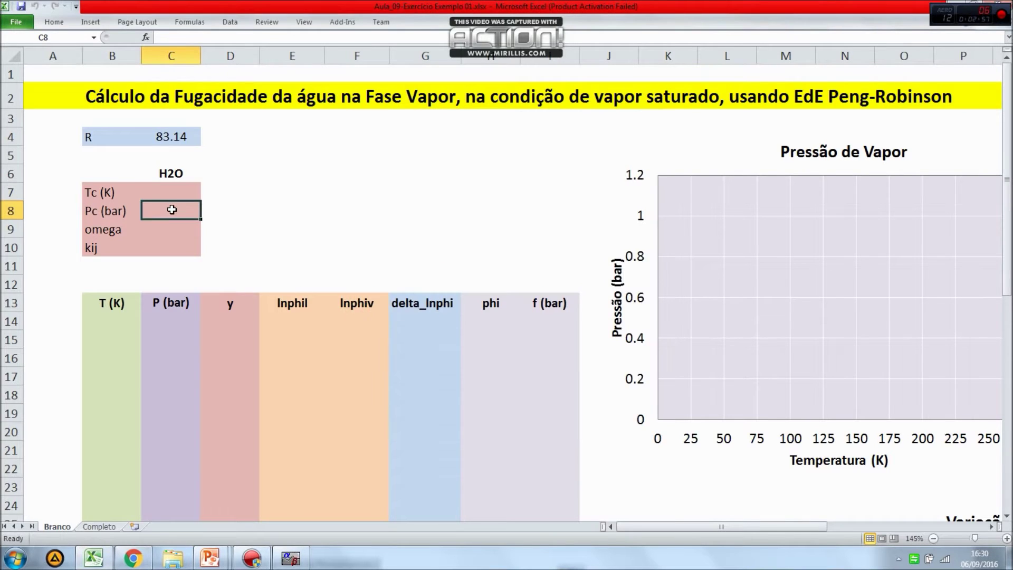
key(ctrl+v)
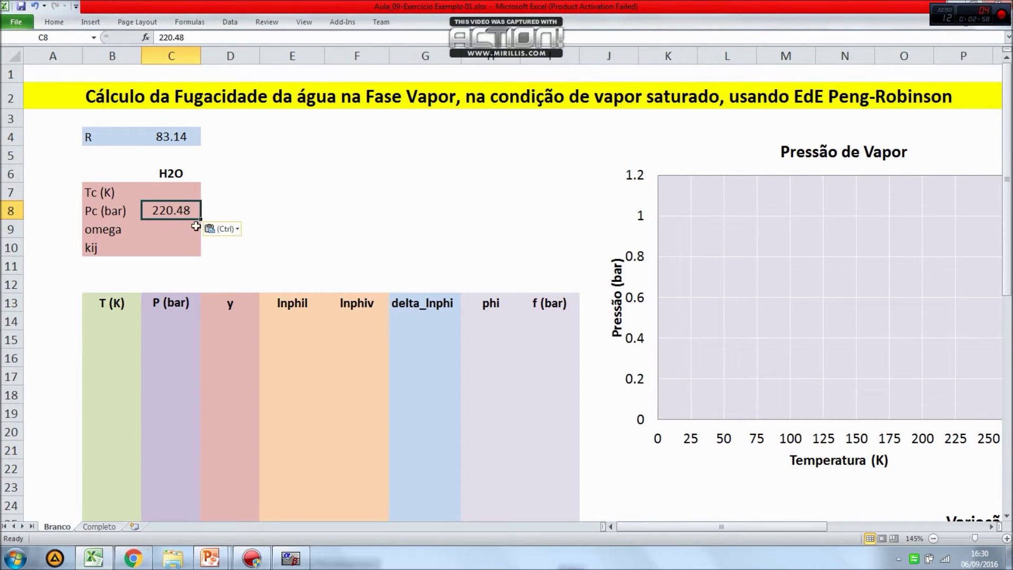
Copy water's critical temperature, 647.3 K, from ThermoSolver into the Tc cell C7 of the Excel sheet
click(289, 558)
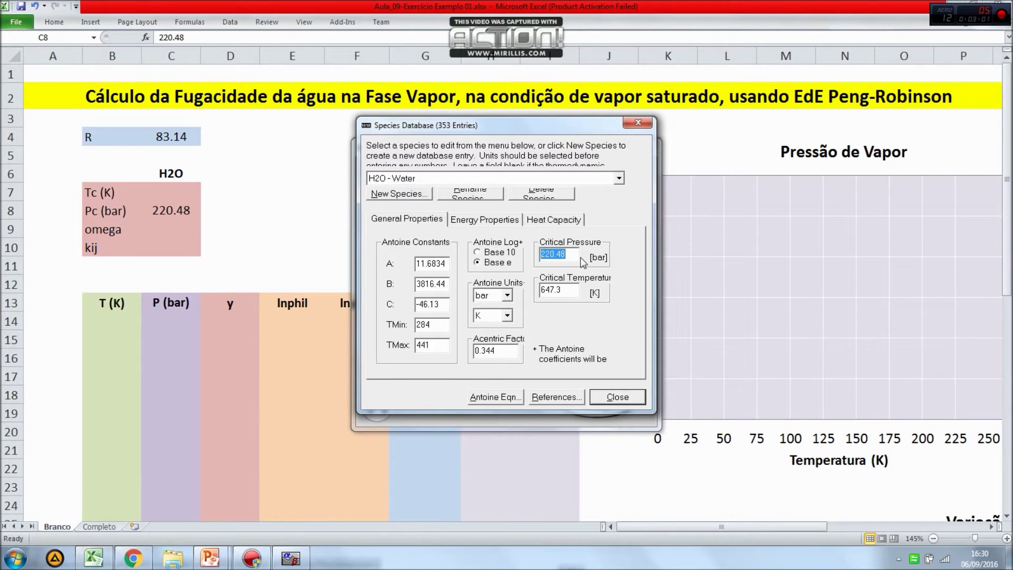
double_click(570, 289)
key(ctrl+c)
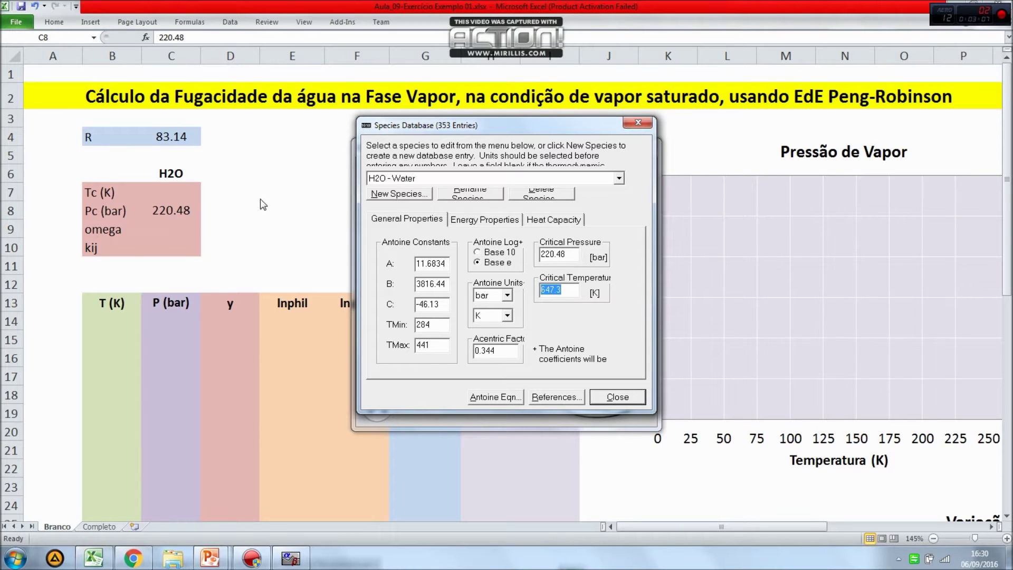
click(188, 193)
key(ctrl+v)
Copy water's acentric factor, 0.344, from ThermoSolver into the omega cell C9 of the Excel sheet
click(178, 218)
click(185, 232)
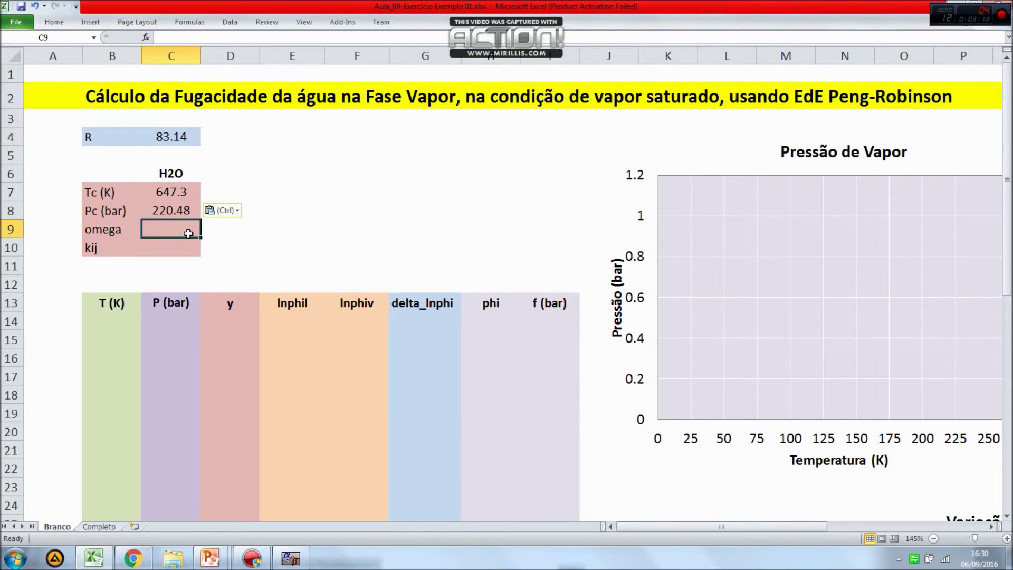
click(290, 558)
double_click(508, 351)
key(ctrl+c)
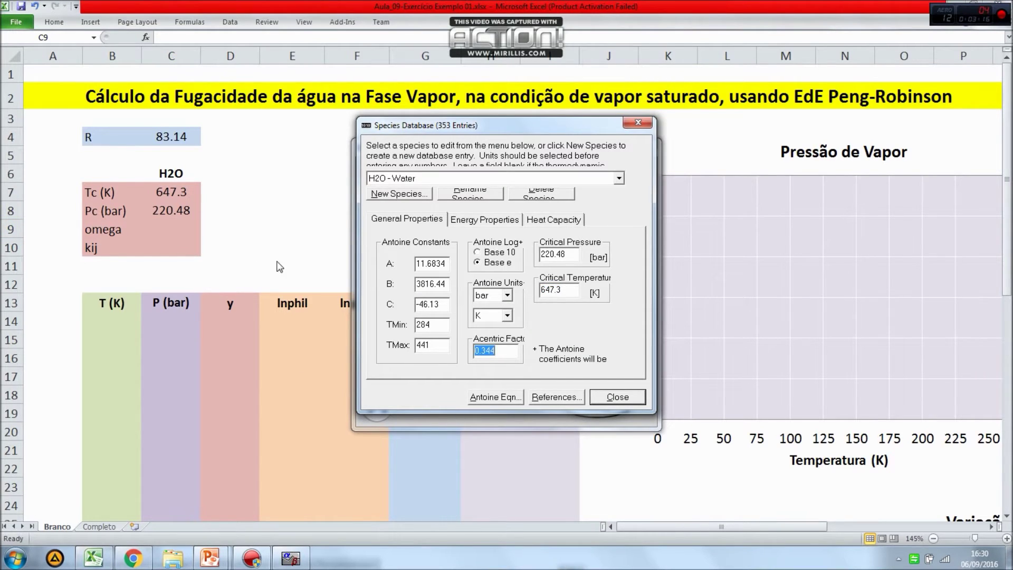
click(181, 232)
key(ctrl+v)
Enter 0 for kij in cell C10
click(187, 244)
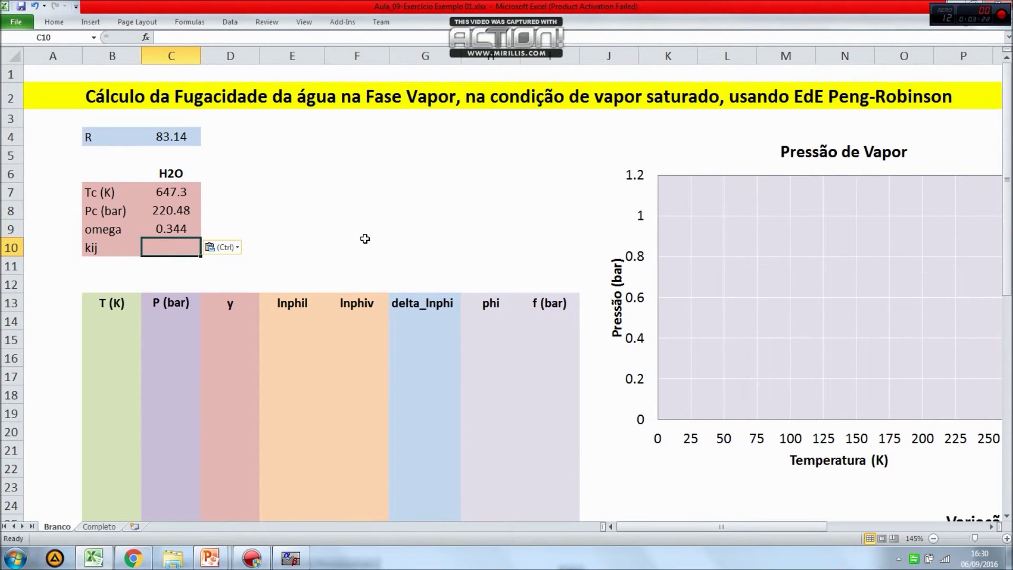
text(0)
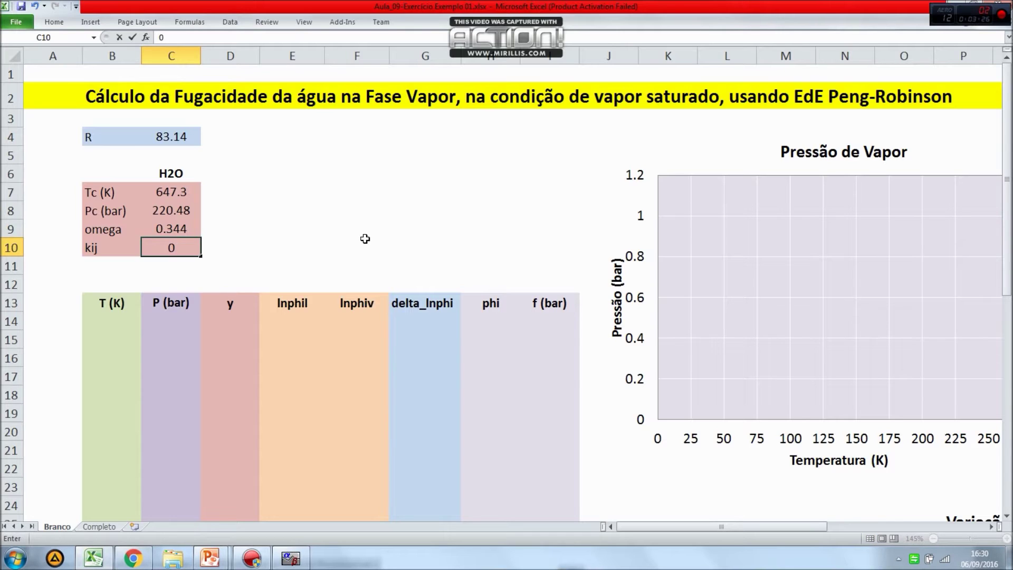
click(385, 258)
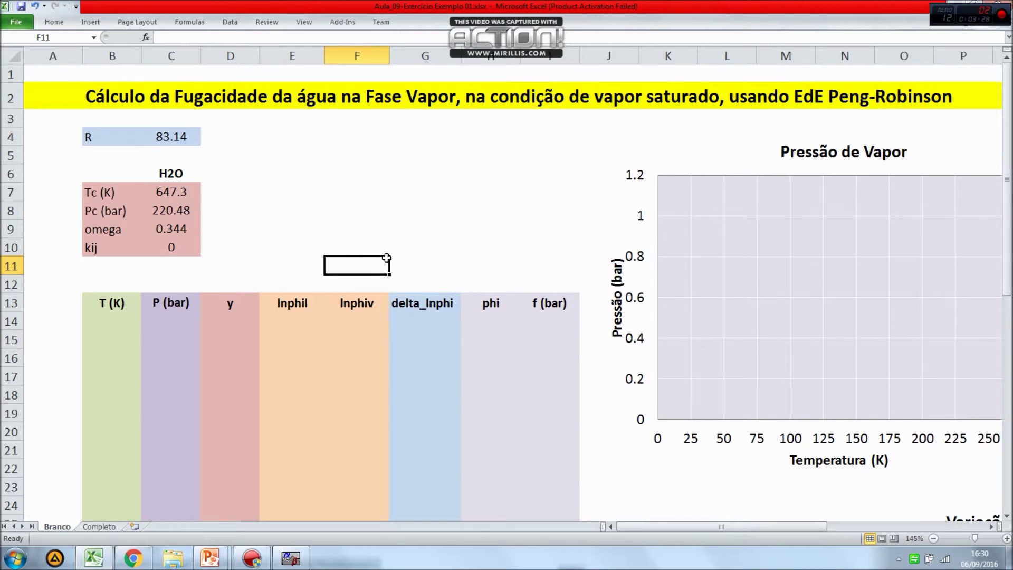
Review the filled-in H2O property block in B6:C10 and the calculation table beneath it
scroll(390, 259, down, 3)
scroll(393, 260, up, 3)
drag(1010, 265, 1011, 266)
drag(117, 169, 176, 248)
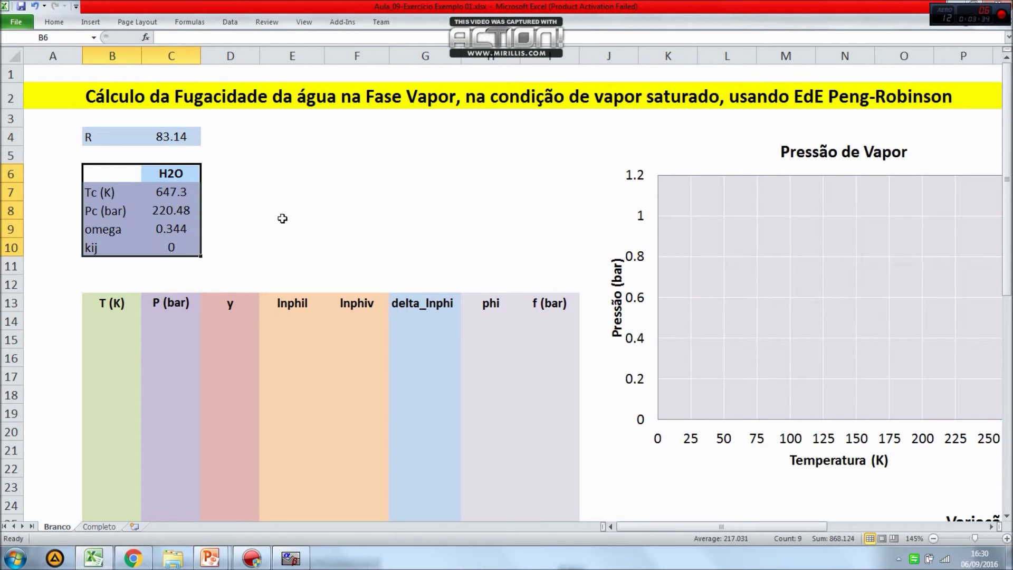
click(282, 218)
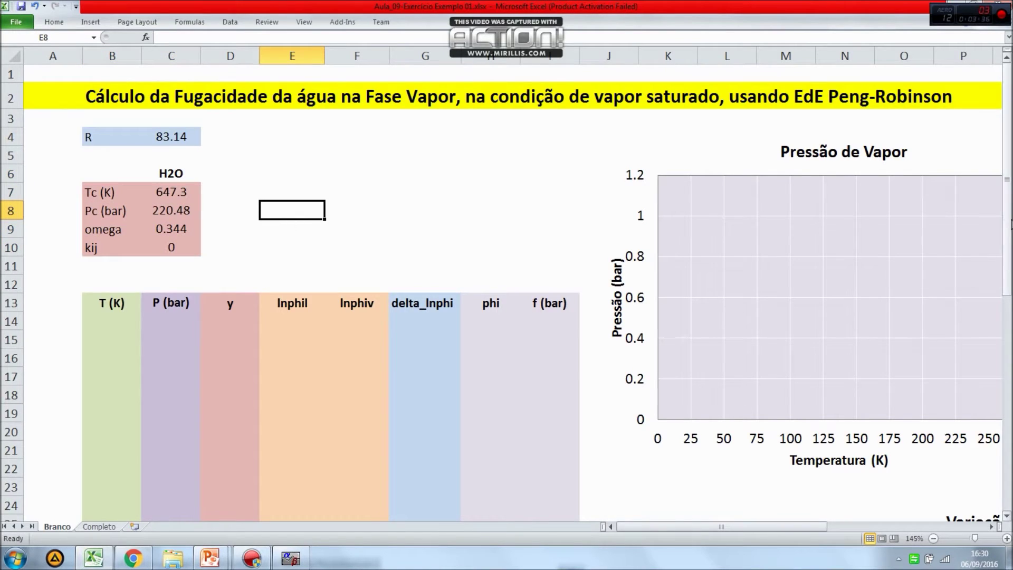
drag(1009, 219, 1009, 228)
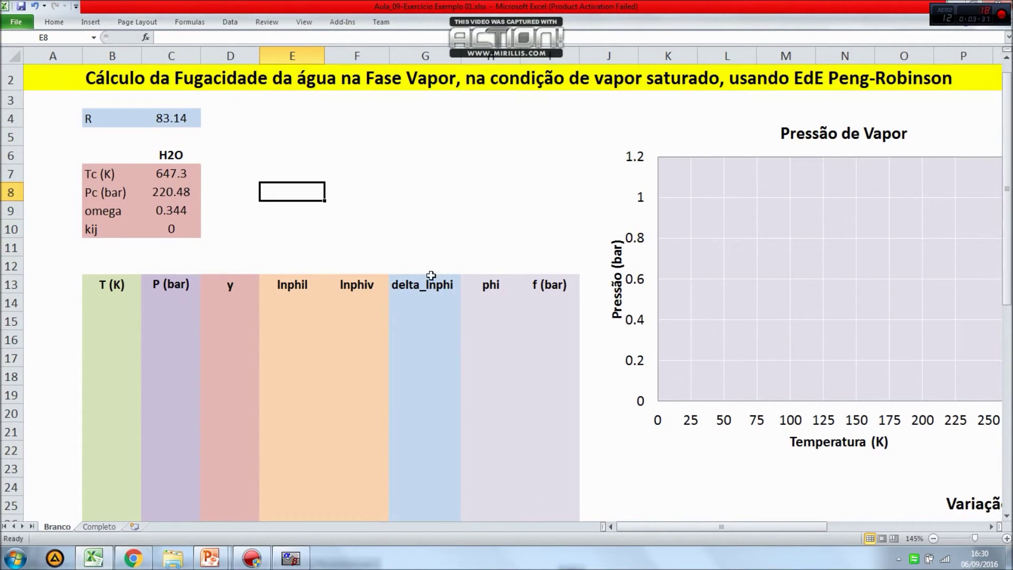
Select the first P (bar) cell, C14, and switch to the PowerPoint slide show to read the Exercício 1 statement
click(181, 307)
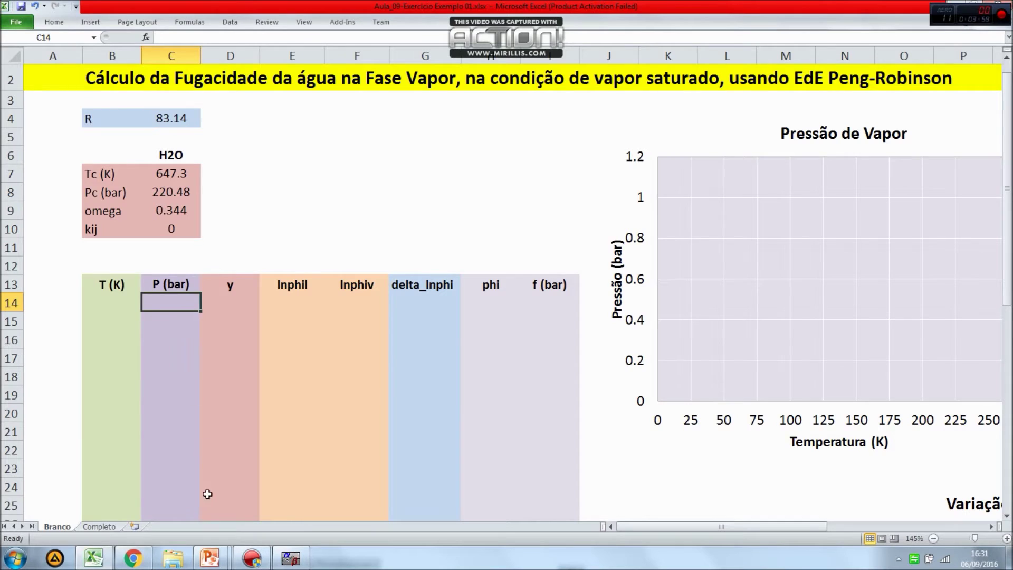
mouse_move(208, 562)
click(295, 477)
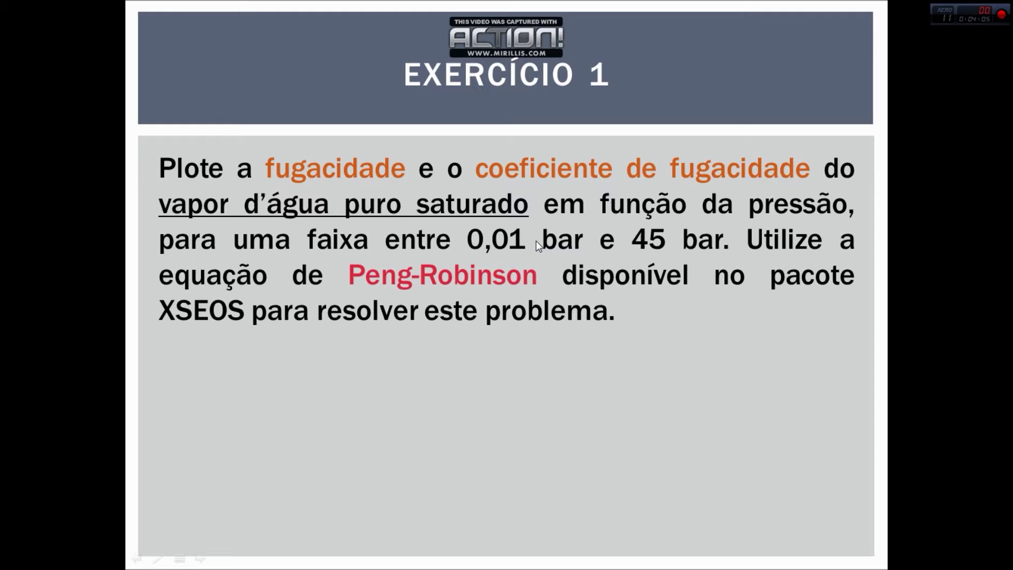
Switch back to the Excel workbook and enter 0.01 as the first P (bar) value in C14
key(alt+Tab)
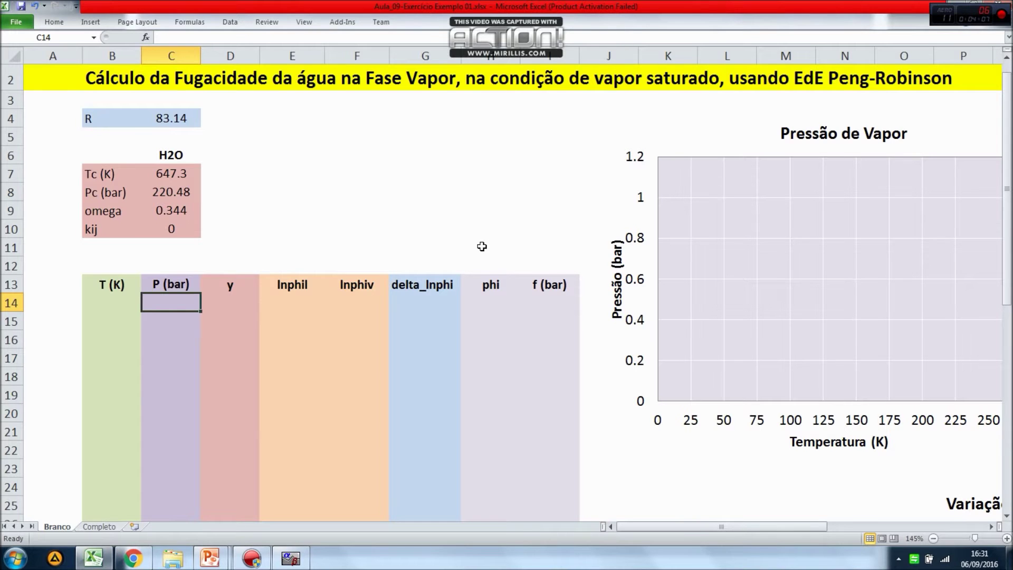
text(.01)
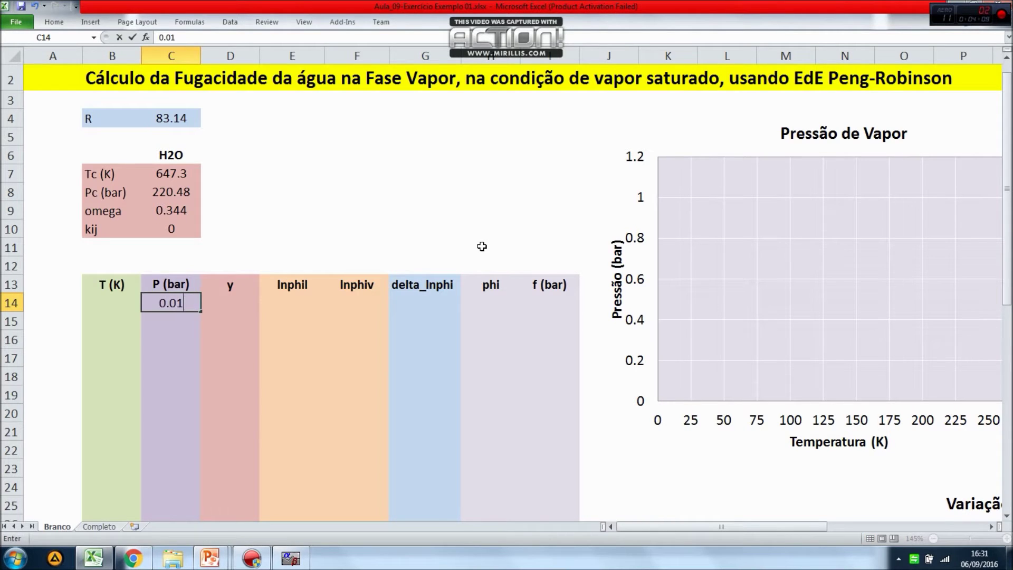
click(404, 259)
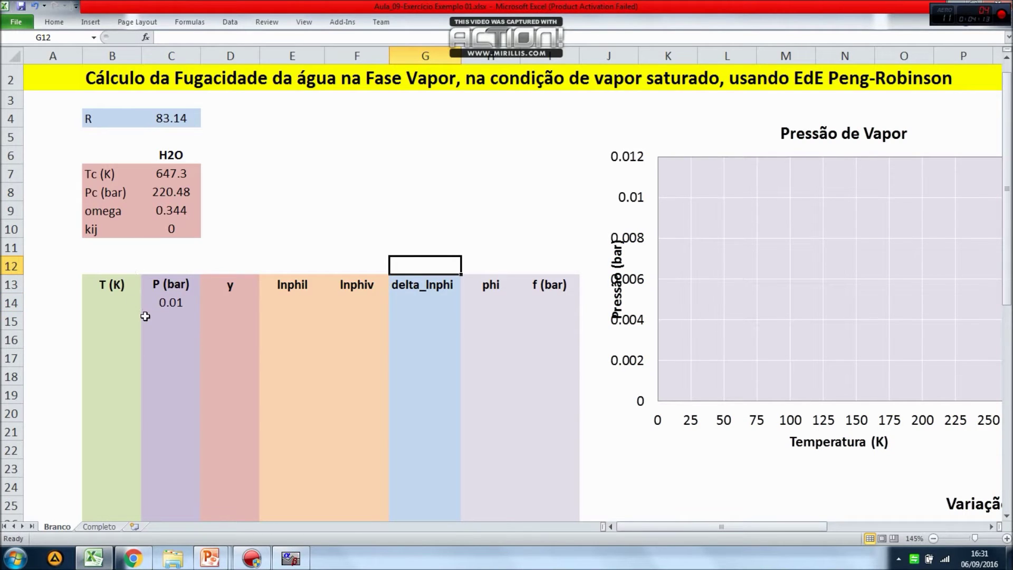
Look over the T, P and y columns of the calculation table and enter 1 for y in D14
drag(123, 284, 110, 460)
drag(171, 285, 166, 421)
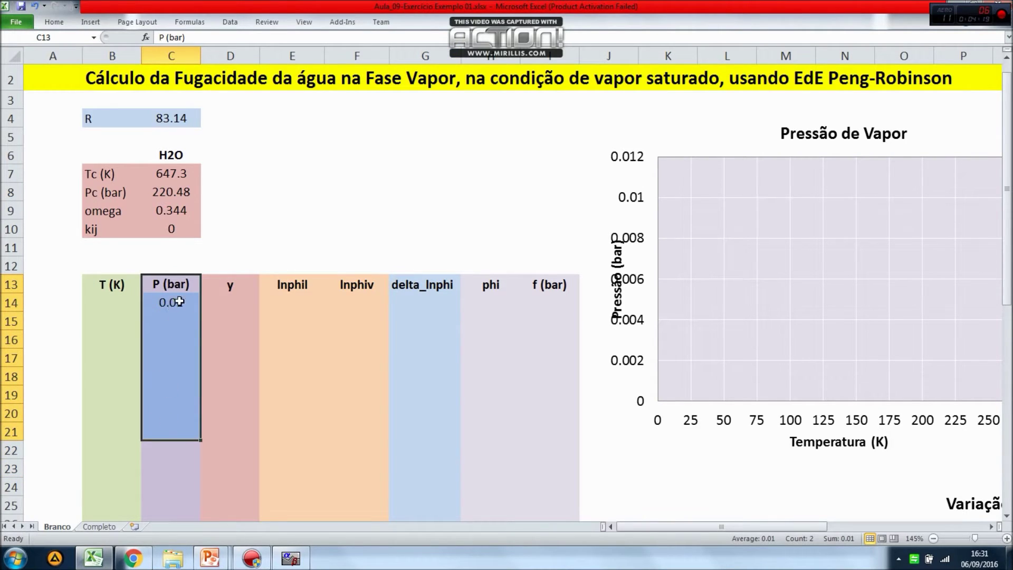
drag(228, 286, 220, 463)
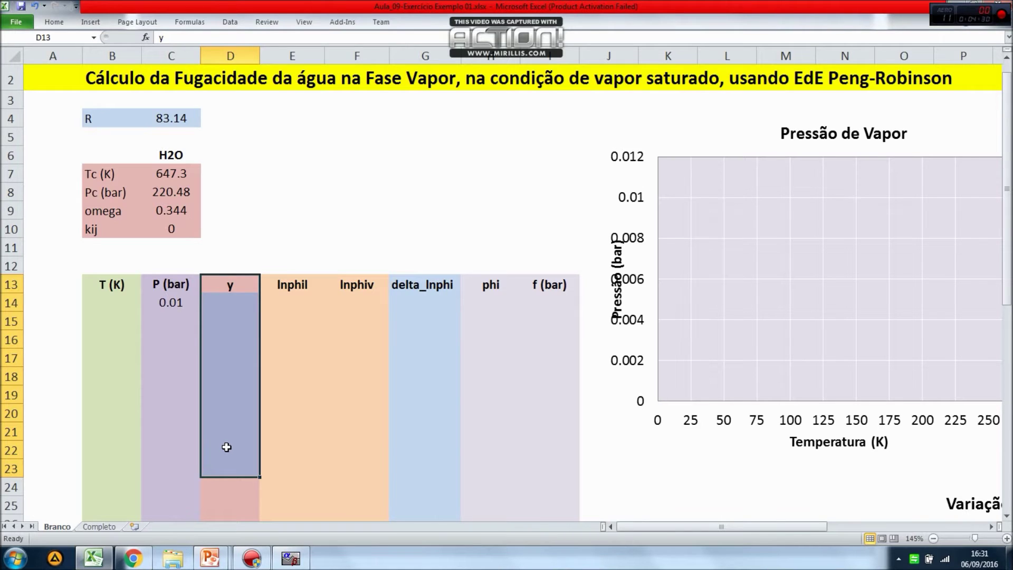
click(239, 303)
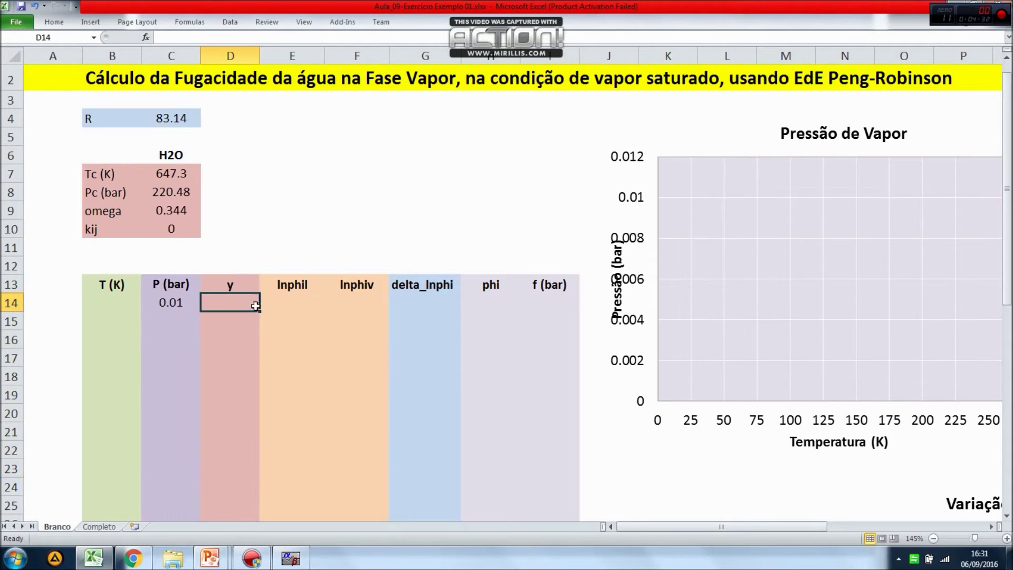
text(1)
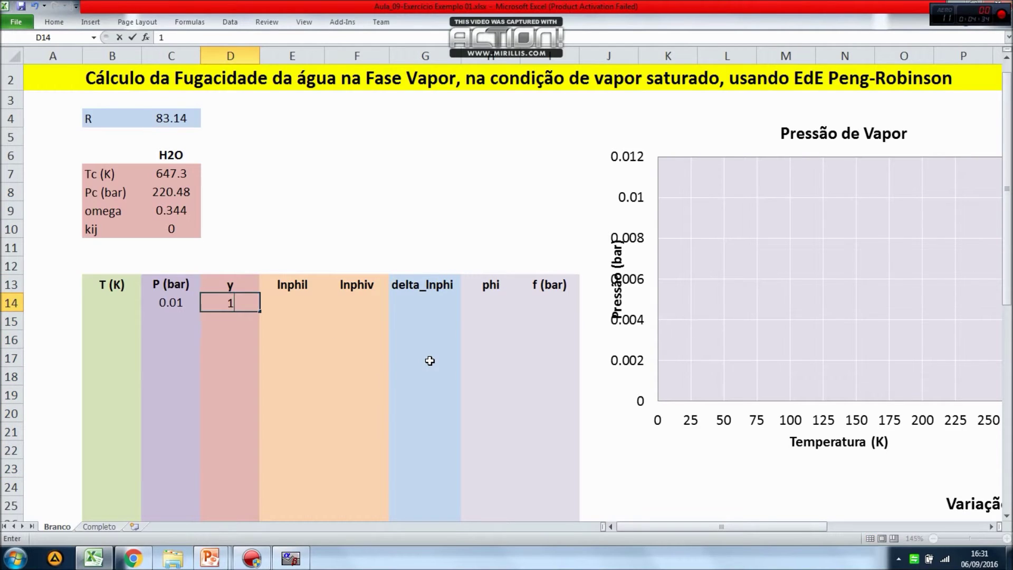
Examine the lnphil, lnphiv and delta_lnphi columns and the T, P and y cells of row 14
click(293, 289)
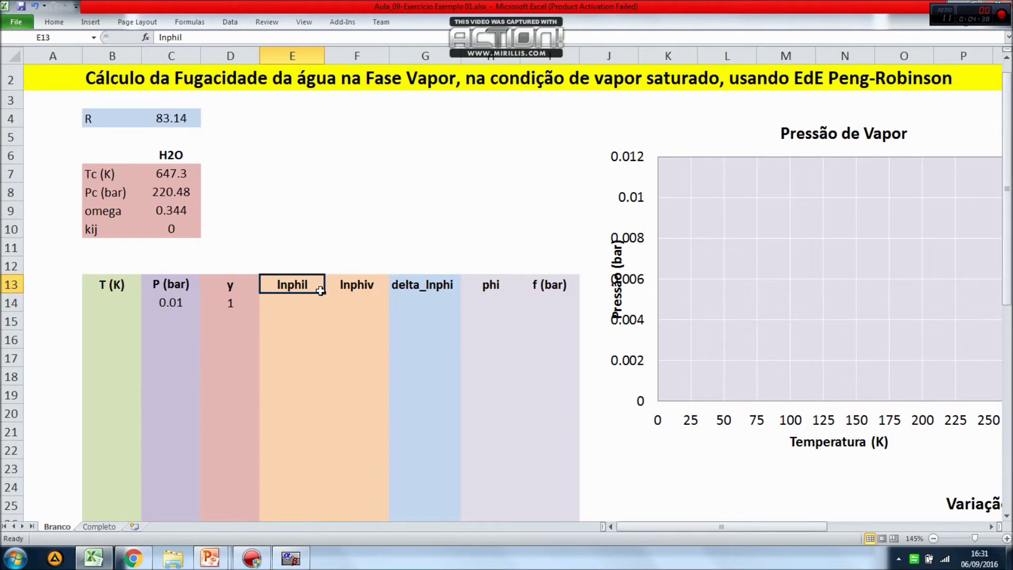
click(308, 300)
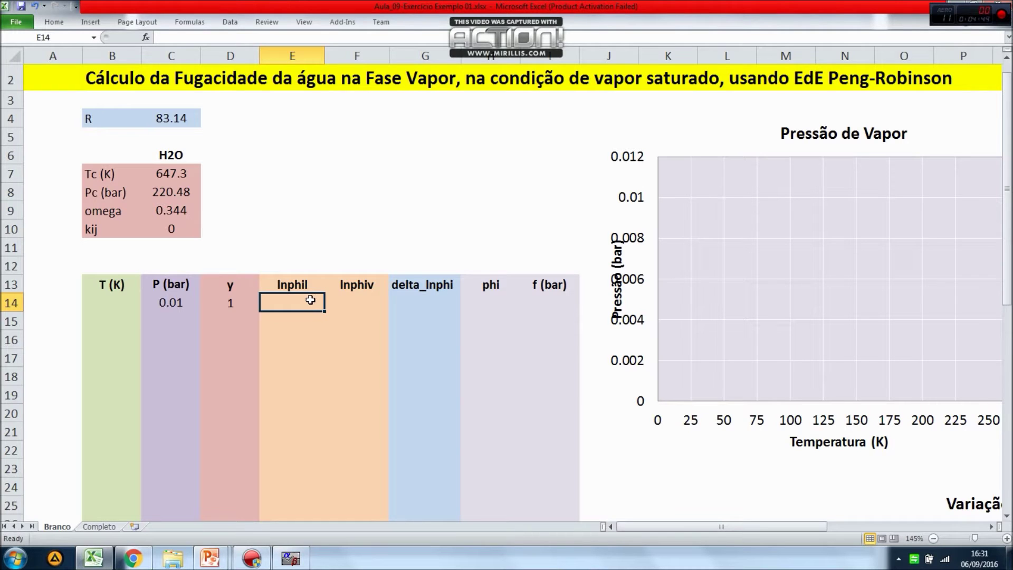
click(281, 263)
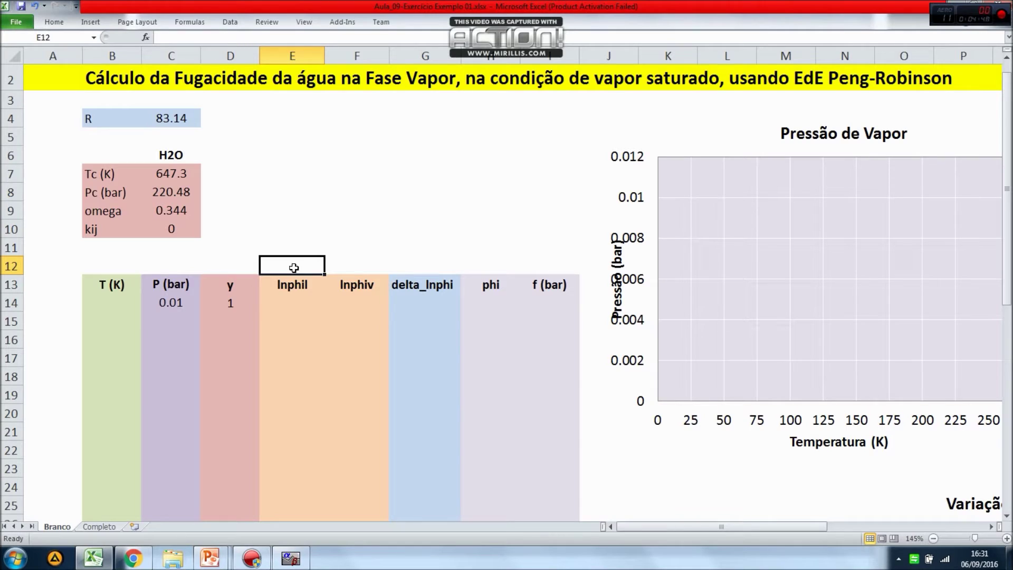
click(290, 297)
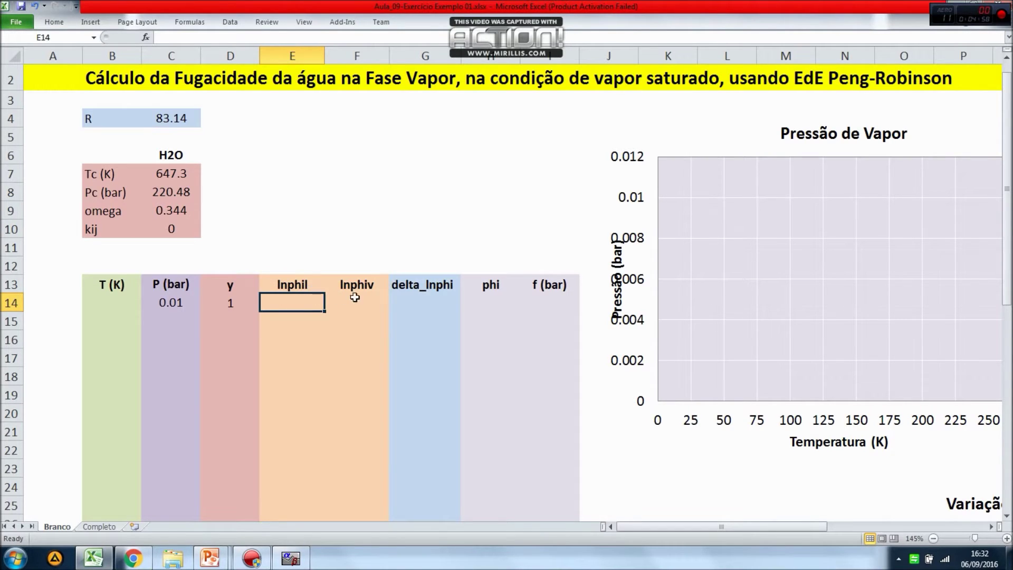
click(368, 288)
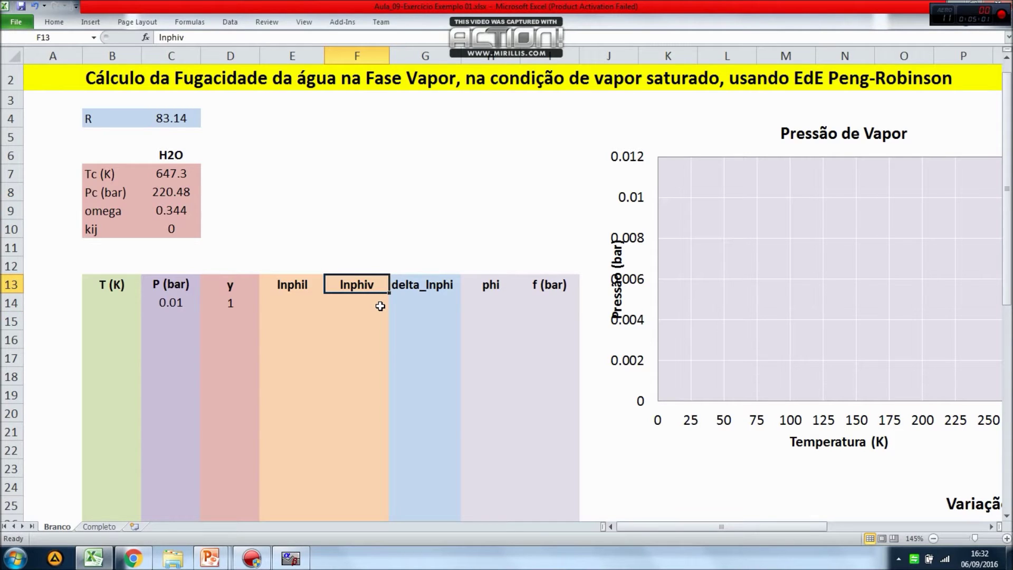
click(409, 286)
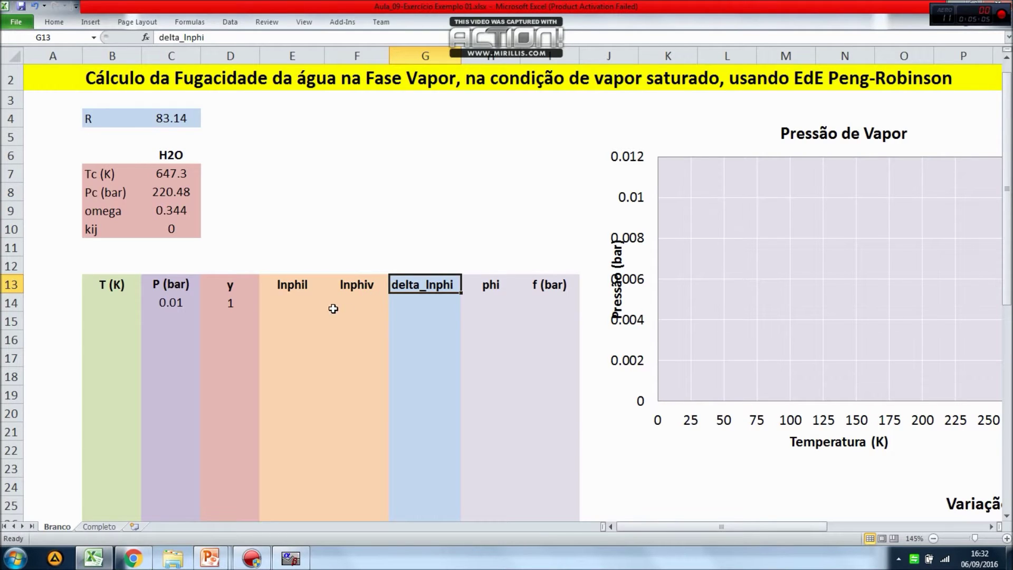
click(109, 299)
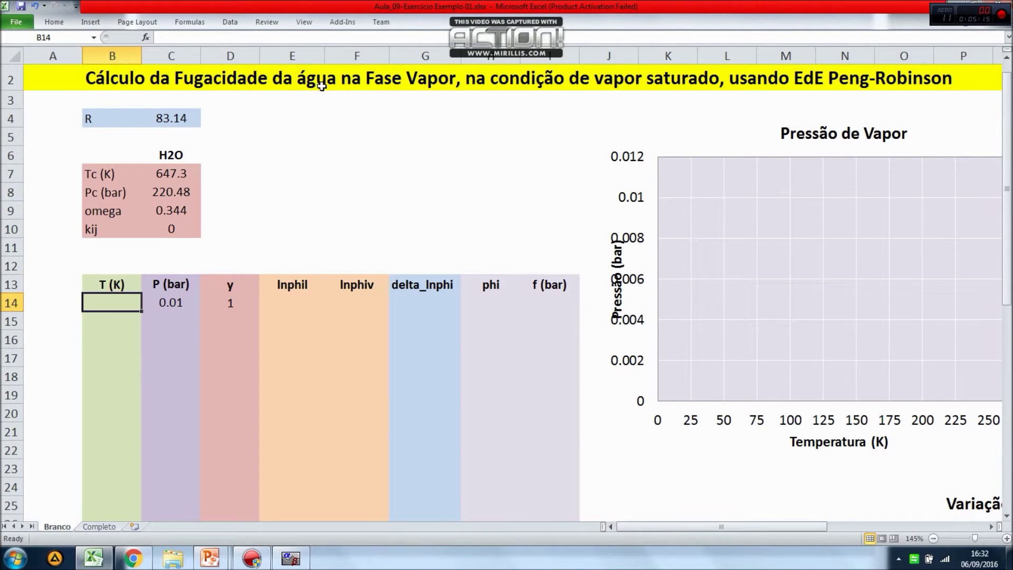
click(173, 299)
click(240, 297)
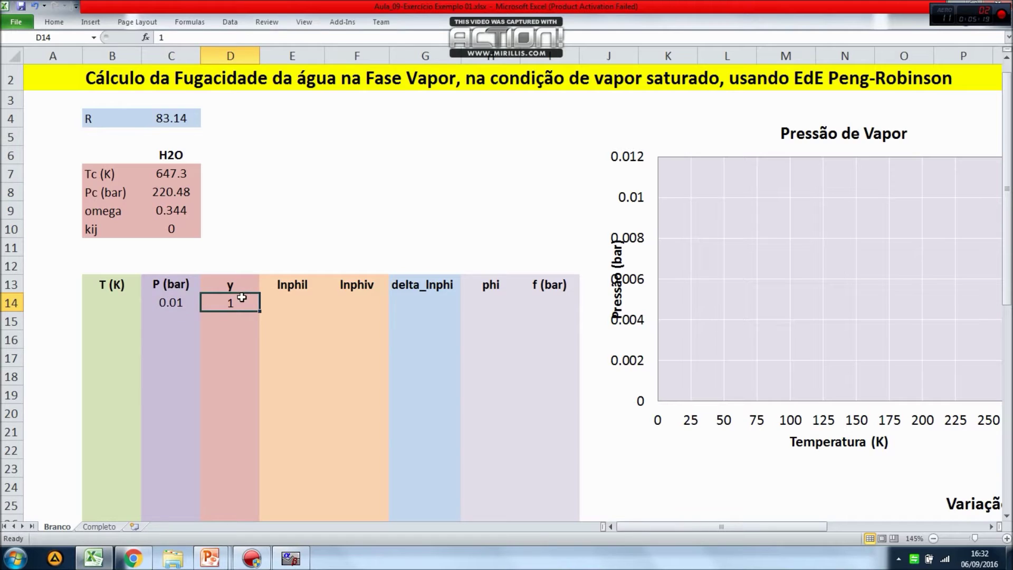
Enter 273.15 as the first T (K) value in B14
click(128, 299)
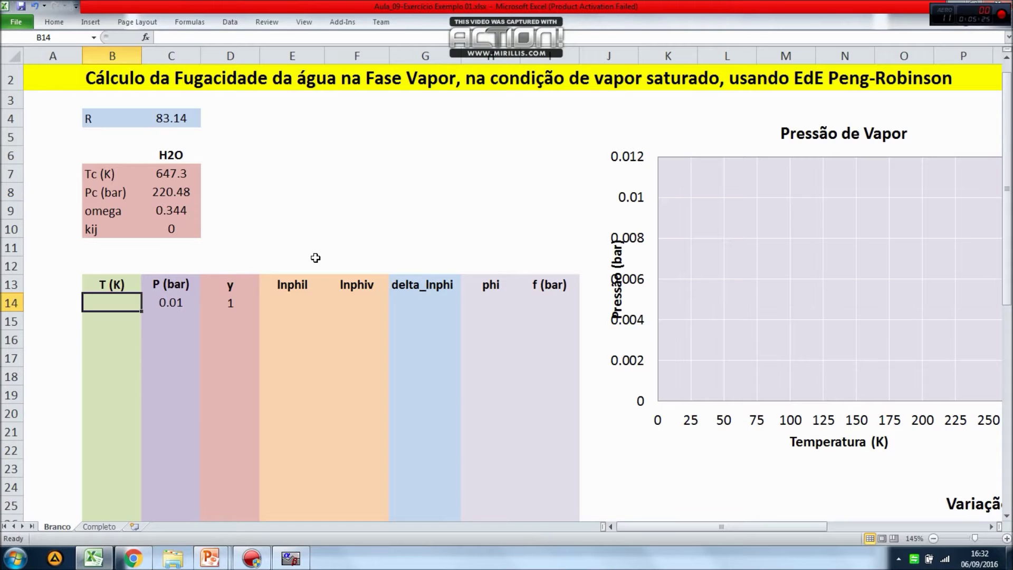
text(273.15)
key(Return)
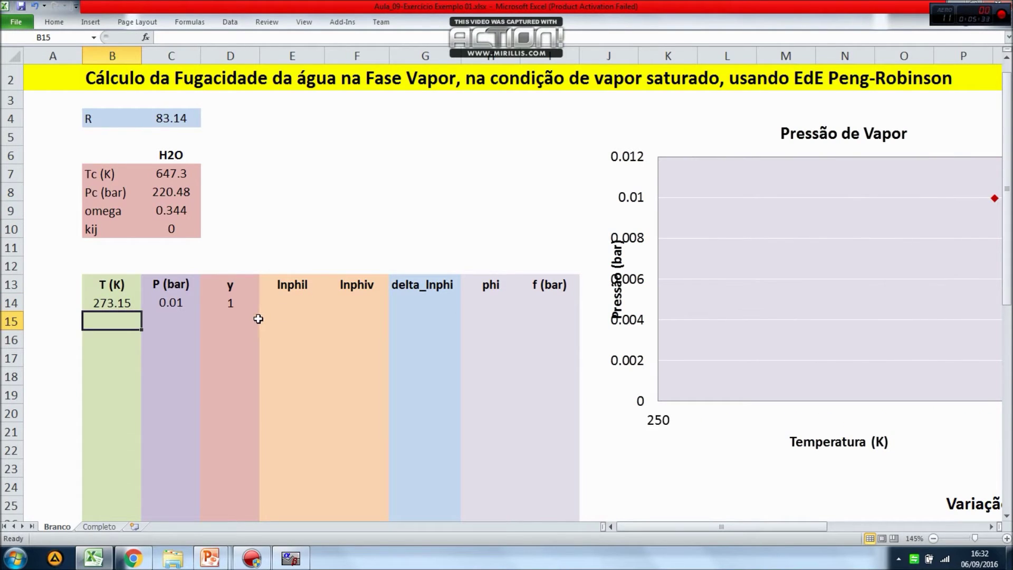
Begin the liquid fugacity coefficient formula in lnphil cell E14 with the XSEOS function =prlnphil()
click(119, 302)
click(171, 299)
click(218, 299)
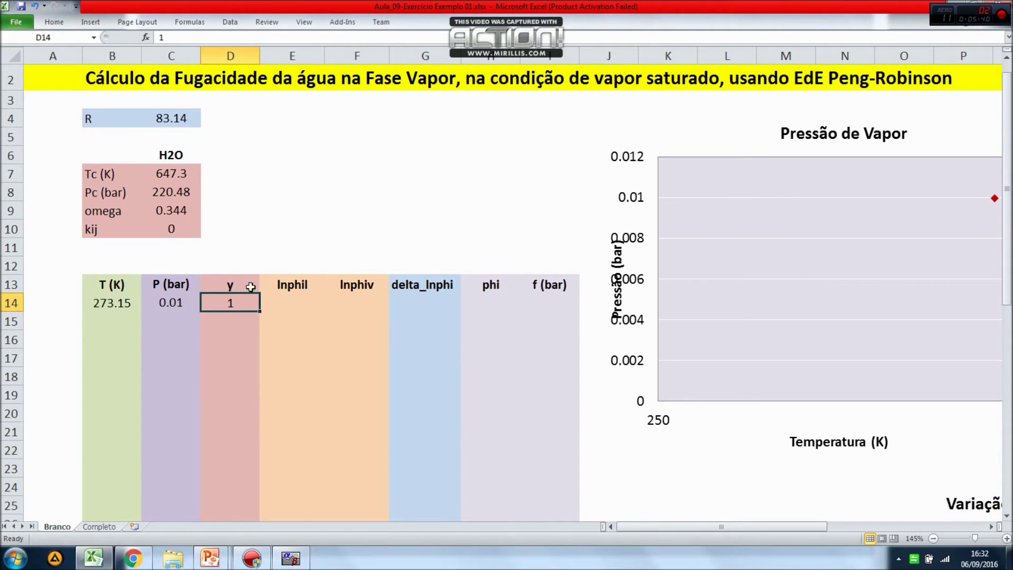
click(296, 300)
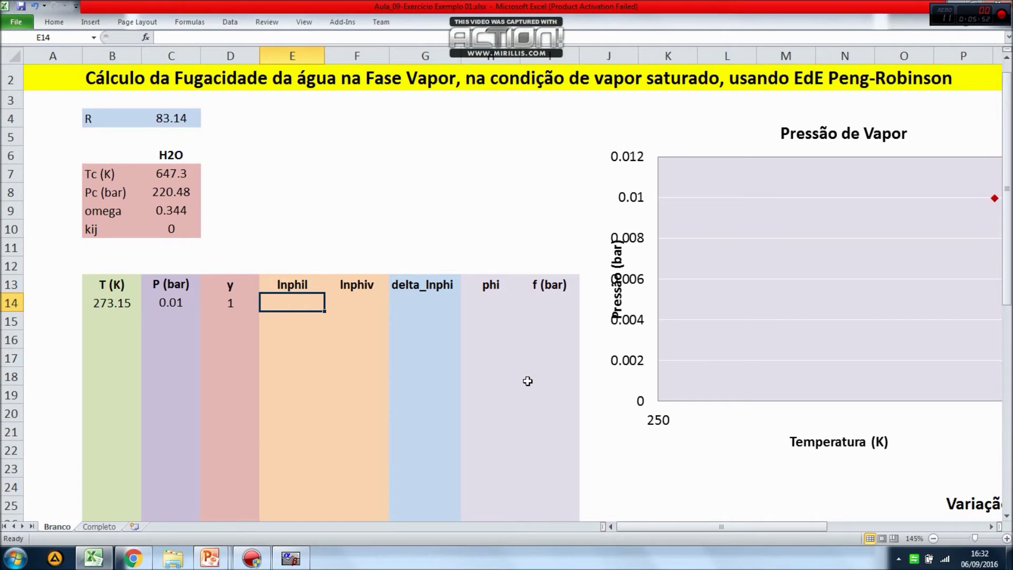
text(=)
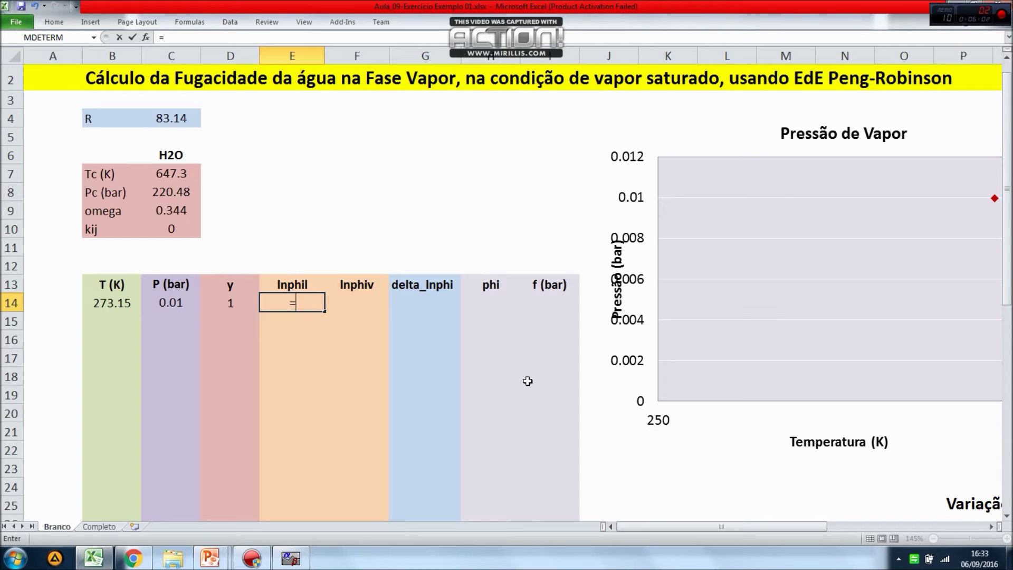
text(pr)
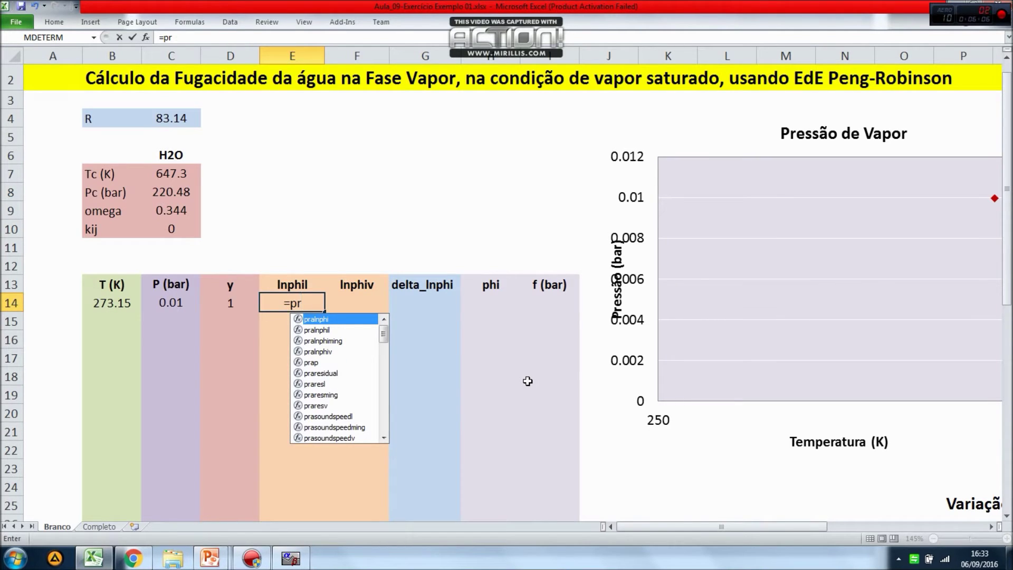
text(lnphi)
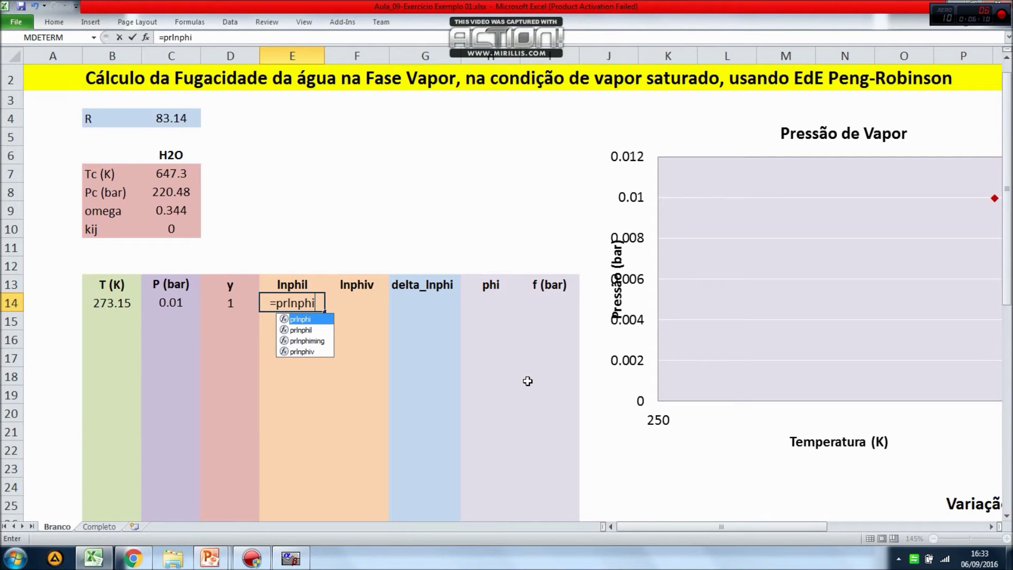
text(l)
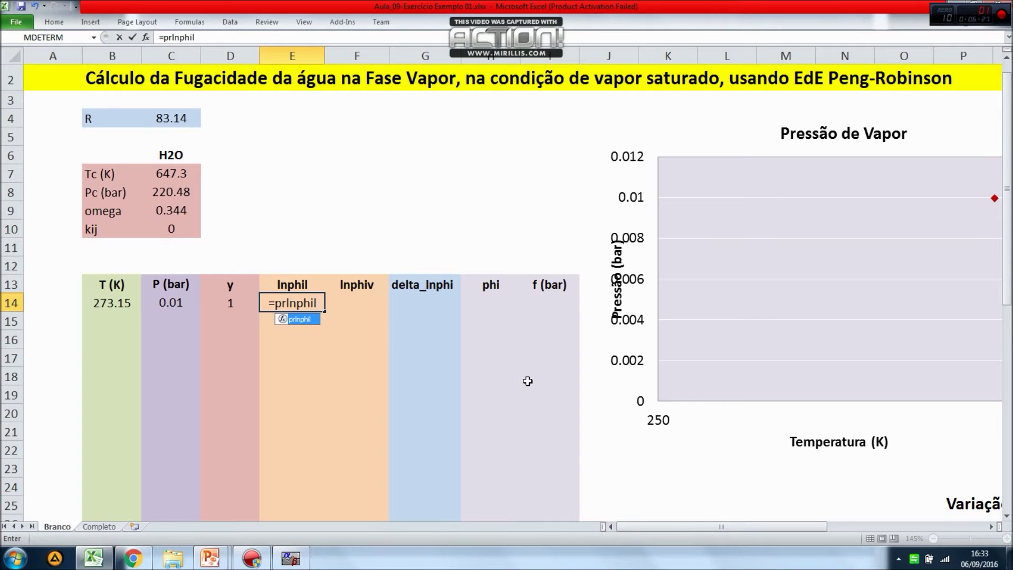
text(())
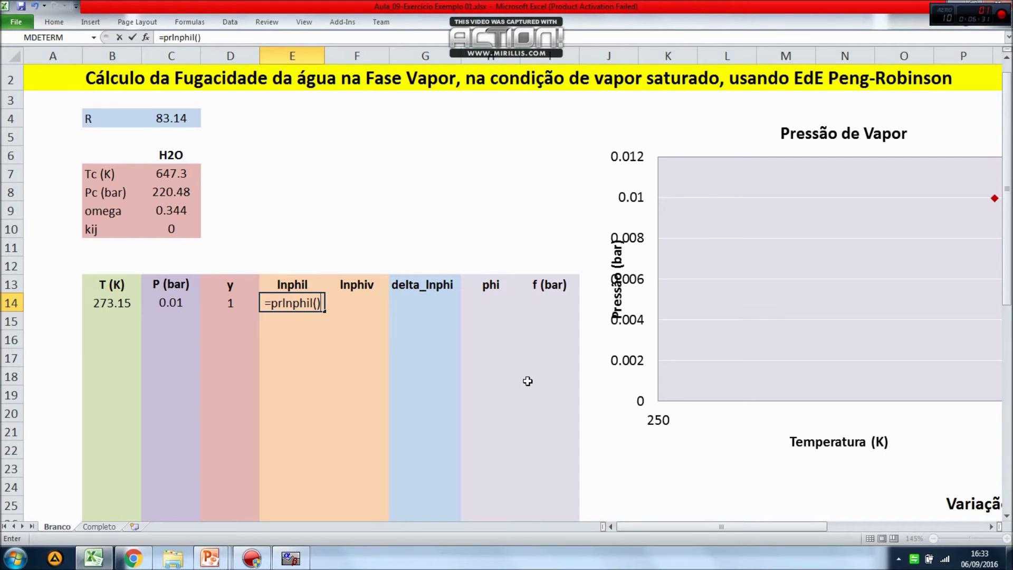
Open the function arguments for prlnphil and set Rcell to the absolute reference $C$4
click(147, 38)
drag(389, 165, 437, 161)
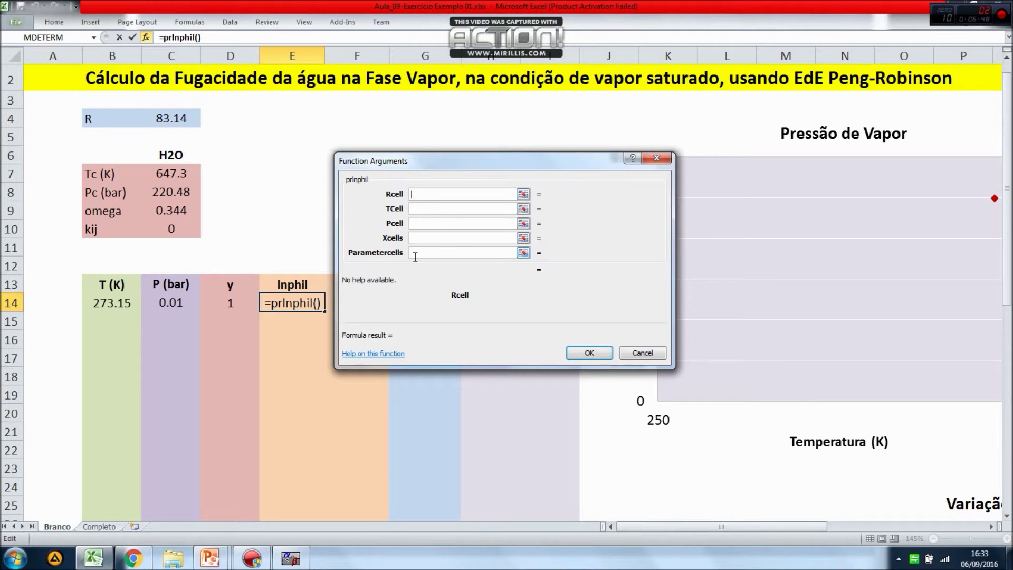
click(523, 193)
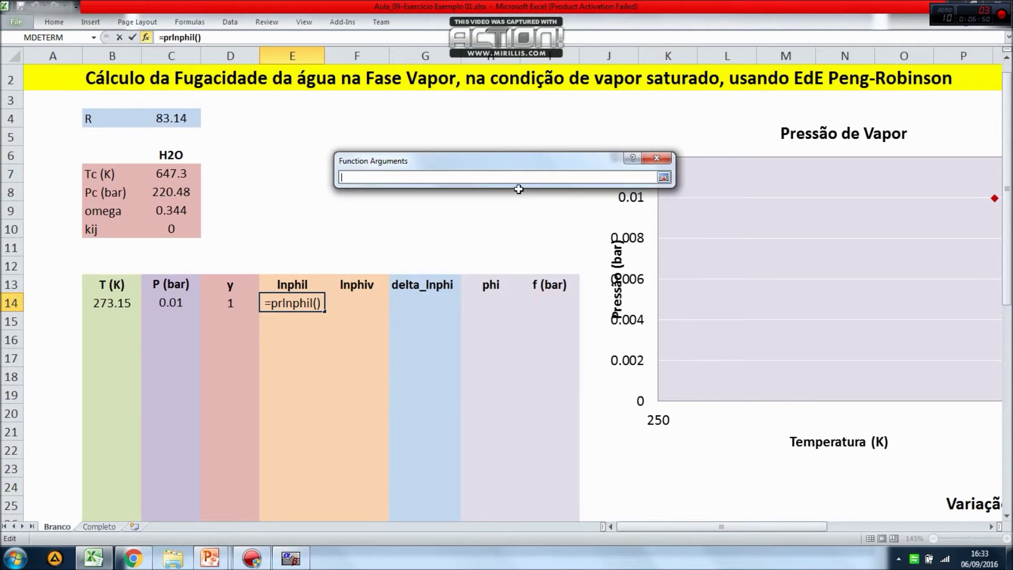
click(193, 111)
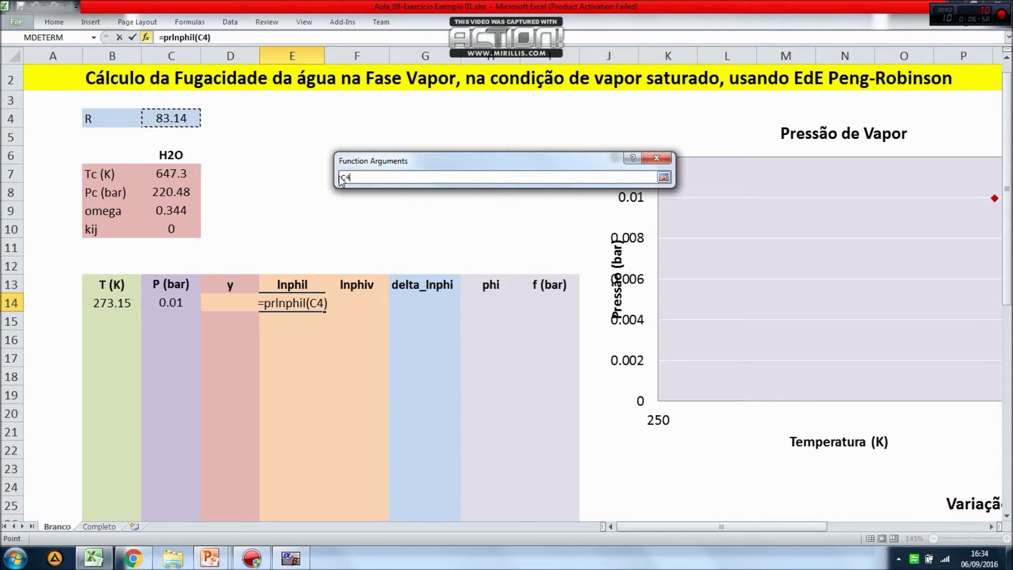
key(F4)
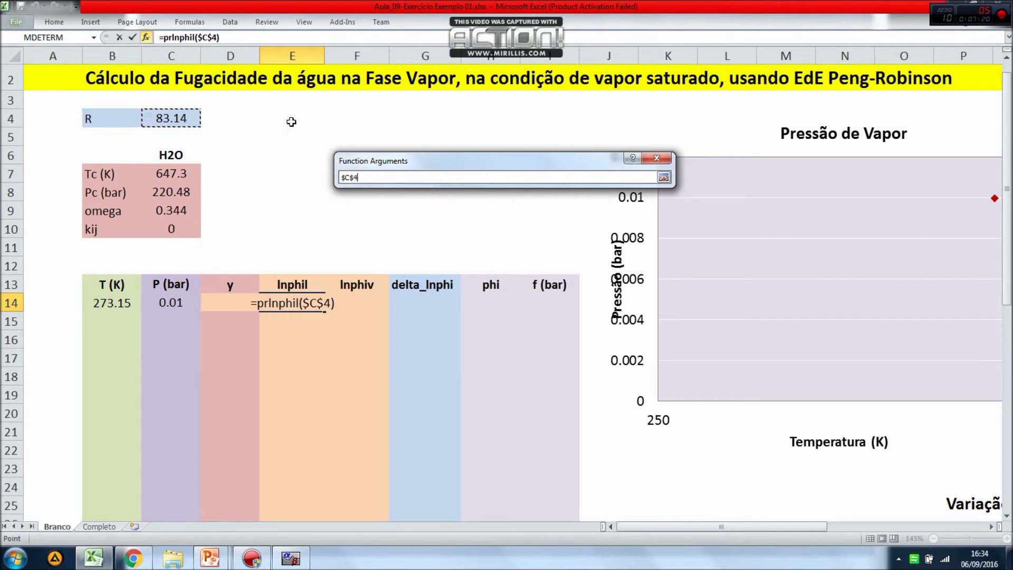
key(Return)
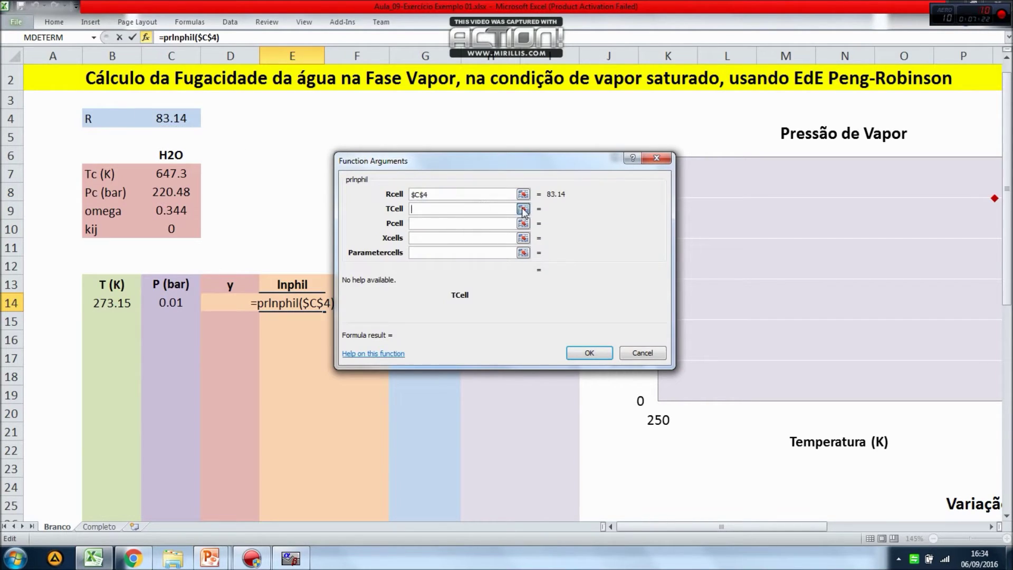
Set the prlnphil arguments TCell to B14 and Pcell to C14 as relative references
click(522, 209)
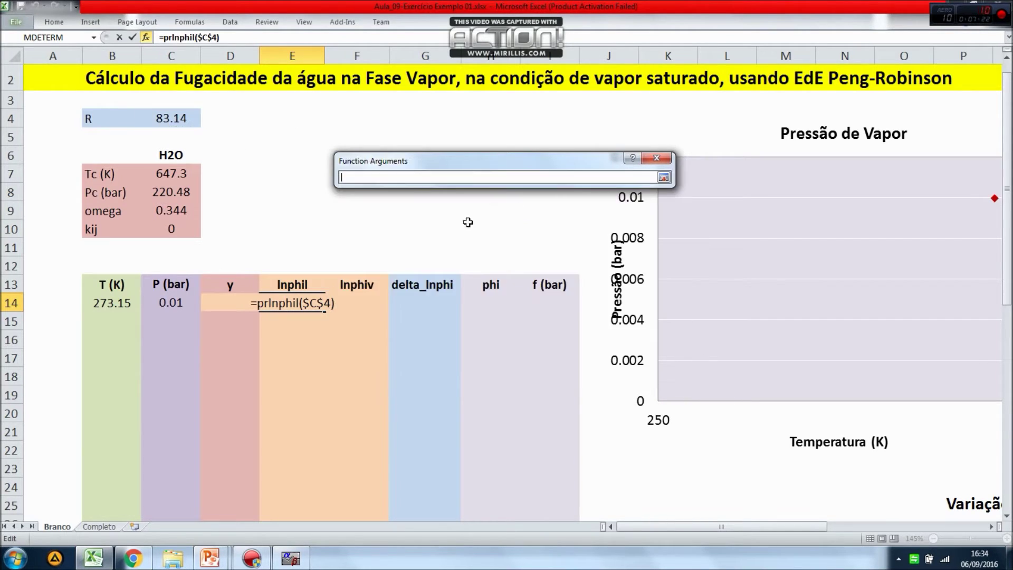
click(103, 300)
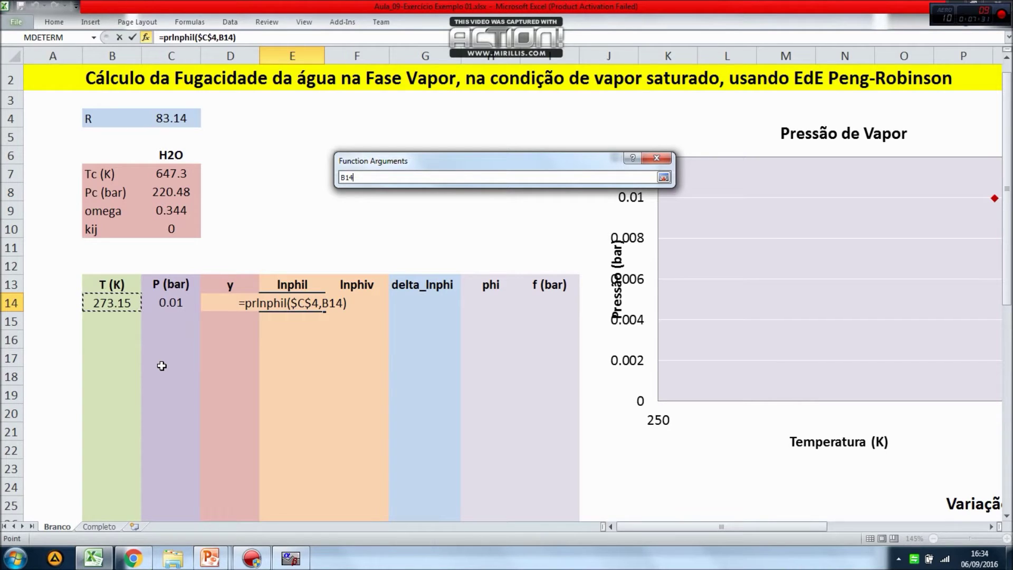
key(Return)
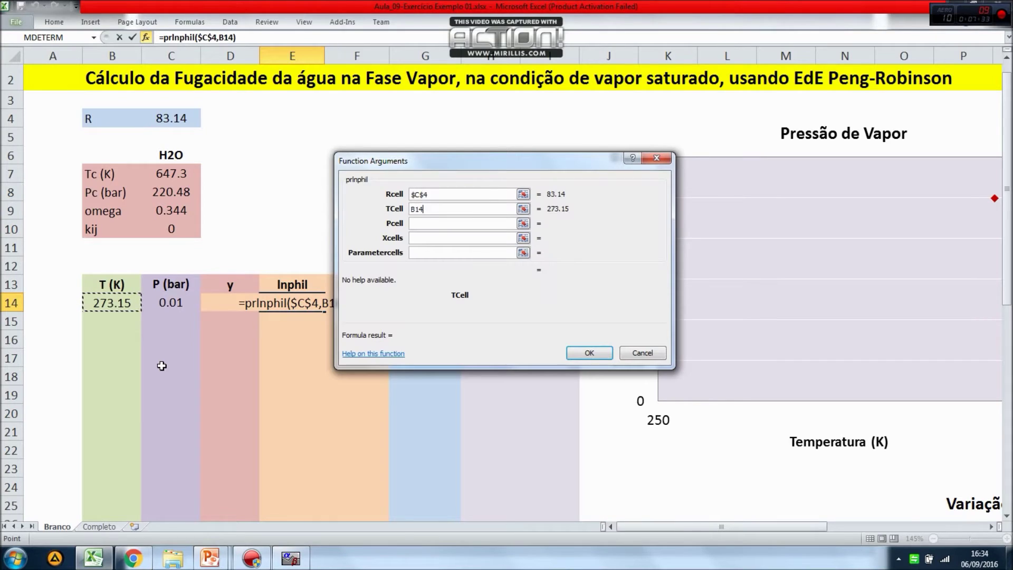
click(523, 224)
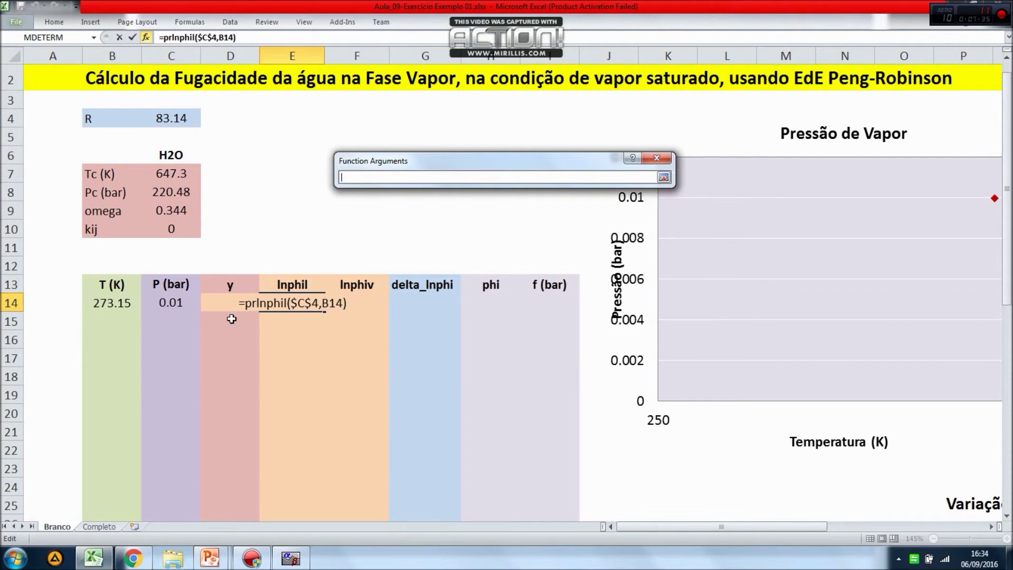
click(158, 296)
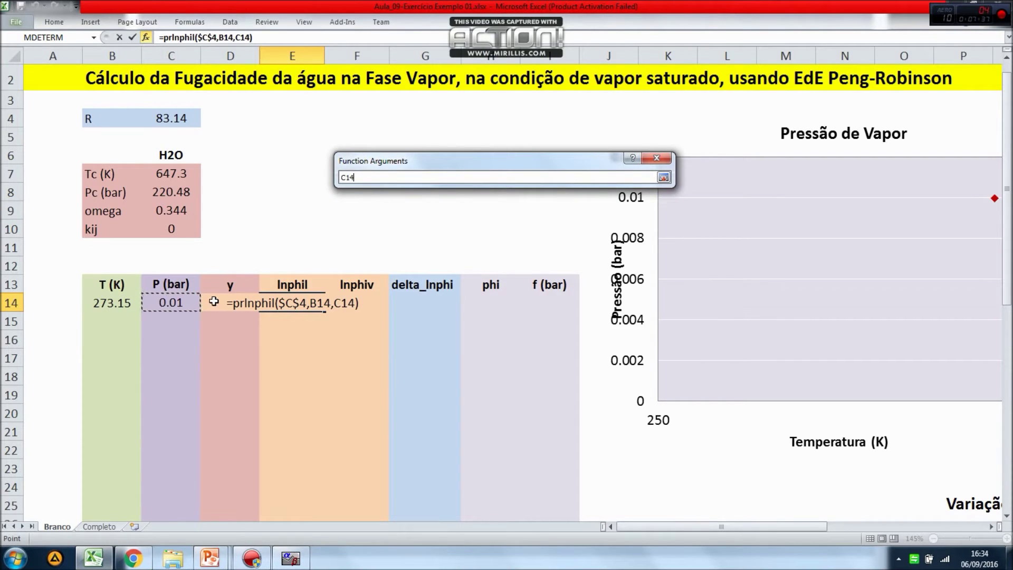
key(Return)
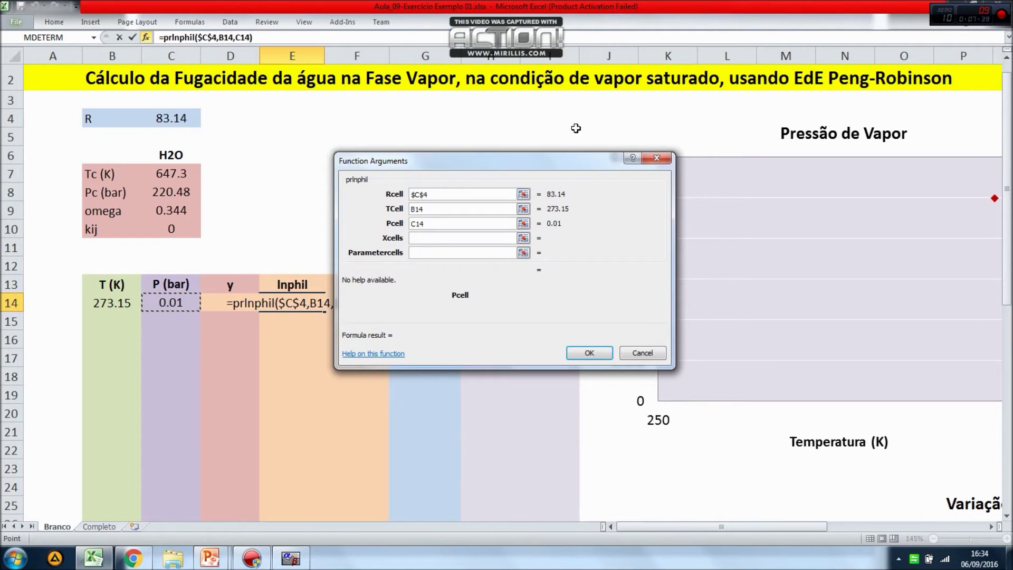
Set the prlnphil argument Xcells to the relative reference D14 in the y column
click(522, 240)
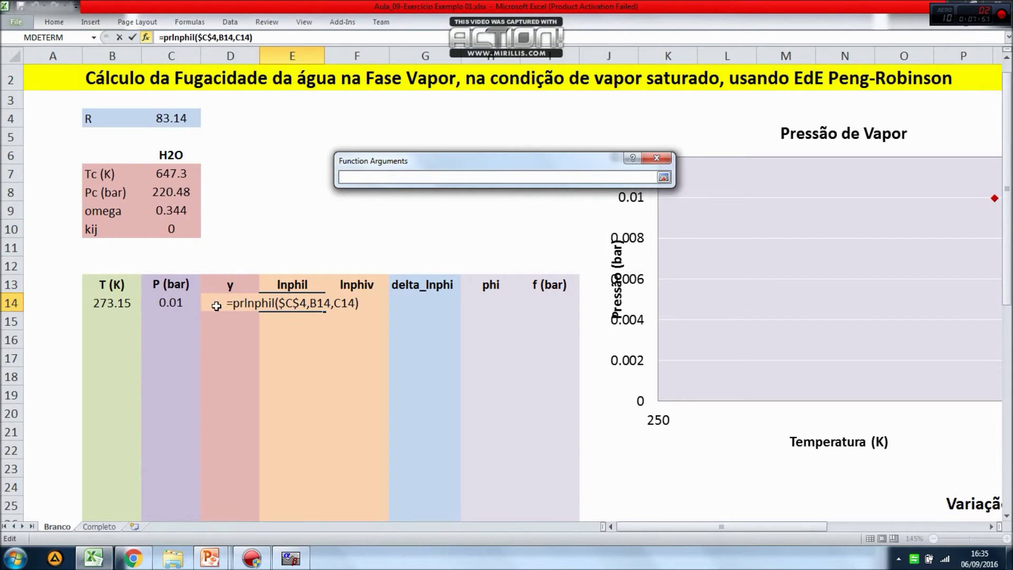
click(227, 318)
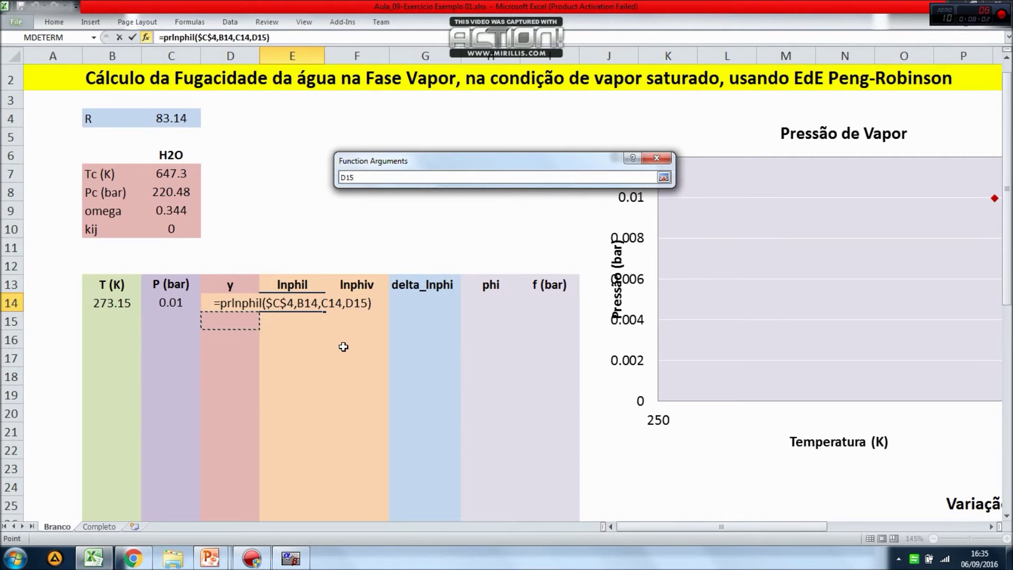
key(Up)
key(Return)
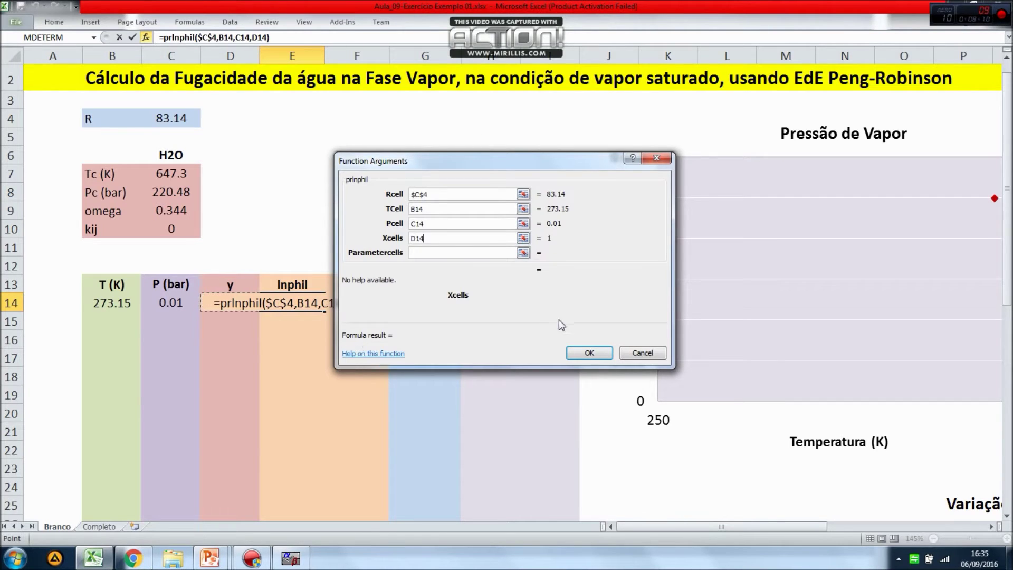
Set the prlnphil argument Parametercells to the absolute range $C$7:$C$10 and accept the formula in E14
click(523, 252)
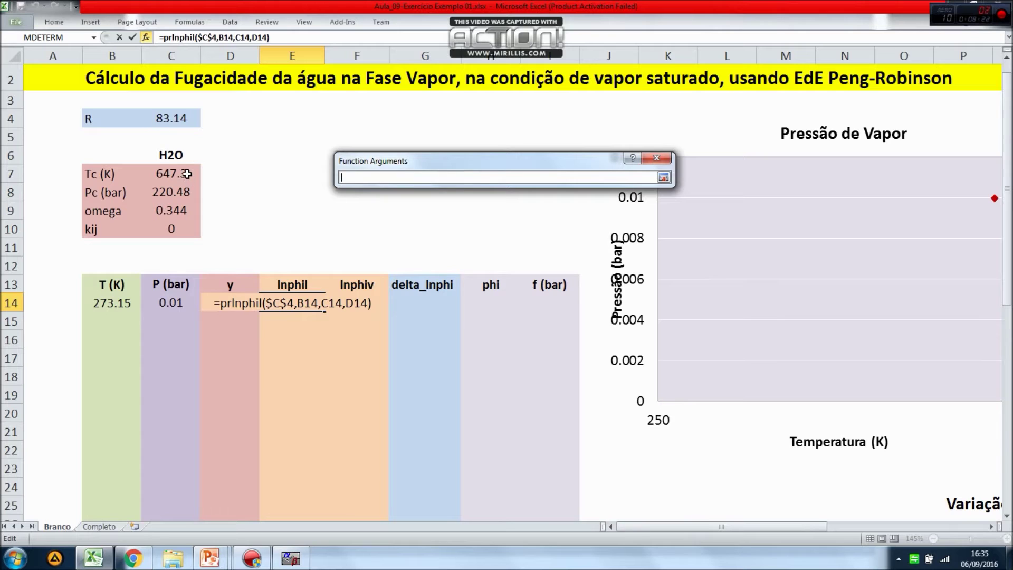
drag(187, 174, 183, 222)
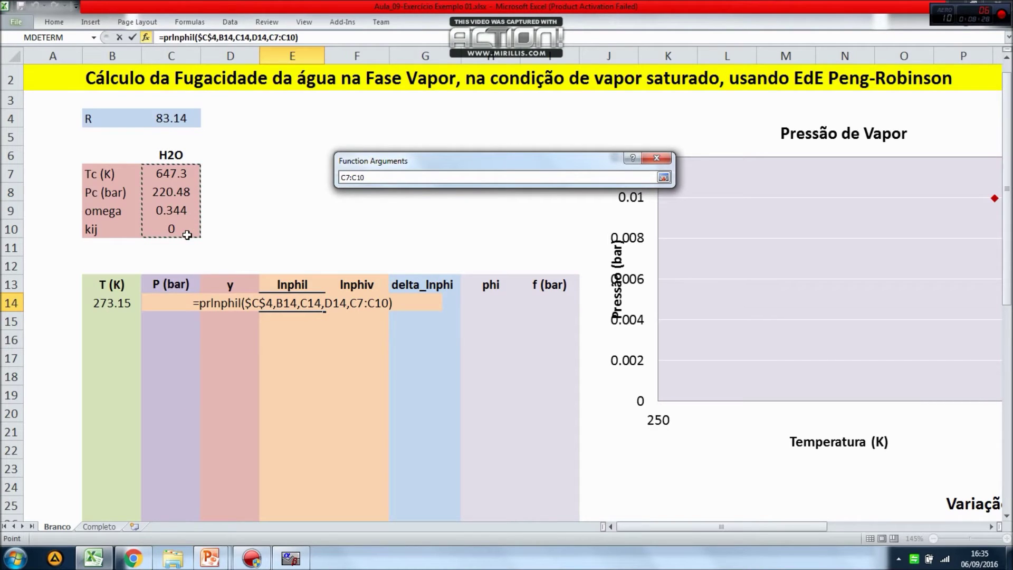
key(F4)
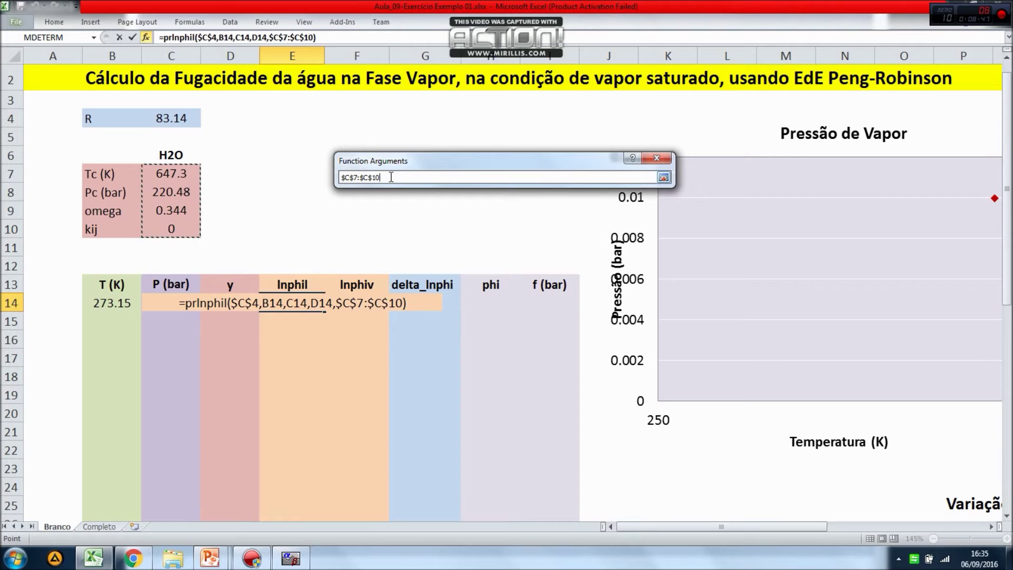
key(Return)
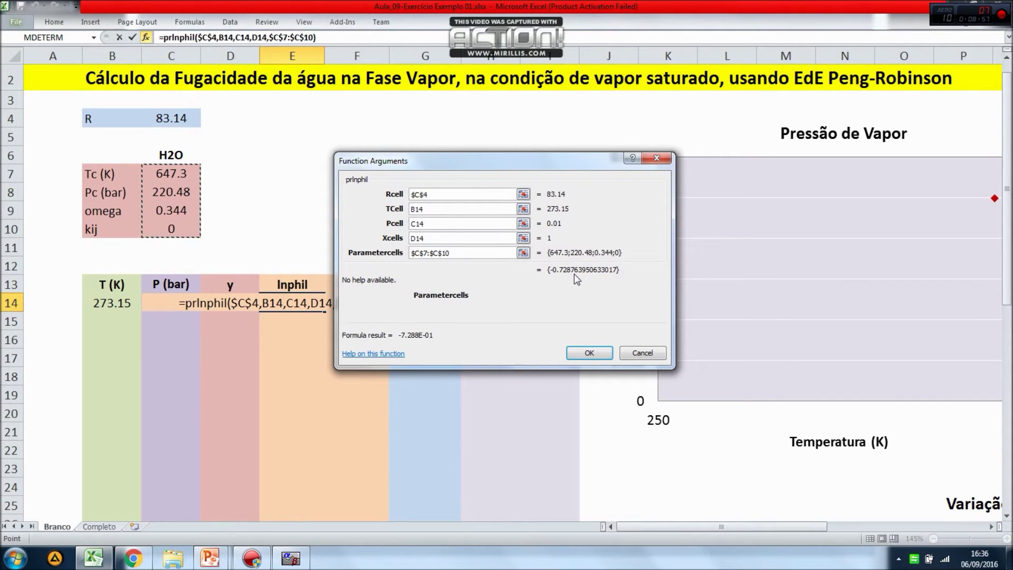
click(589, 353)
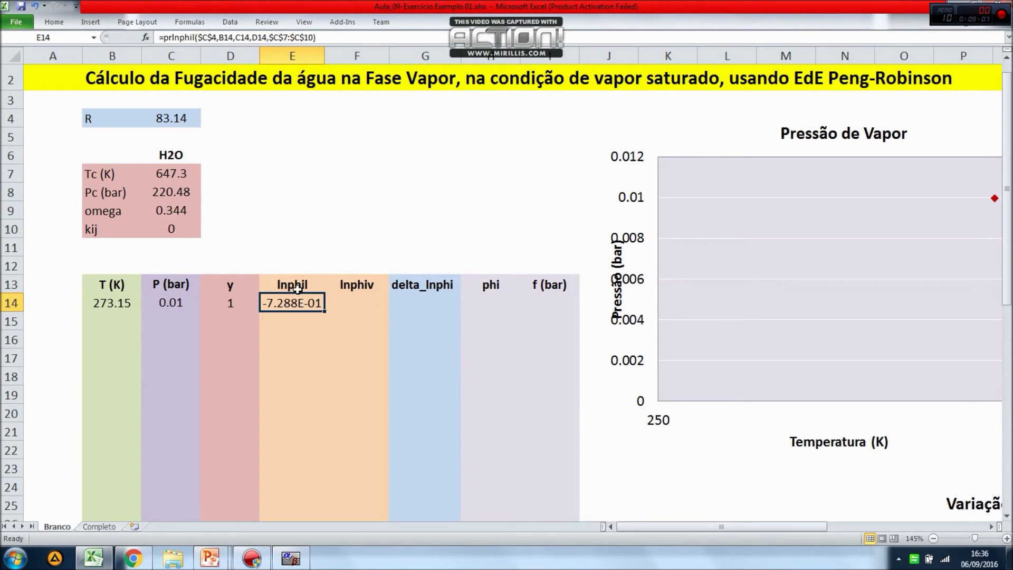
Begin the vapour fugacity coefficient formula in lnphiv cell F14 with the XSEOS function =prlnphiv()
click(352, 296)
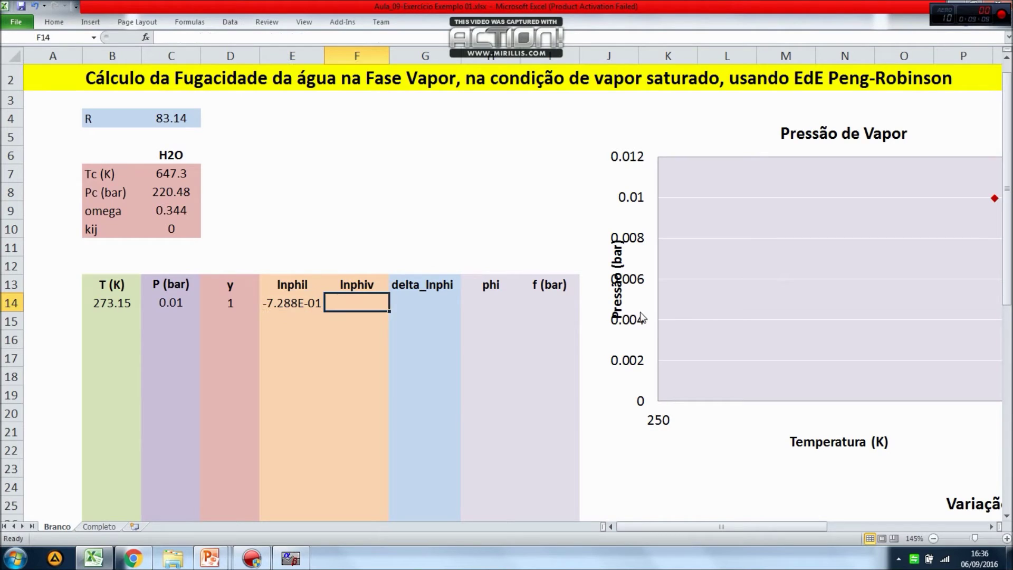
text(=)
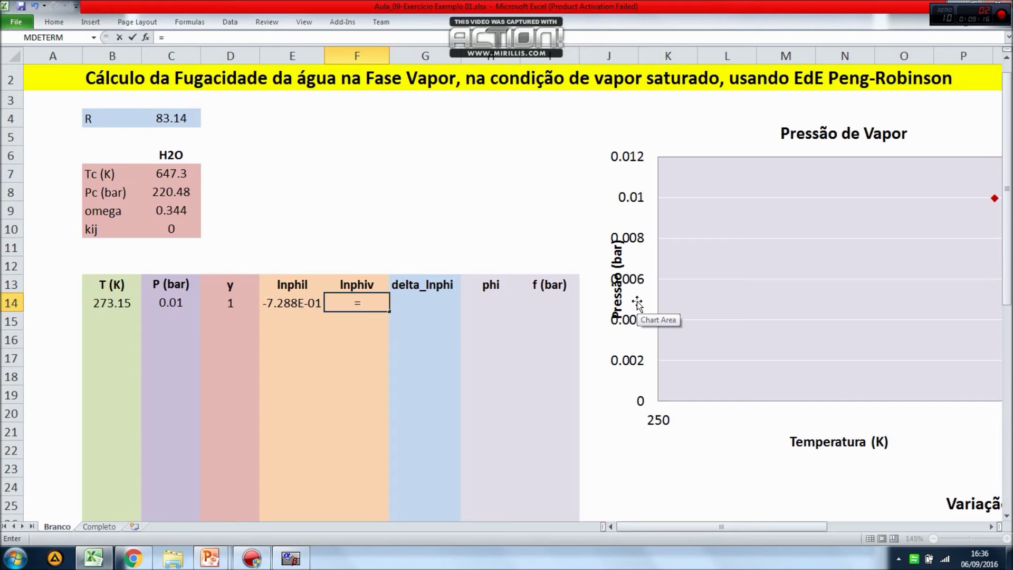
text(pr)
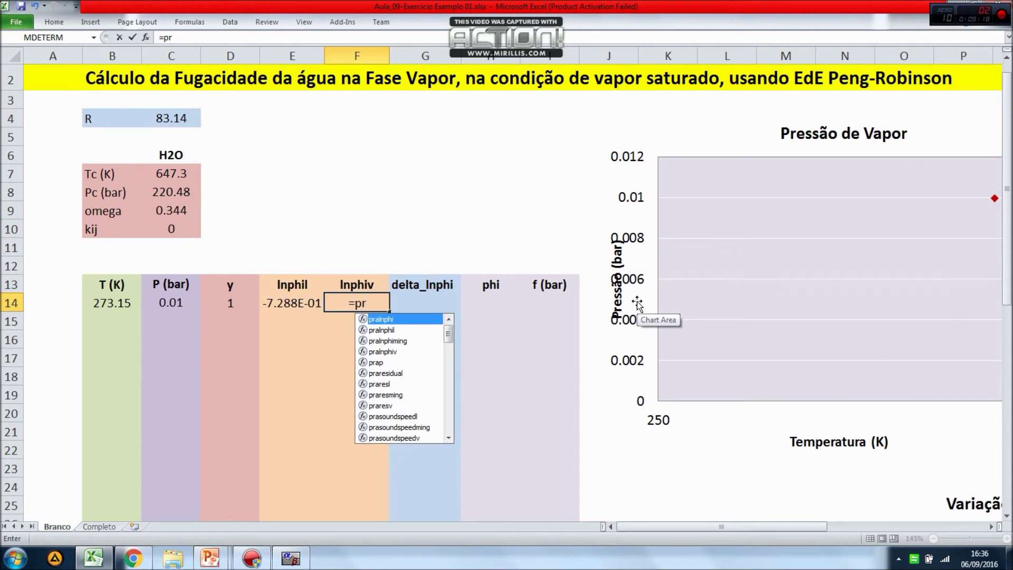
text(lnph)
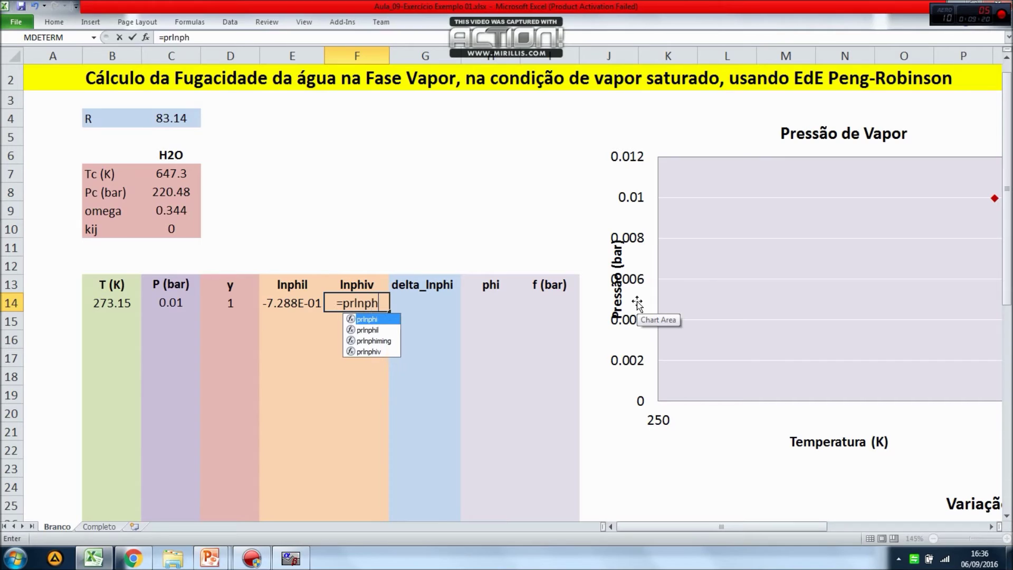
text(iv)
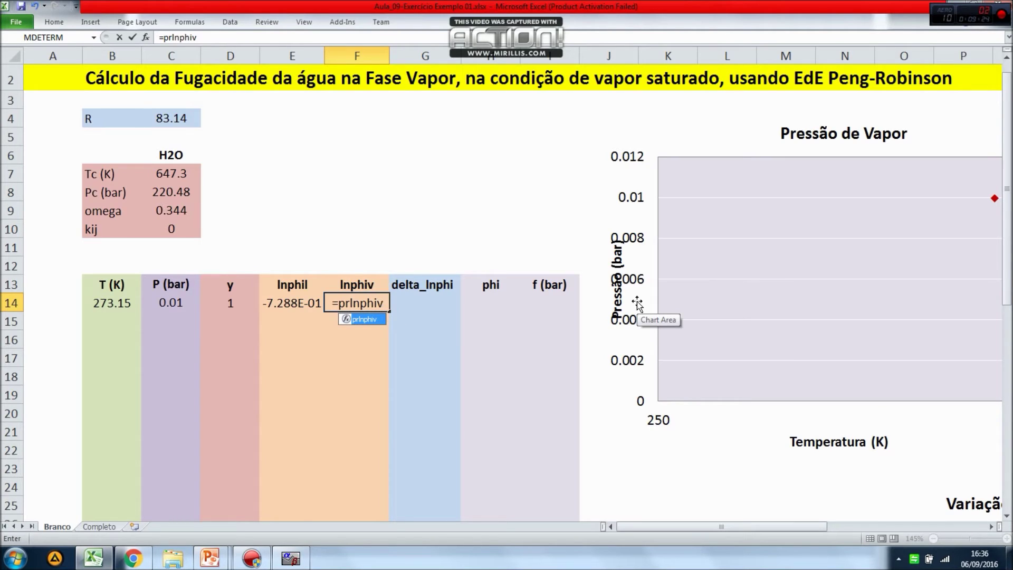
text(()
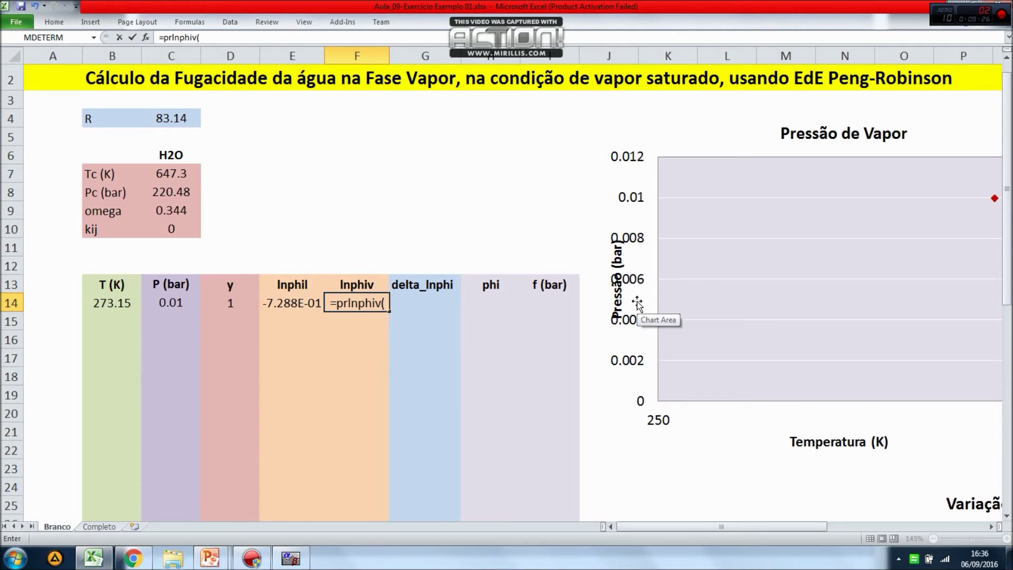
text())
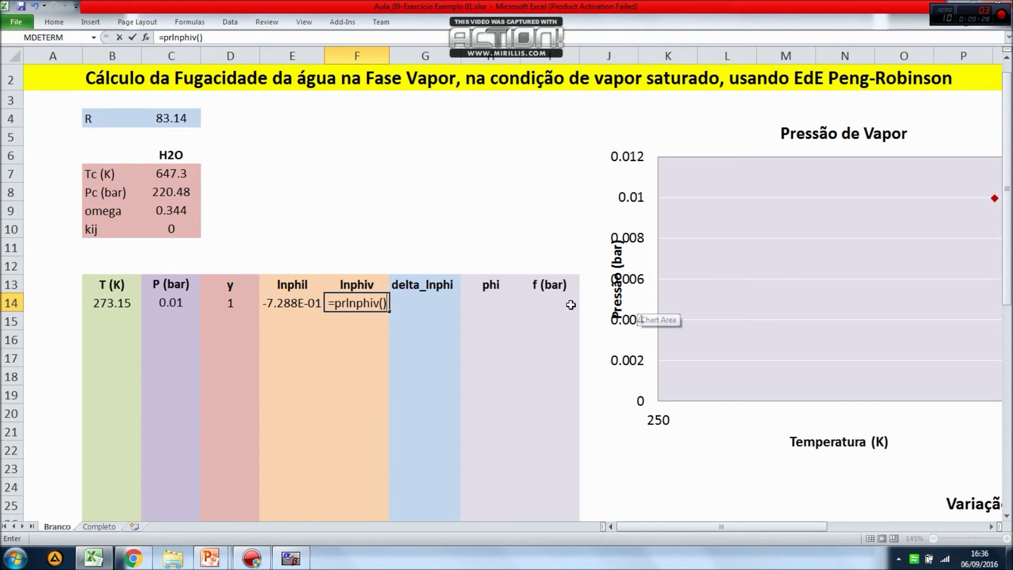
Open the function arguments for prlnphiv and set Rcell to the absolute reference $C$4
click(147, 36)
drag(549, 169, 637, 169)
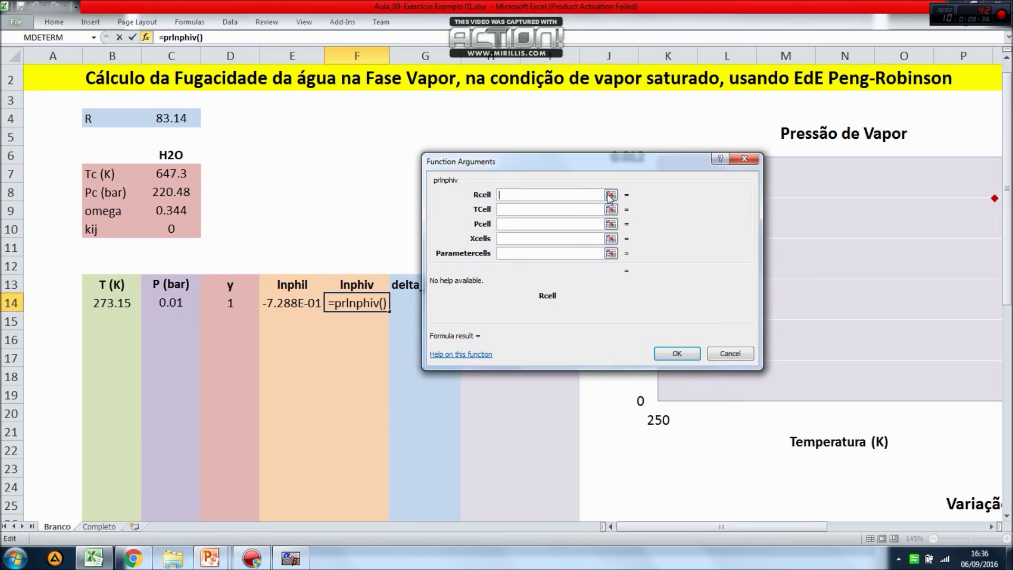
click(611, 196)
click(187, 117)
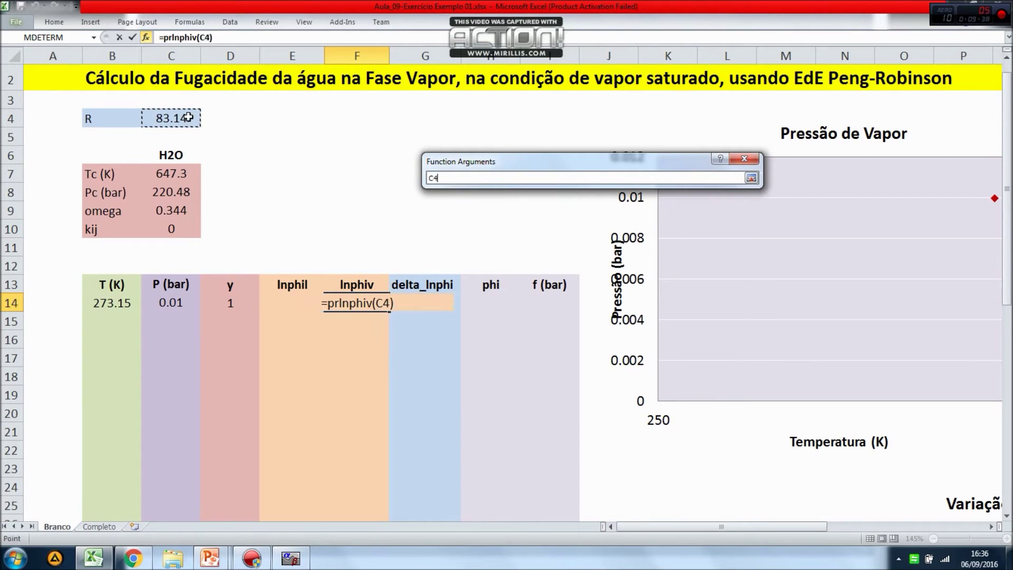
key(F4)
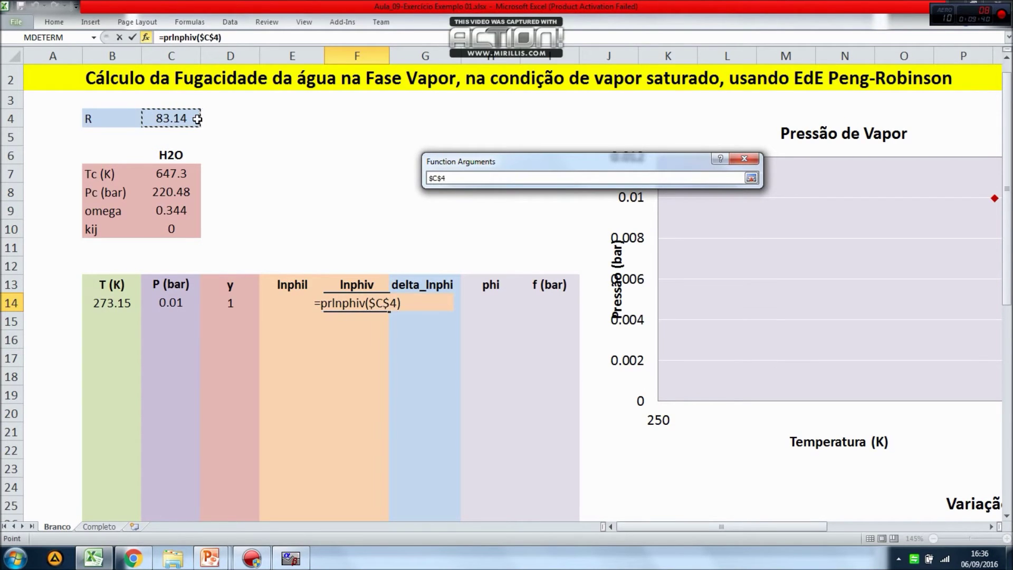
key(Return)
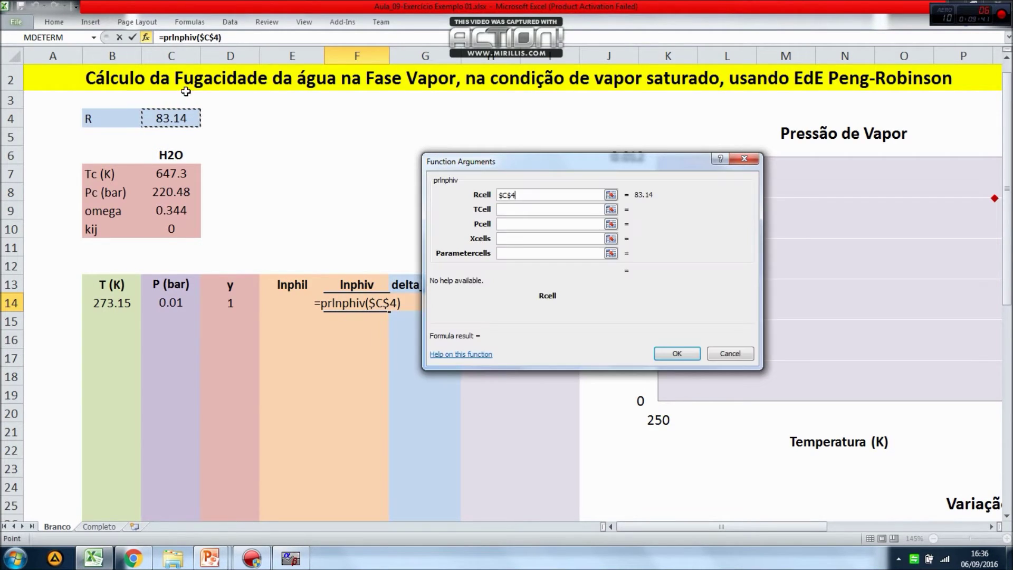
Set the prlnphiv arguments TCell to B14 and Pcell to C14 as relative references
click(611, 210)
click(130, 310)
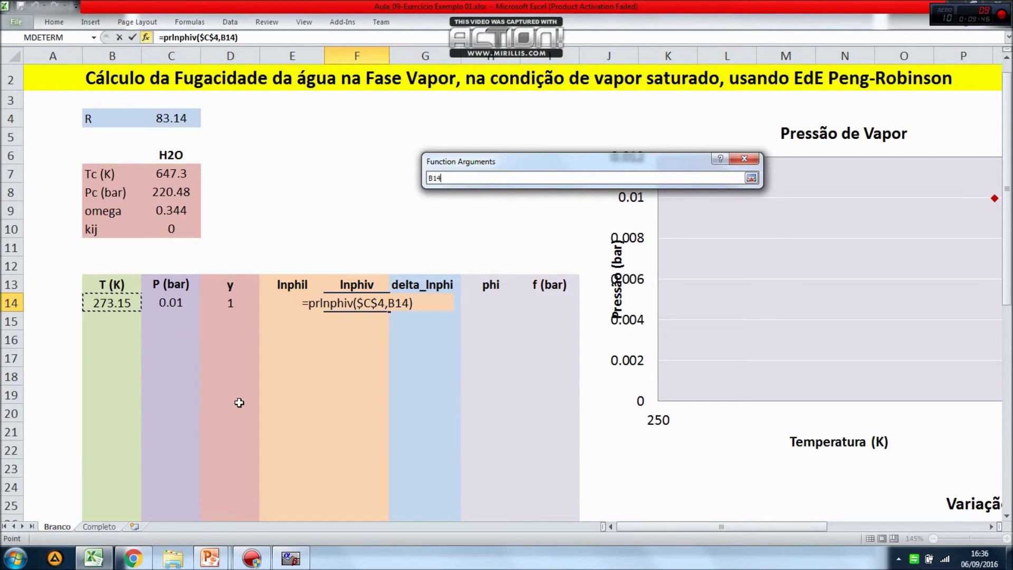
key(Return)
click(610, 224)
click(170, 303)
key(Return)
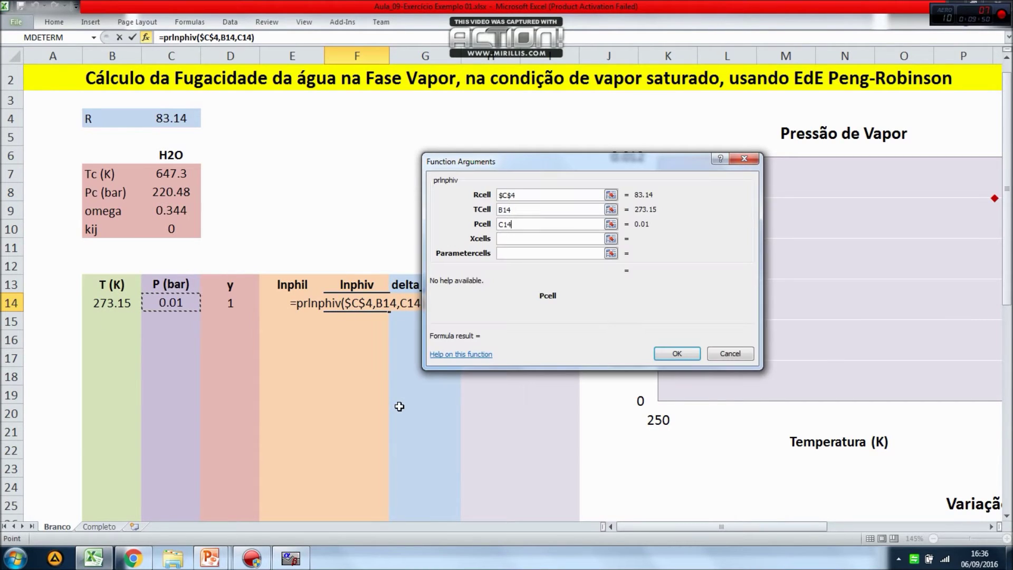
Set the prlnphiv arguments Xcells to D14 and Parametercells to the absolute range $C$7:$C$10, and accept the formula in F14
click(611, 239)
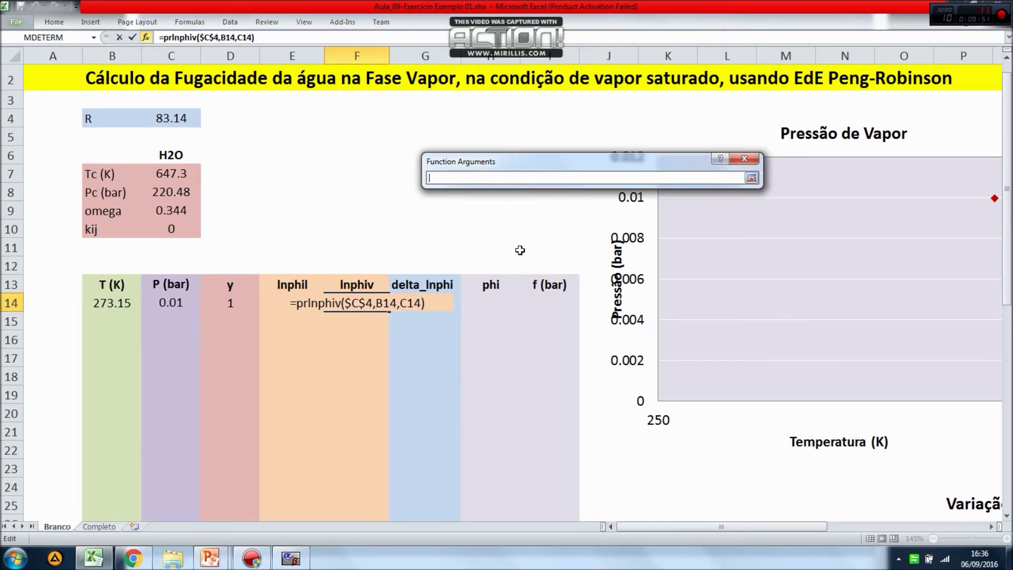
click(238, 300)
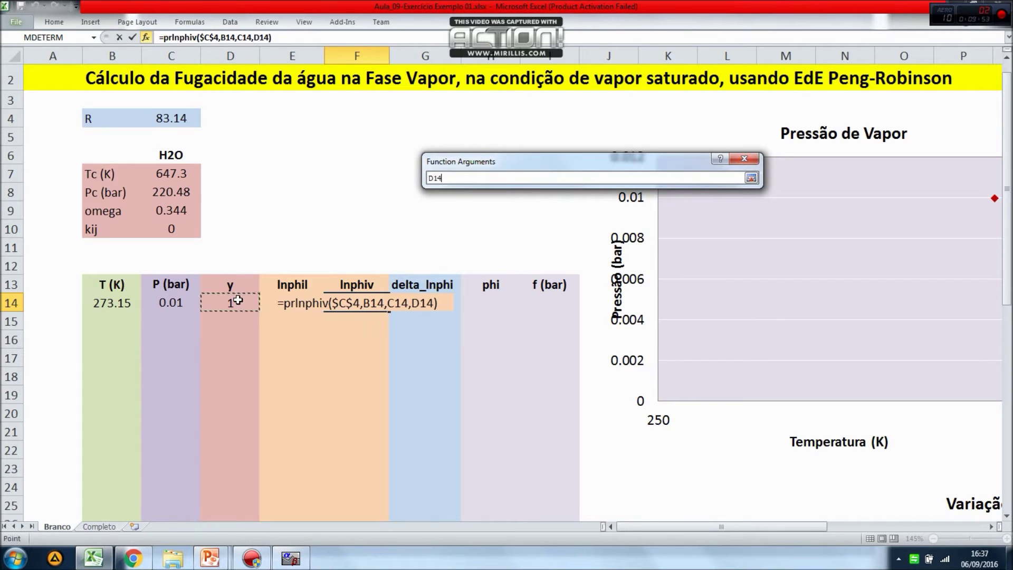
key(Return)
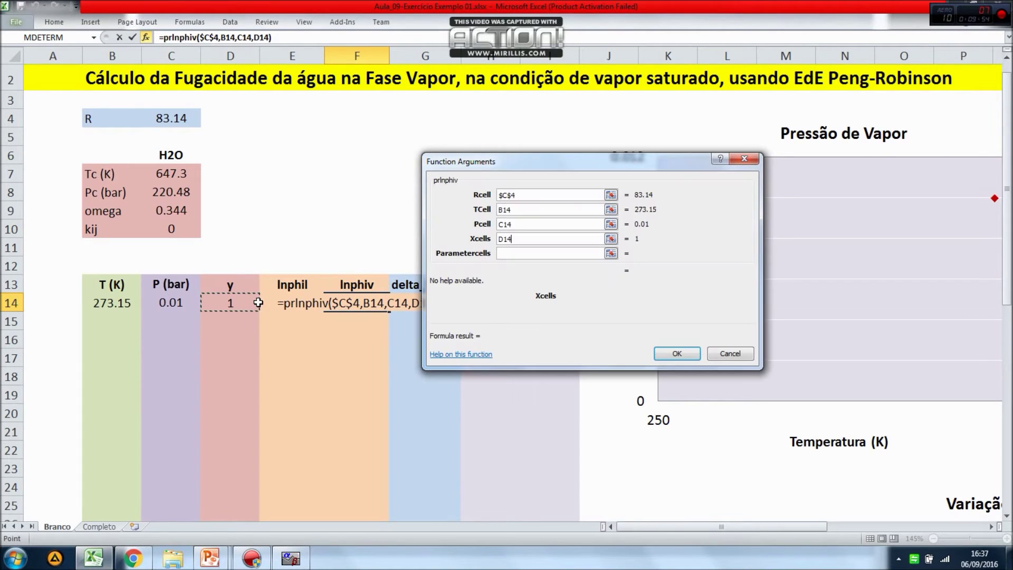
click(611, 253)
drag(150, 172, 170, 231)
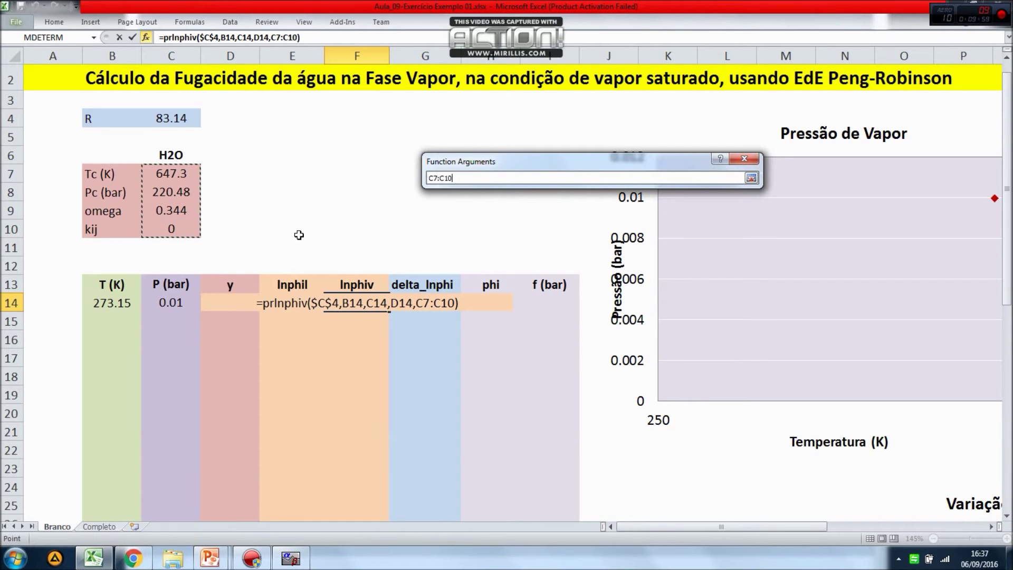
key(F4)
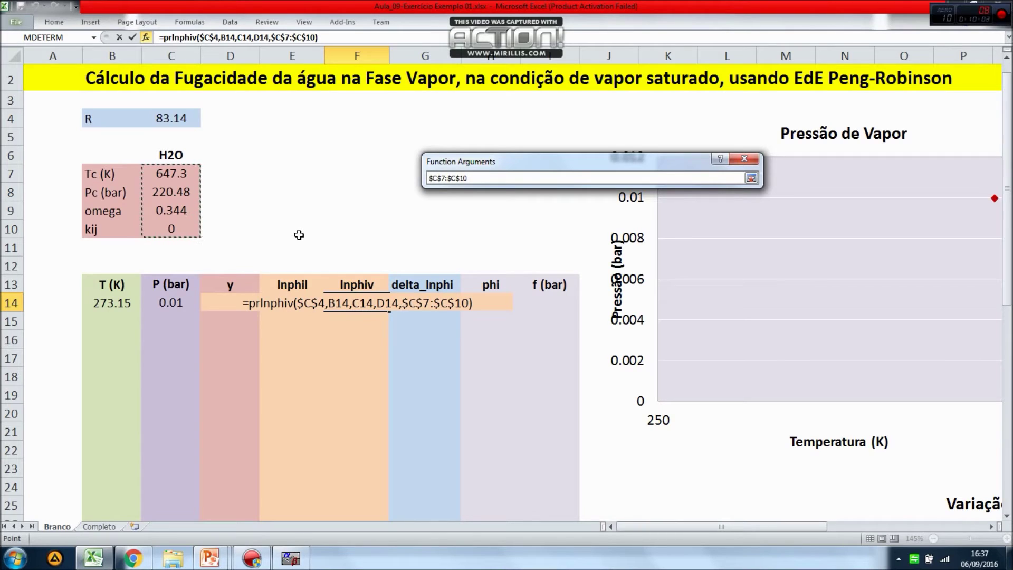
key(Return)
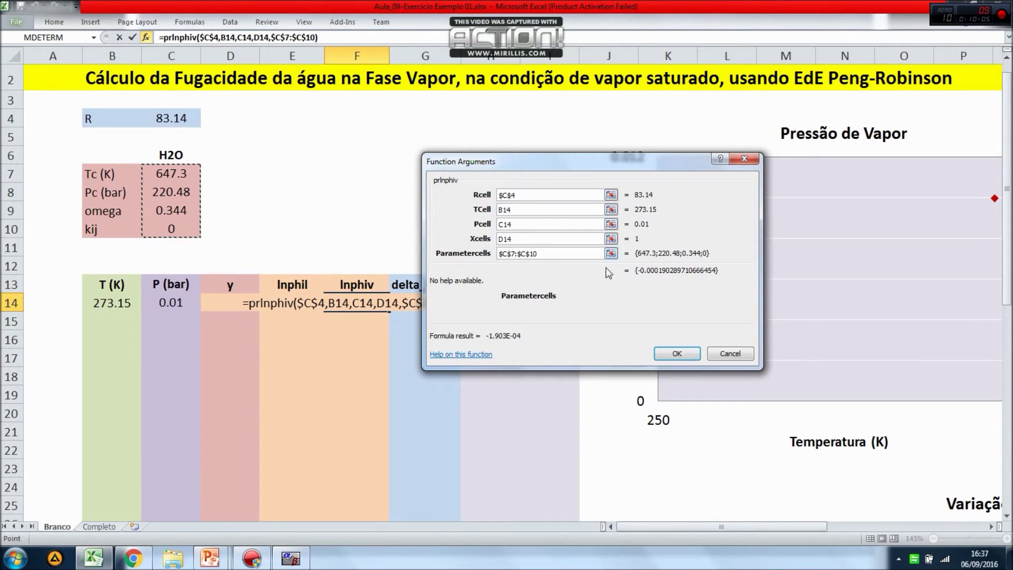
click(683, 351)
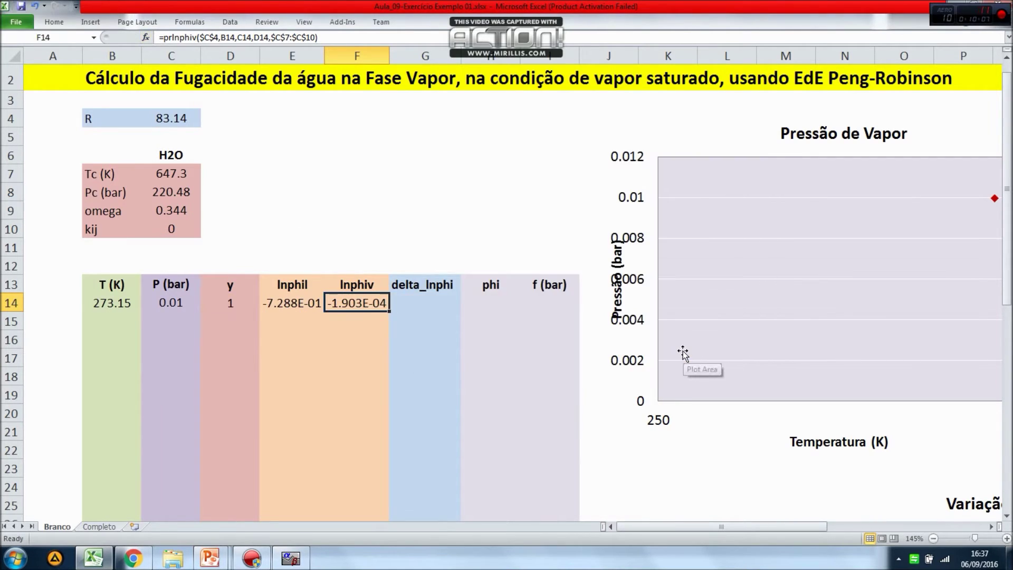
Compare the lnphil and lnphiv values in E14 and F14 for the temperature and pressure in row 14
click(473, 214)
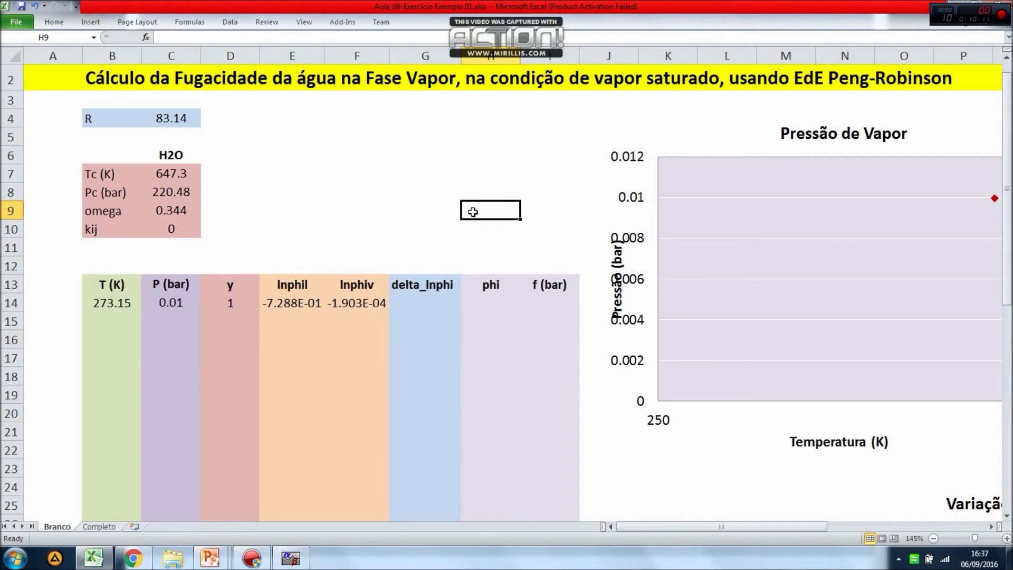
click(188, 304)
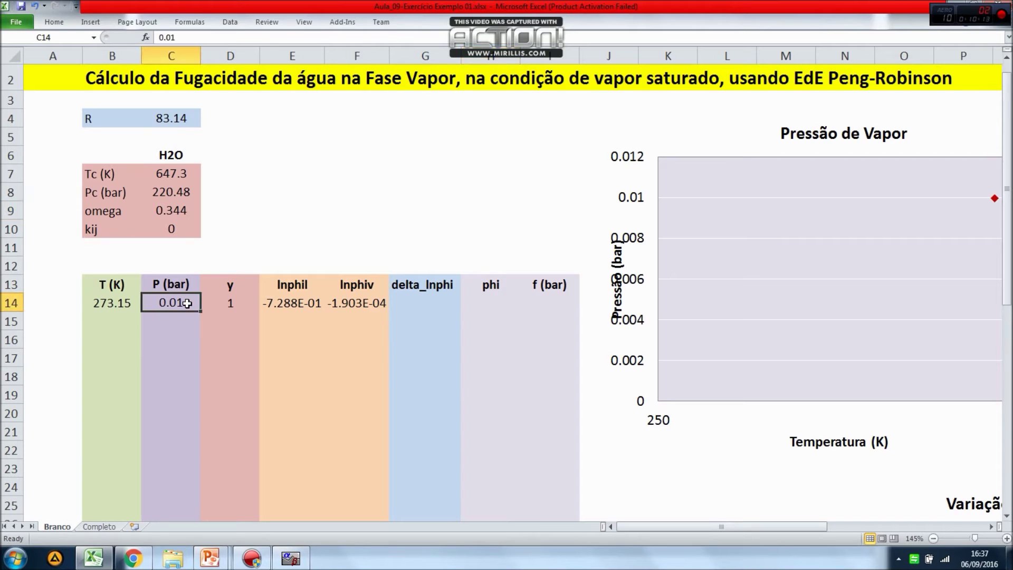
click(122, 300)
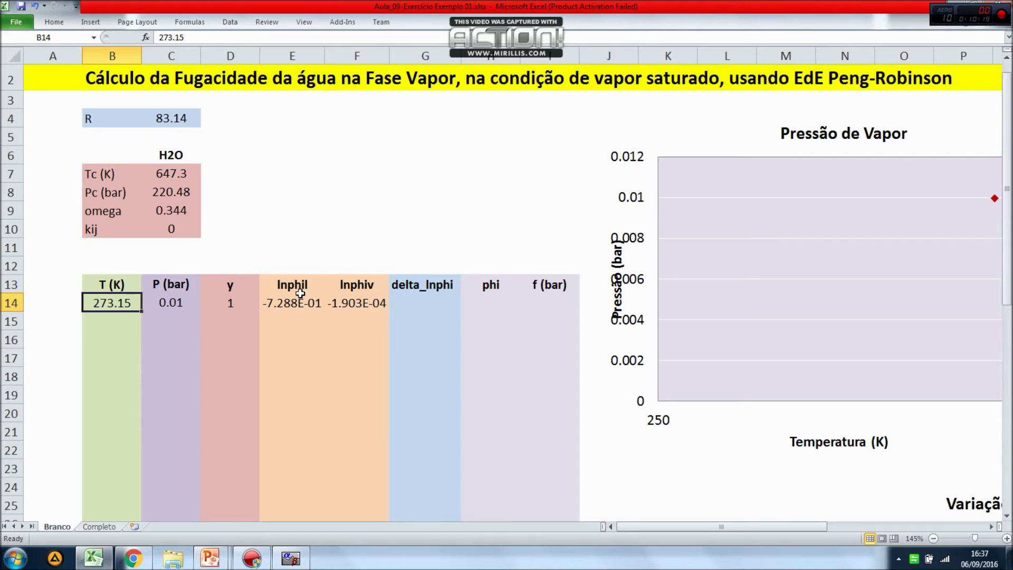
click(288, 304)
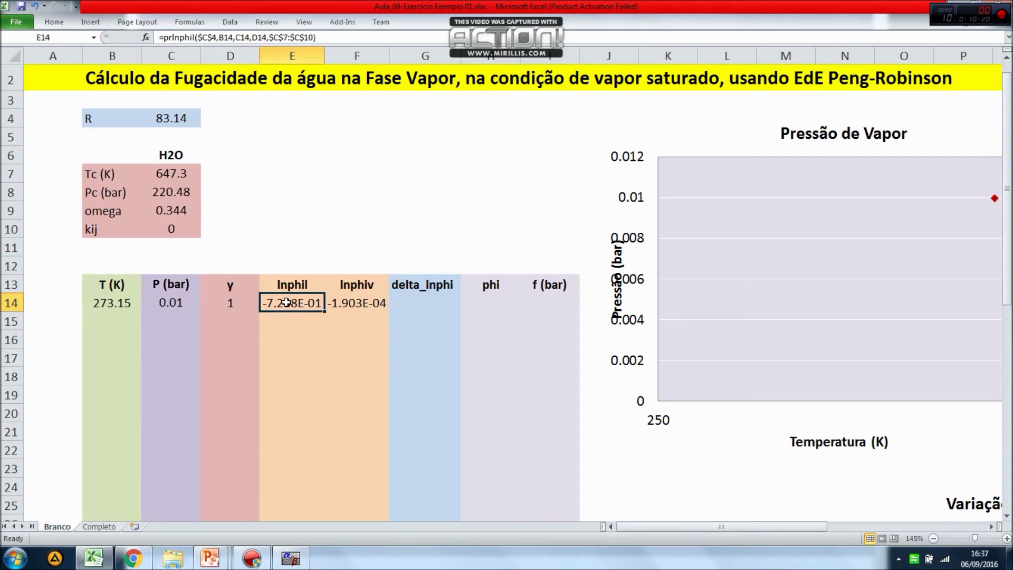
click(362, 304)
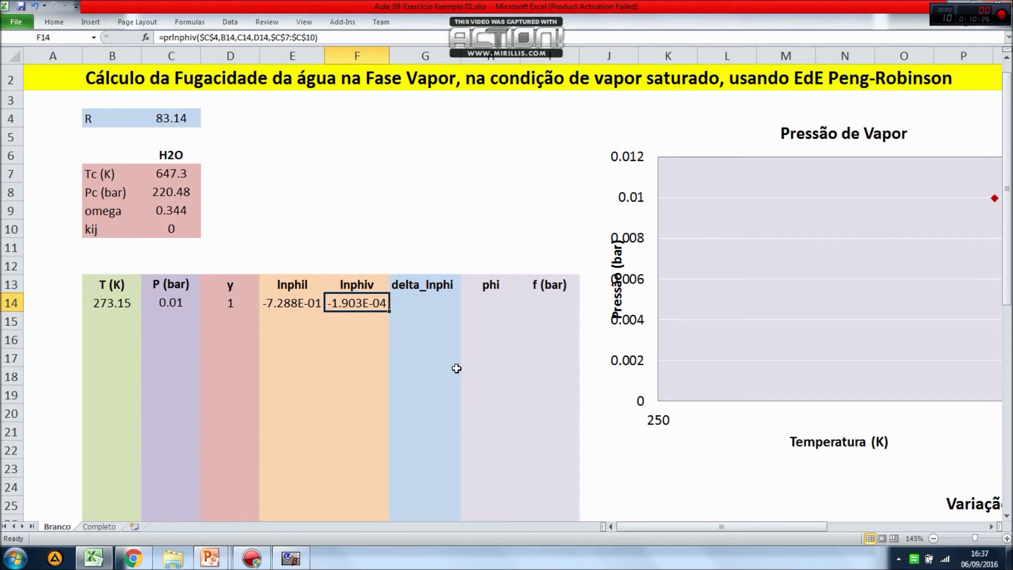
click(311, 308)
click(356, 305)
click(307, 309)
click(354, 310)
drag(292, 303, 394, 308)
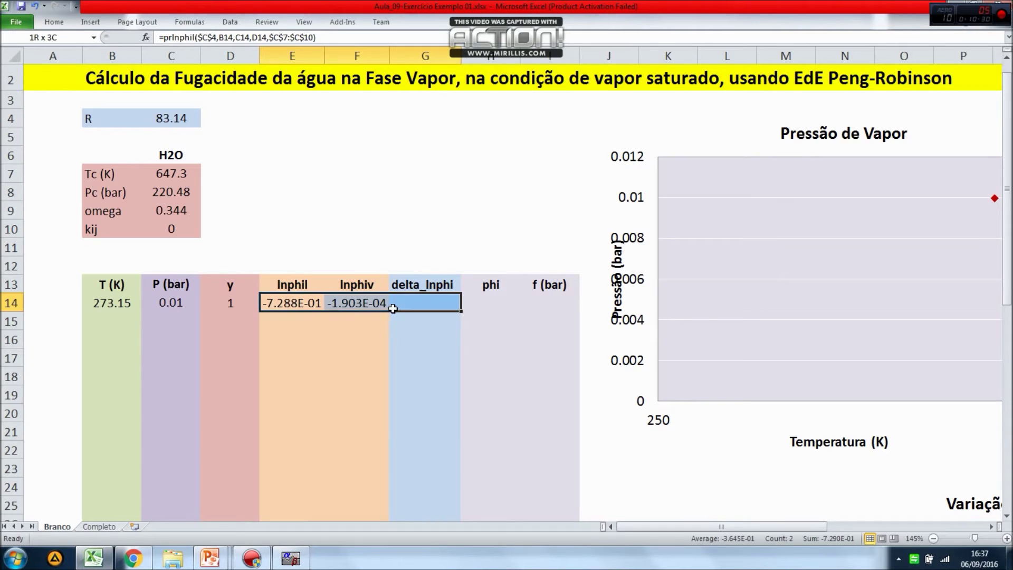
drag(277, 297, 357, 301)
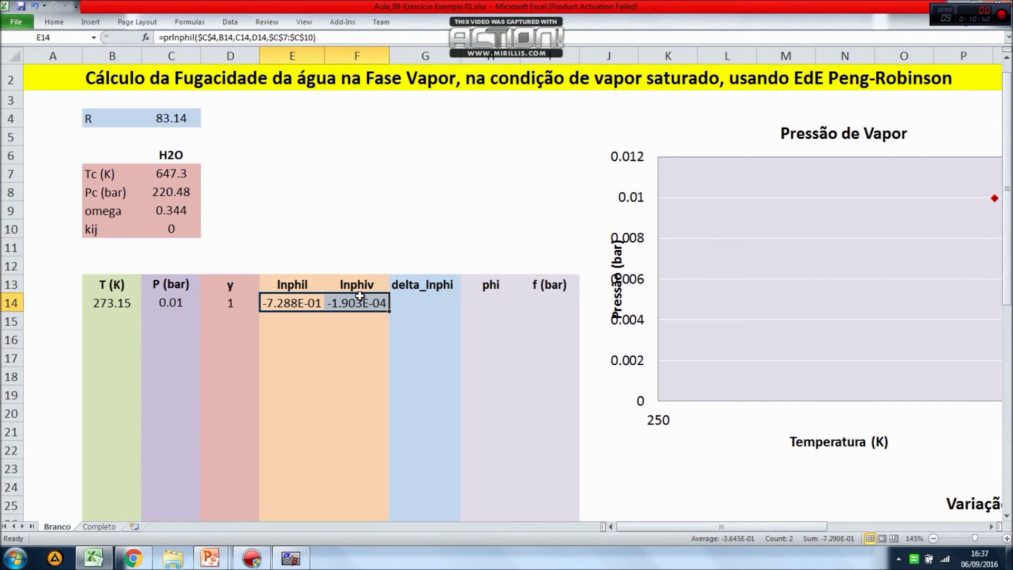
Set the trial temperature in B14 to 274.15 K and compare the recalculated lnphil and lnphiv values in E14 and F14
click(411, 302)
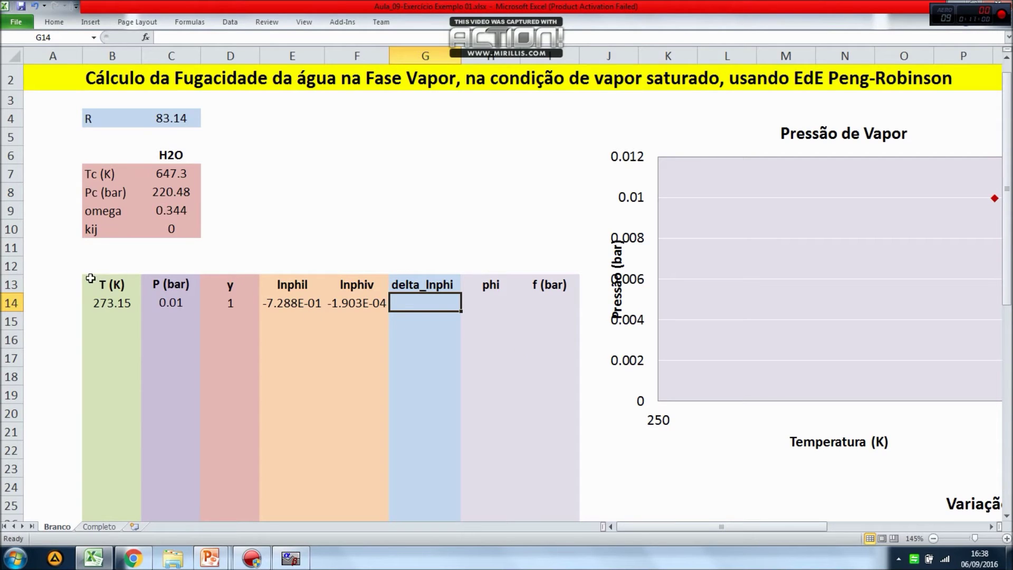
click(94, 299)
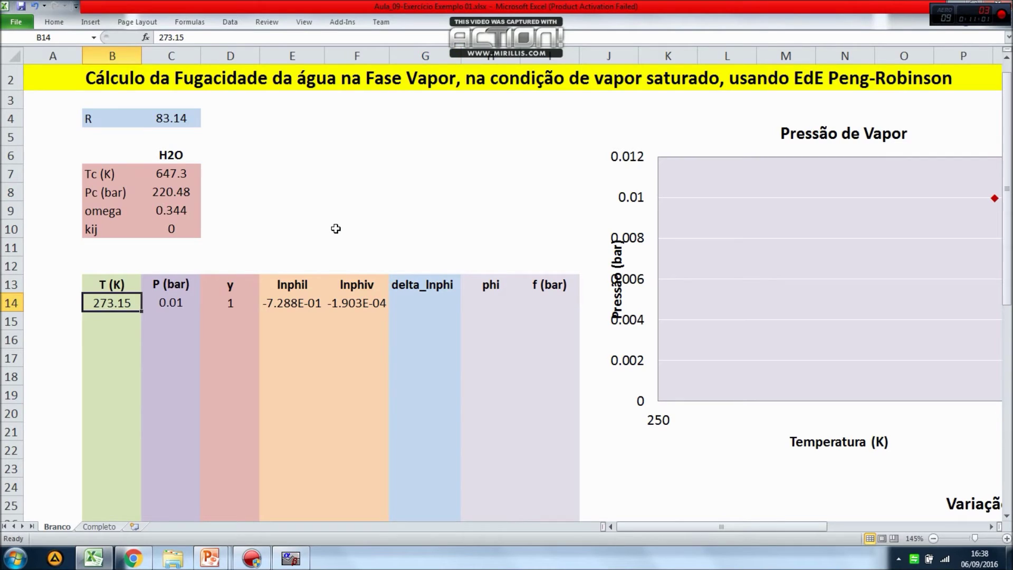
text(274.15)
key(Return)
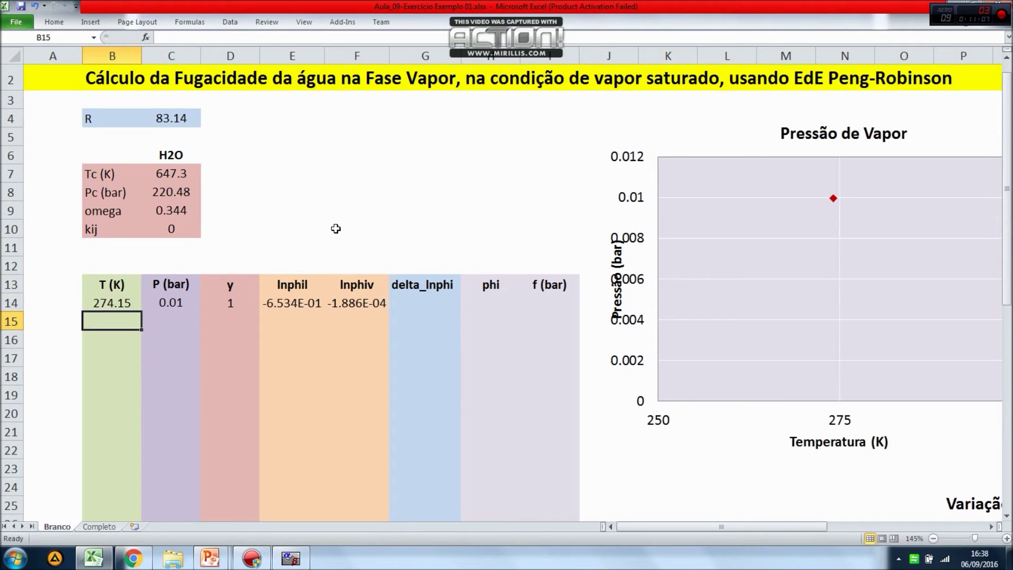
click(296, 302)
click(343, 301)
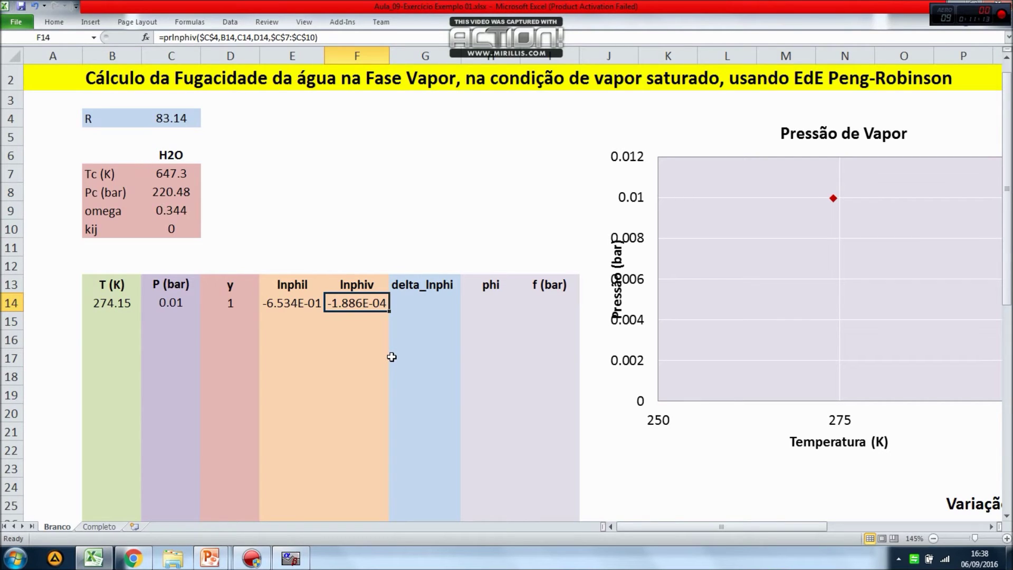
click(129, 304)
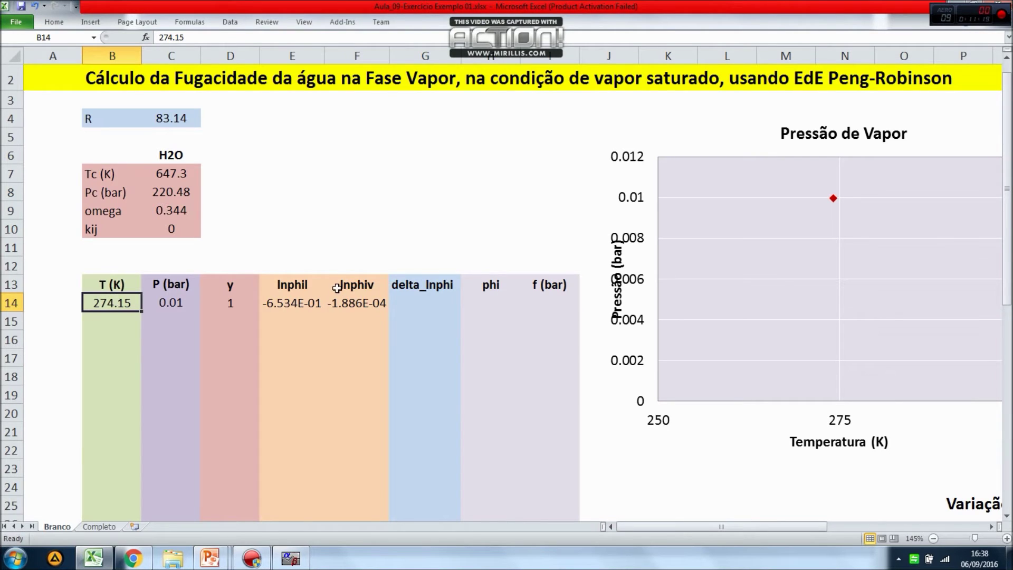
click(298, 302)
click(353, 303)
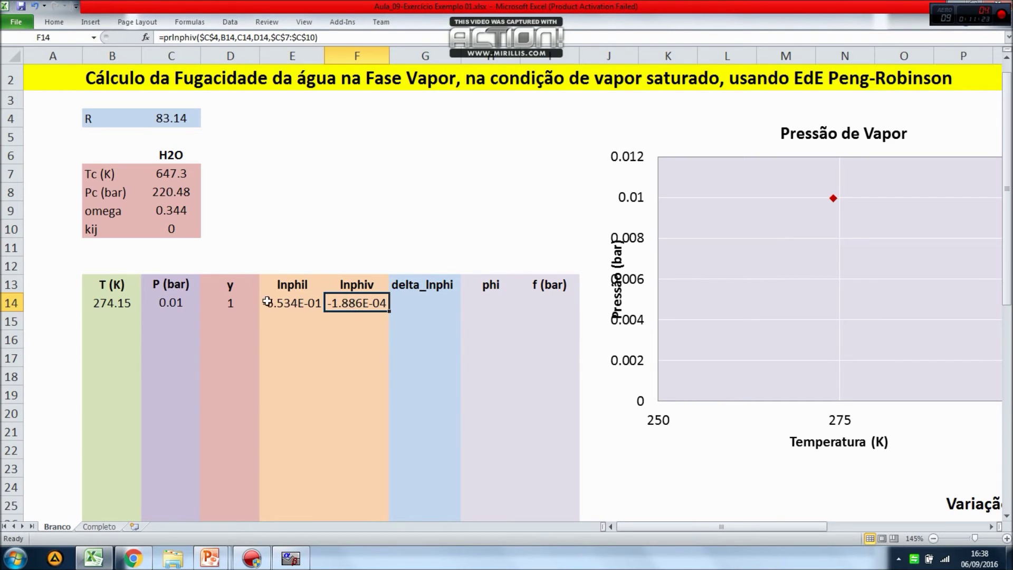
click(302, 305)
click(370, 304)
Enter the formula =(E14-F14)^2 in G14 for the squared difference delta_lnphi
click(422, 305)
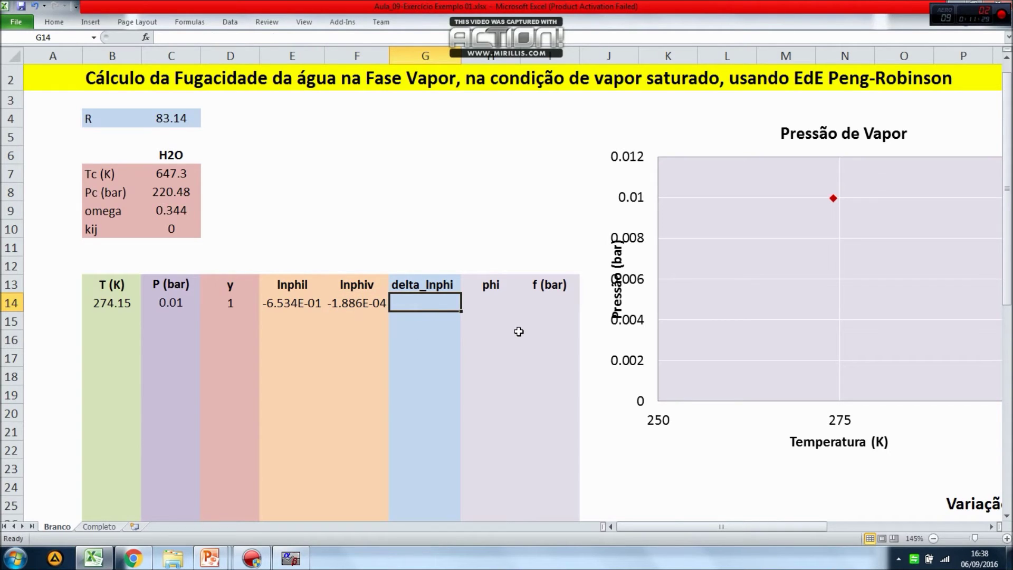
text(=)
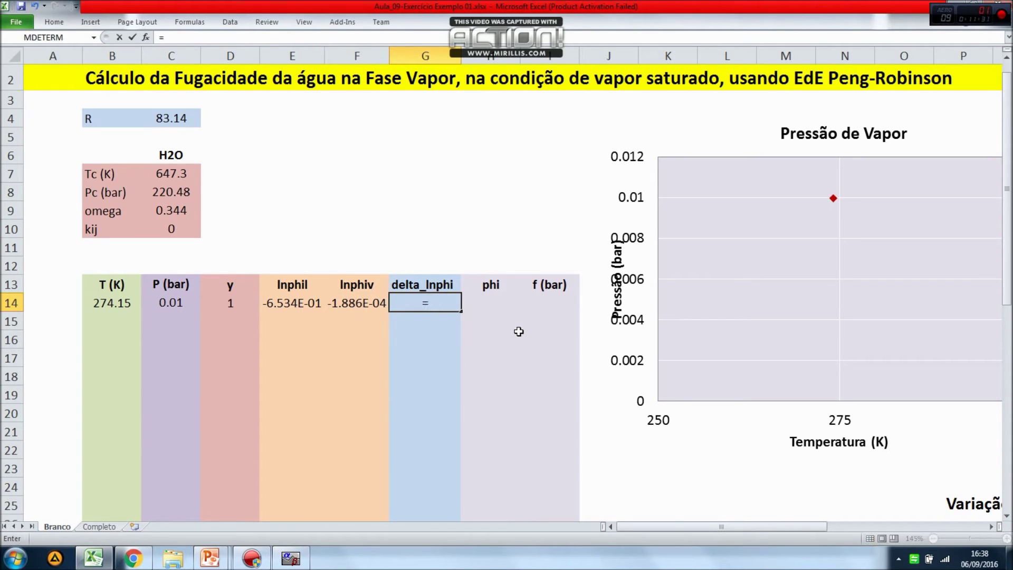
text(()
click(295, 301)
text(-)
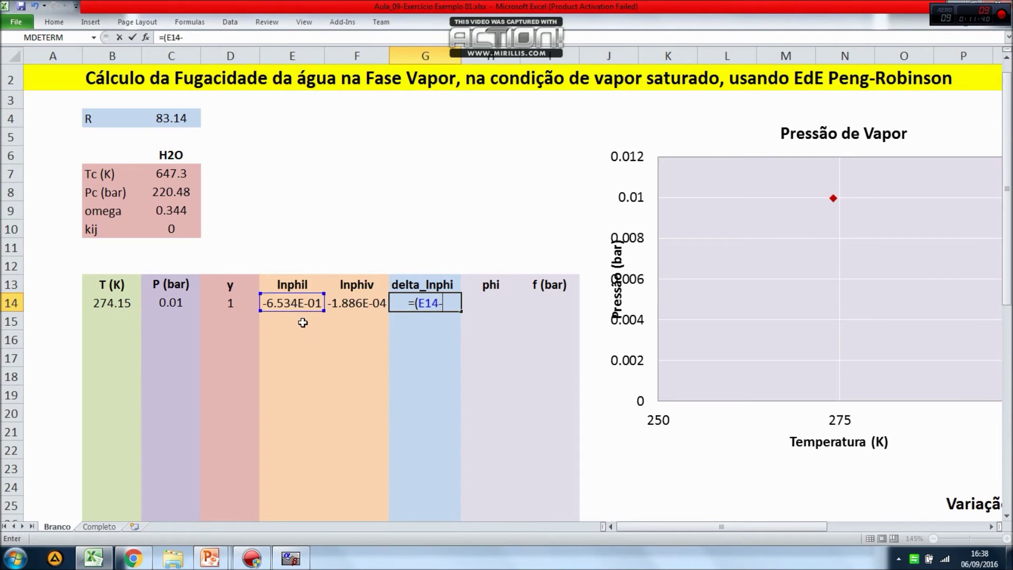
click(347, 299)
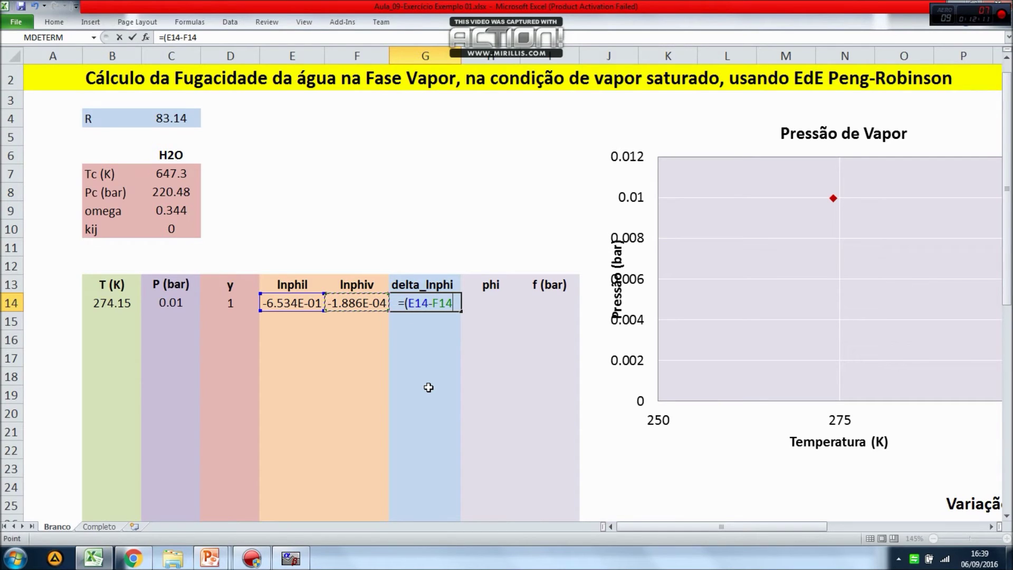
text())
text(^2)
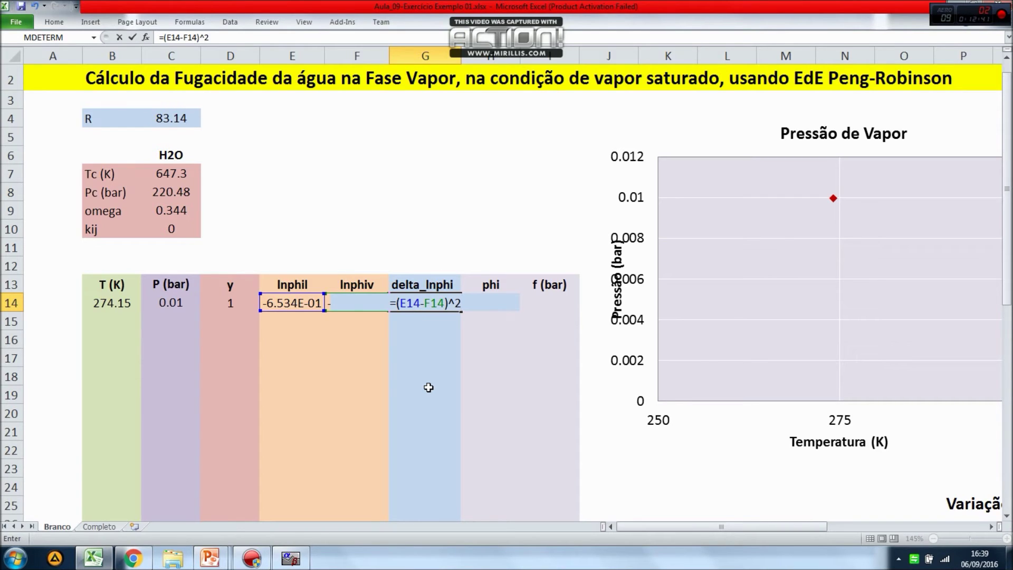
key(Return)
Try temperatures of 275 K and 276 K in B14 to test the effect on delta_lnphi
click(114, 303)
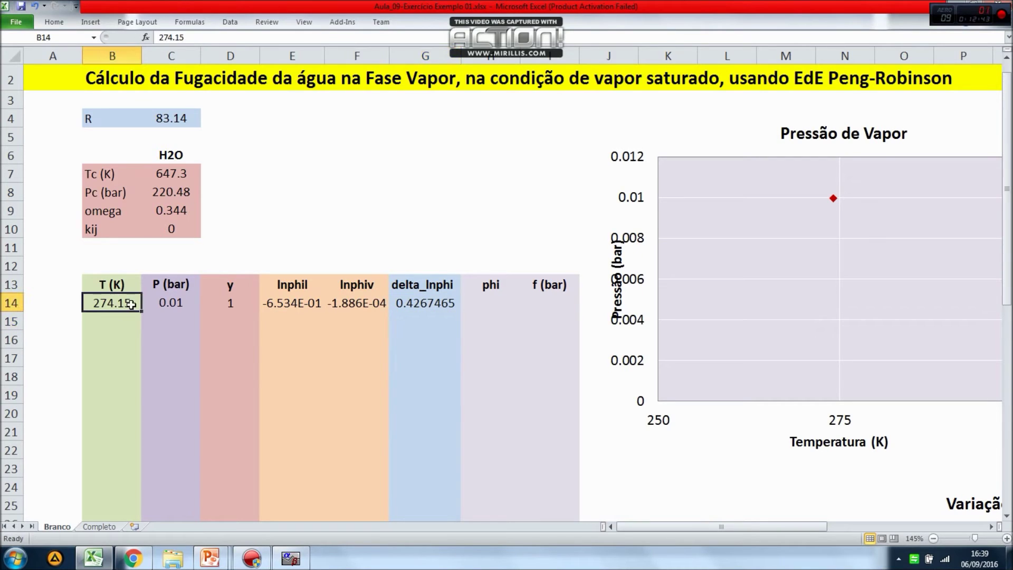
text(275)
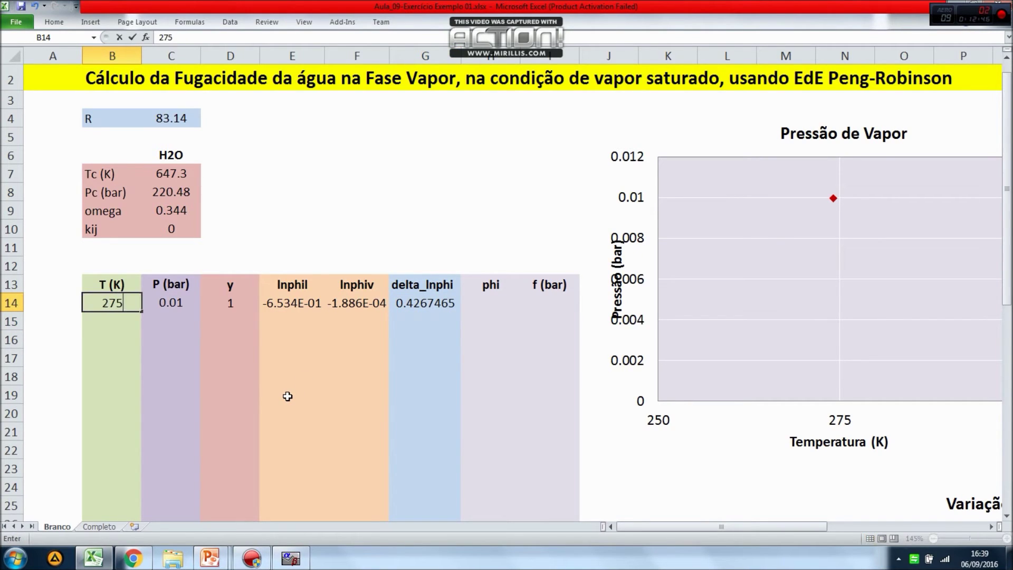
key(Return)
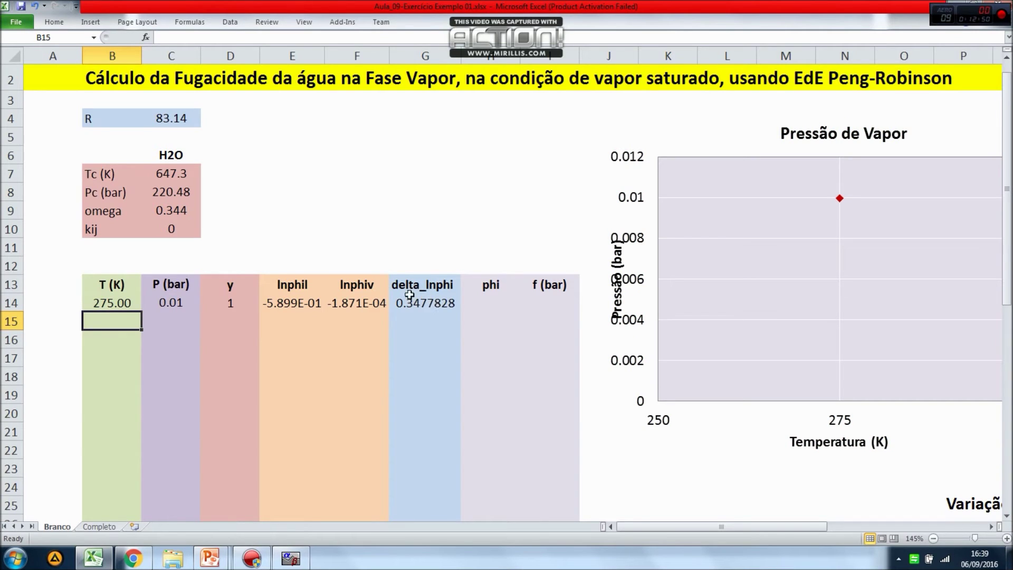
click(118, 299)
text(276)
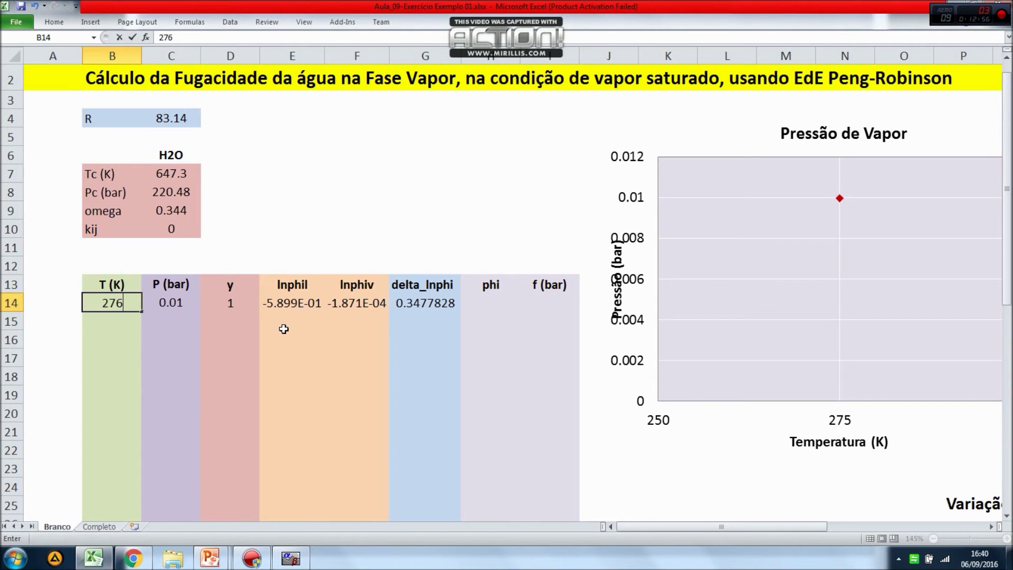
key(Return)
Open Solver and set its objective to the delta_lnphi cell $G$14
click(436, 296)
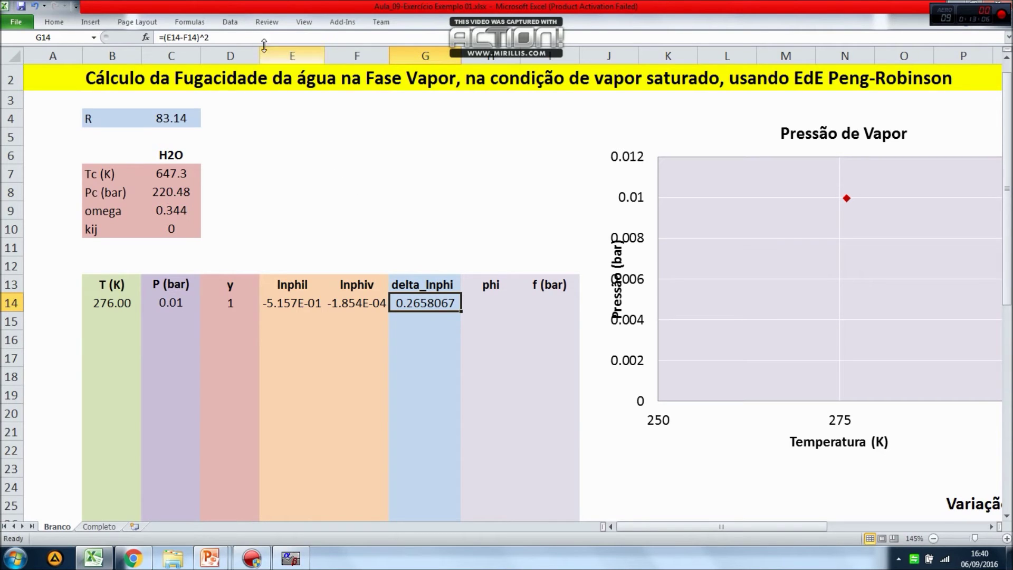
click(232, 23)
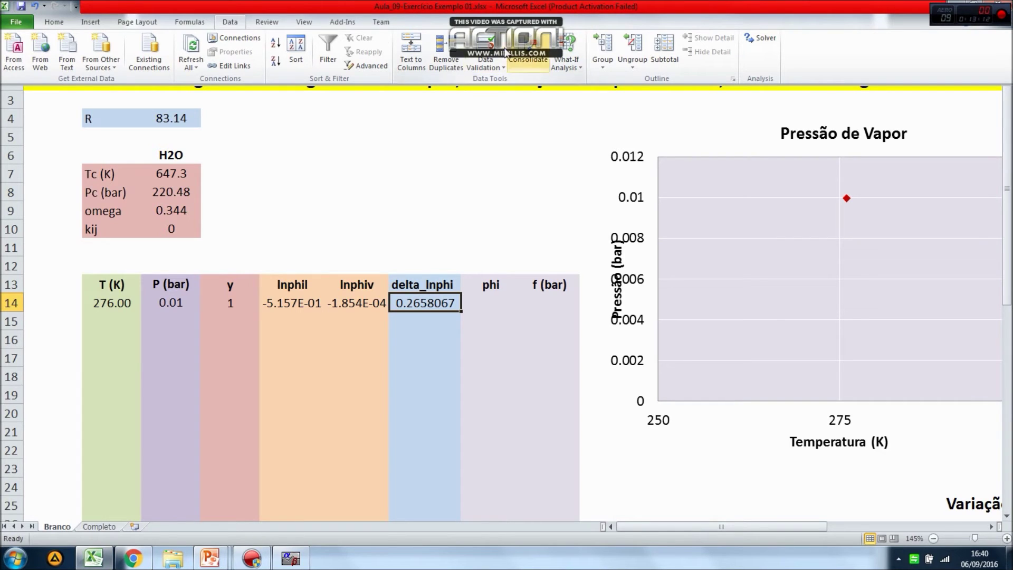
click(764, 40)
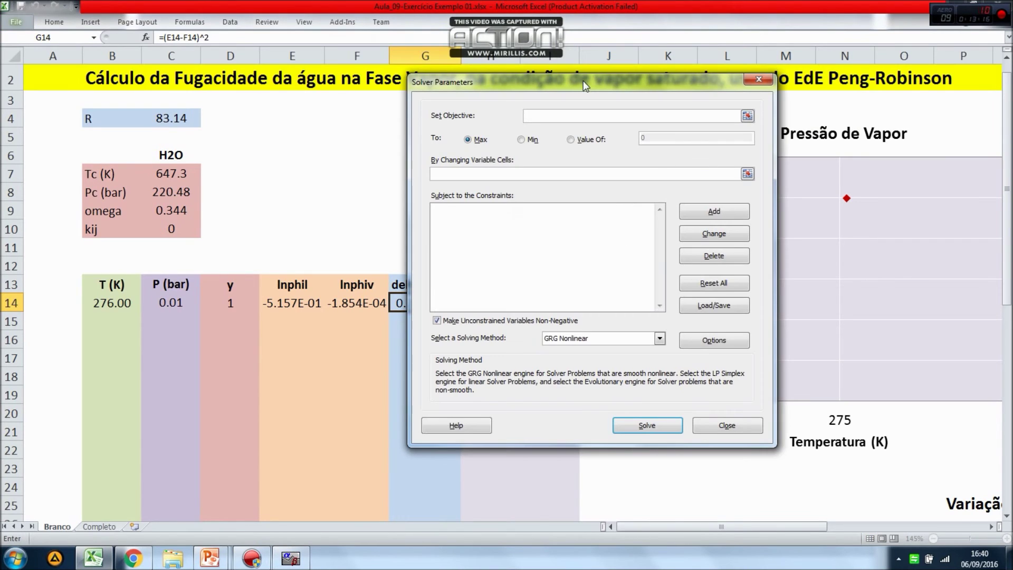
drag(606, 91, 725, 144)
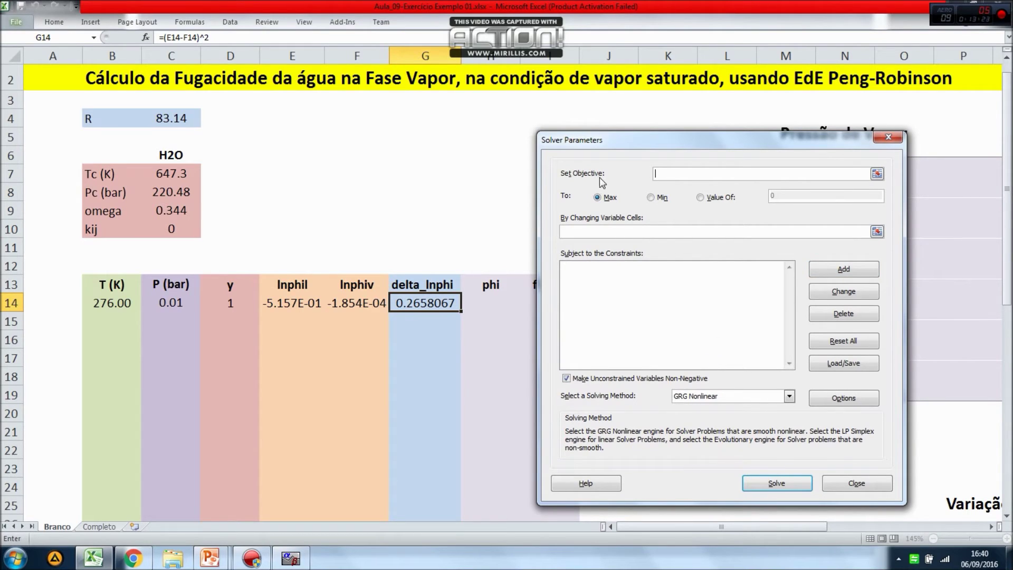
click(877, 174)
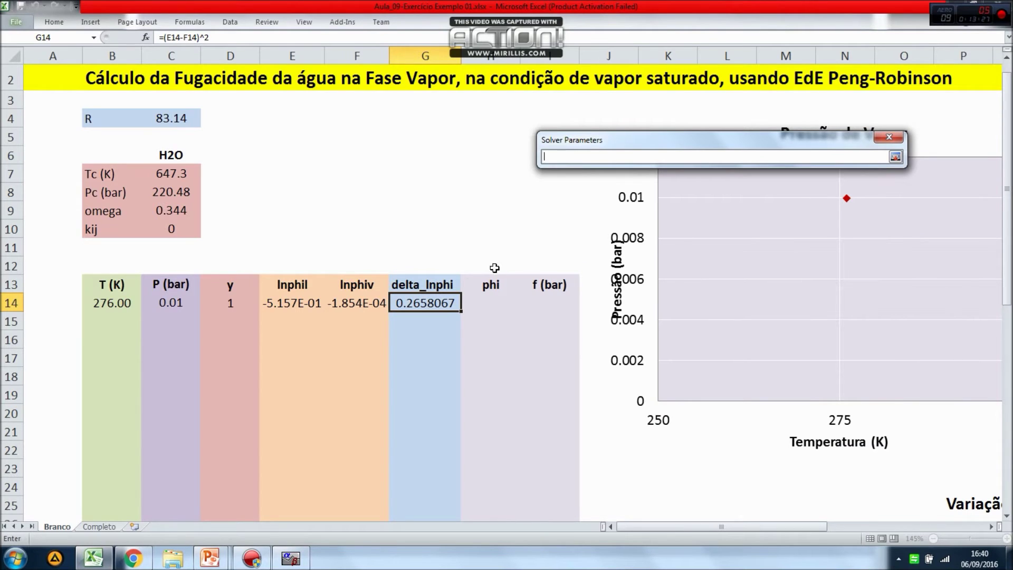
click(443, 304)
key(Return)
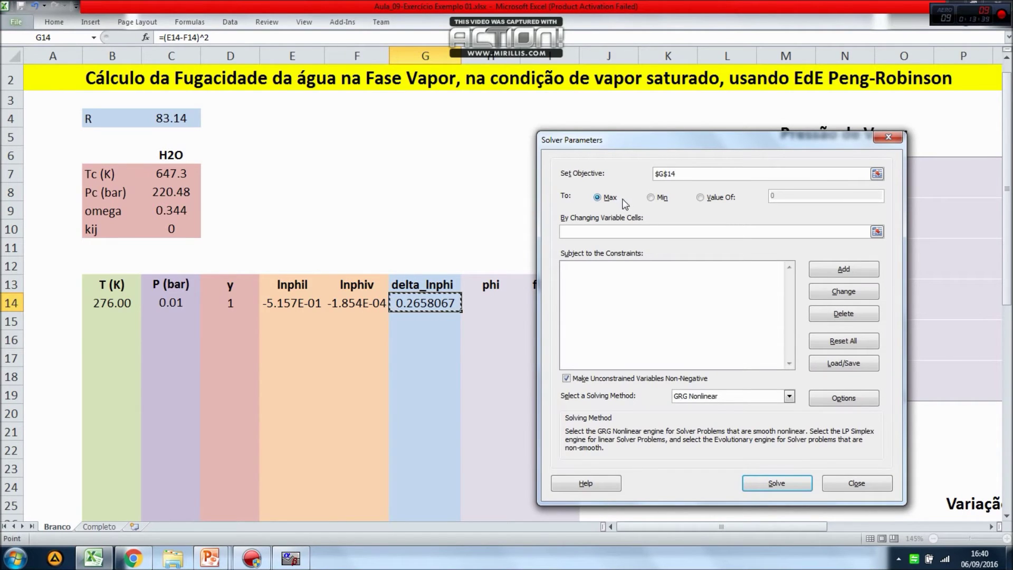
Solve for the minimum of the objective by changing the temperature cell $B$14, and keep the Solver solution
click(651, 198)
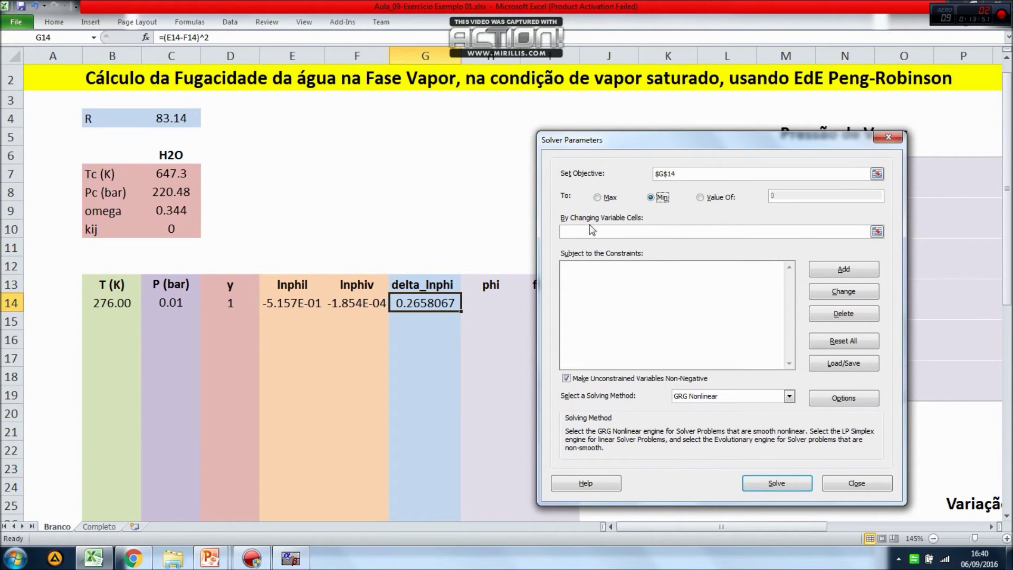
click(877, 232)
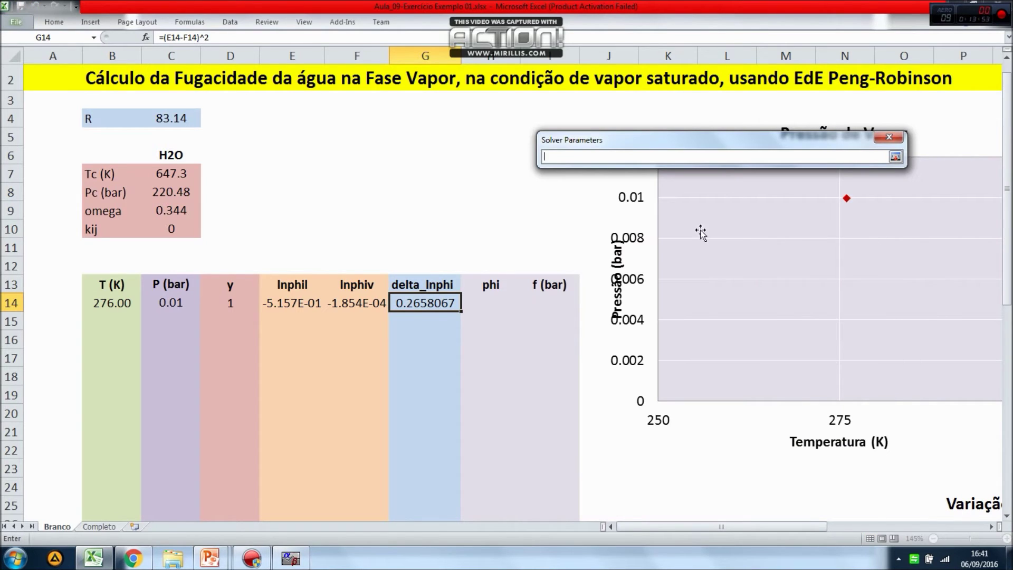
click(111, 304)
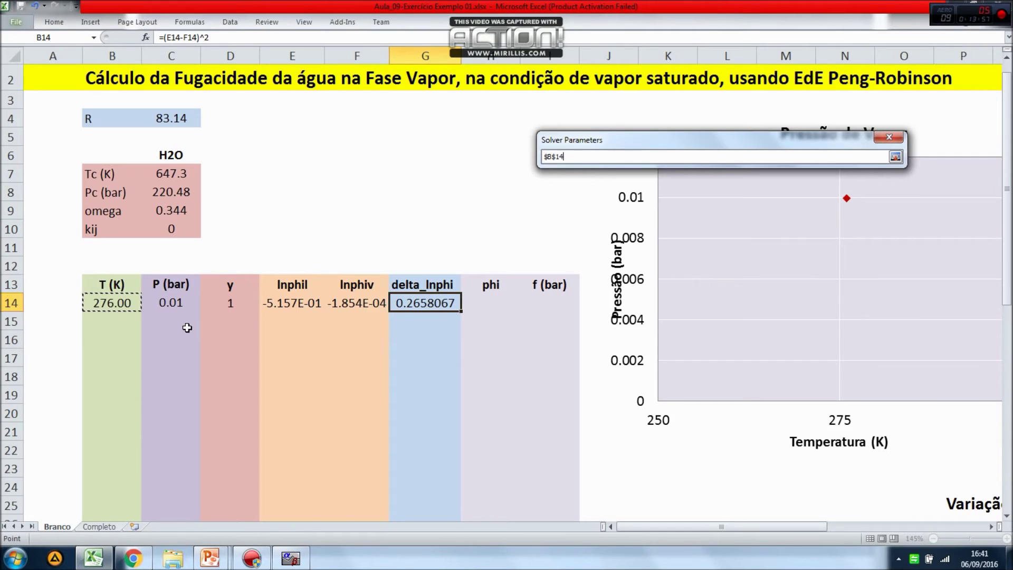
key(Return)
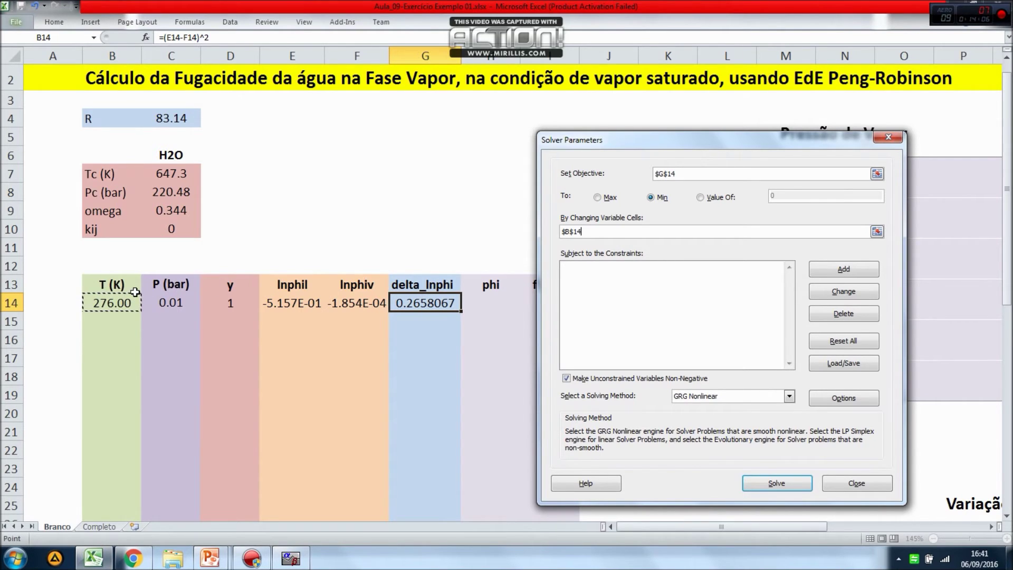
click(787, 485)
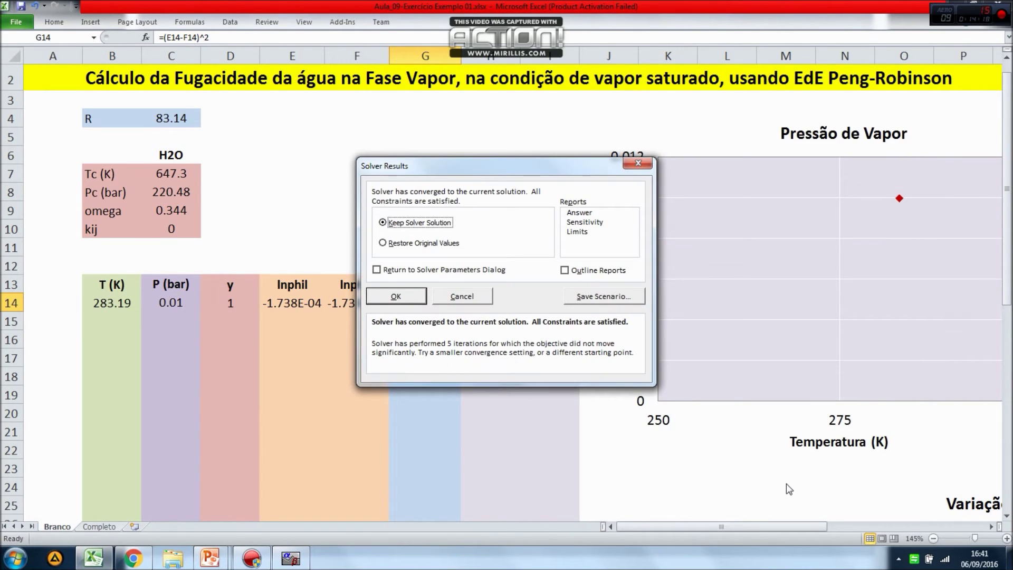
click(404, 297)
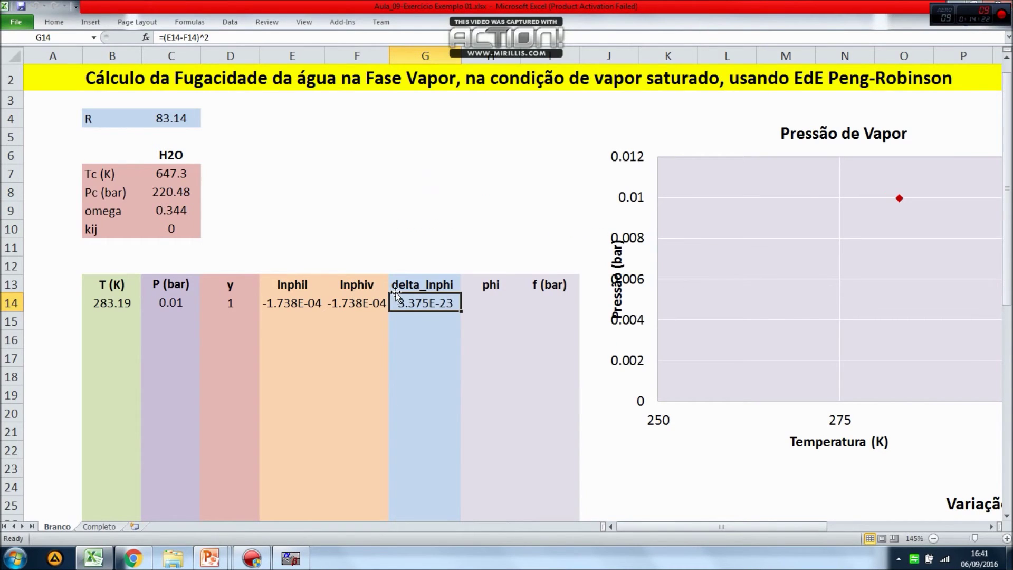
Examine the solved temperature, pressure, lnphil, lnphiv and delta_lnphi values in row 14
click(112, 305)
click(163, 303)
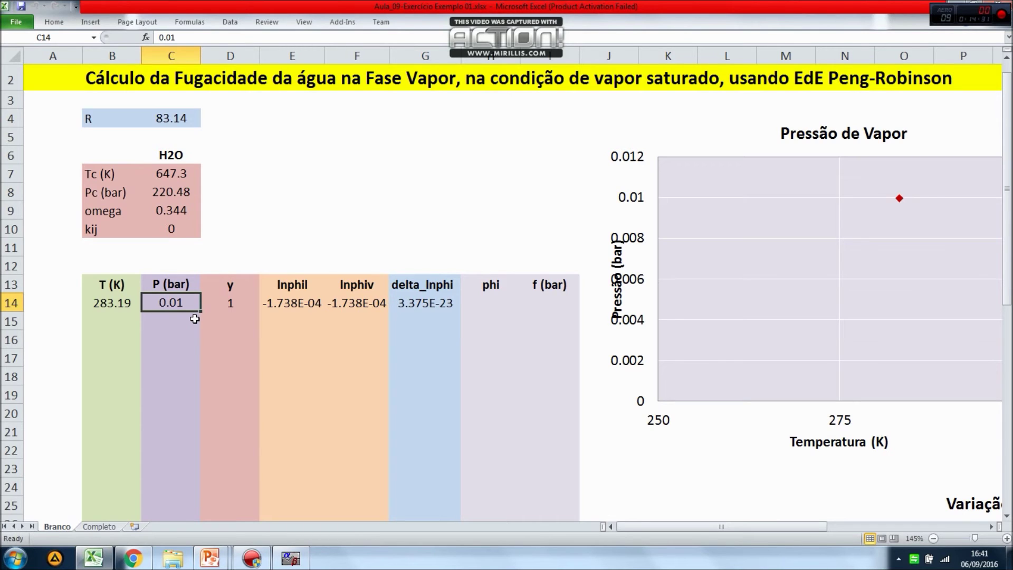
click(133, 308)
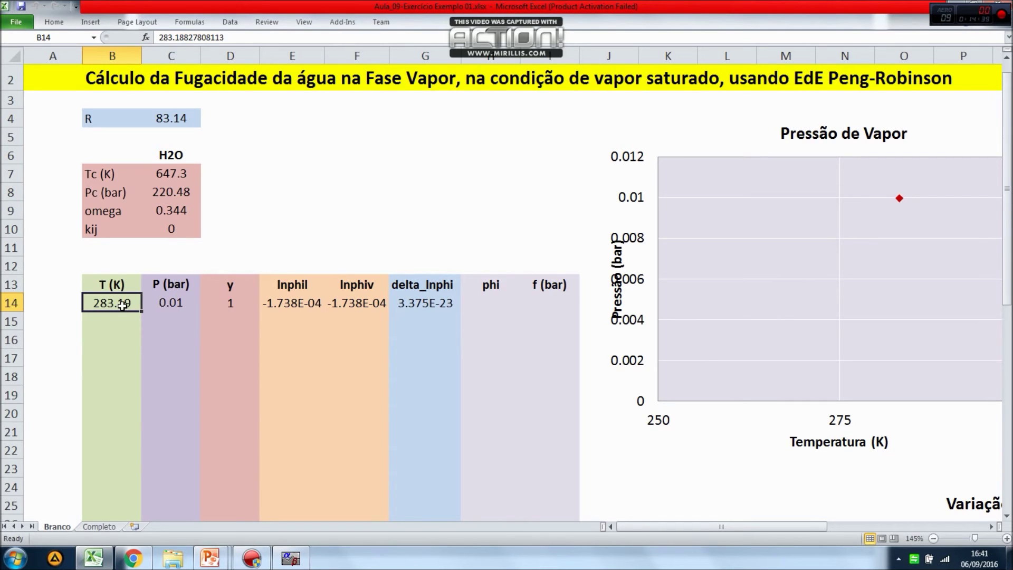
click(274, 306)
drag(274, 307, 358, 311)
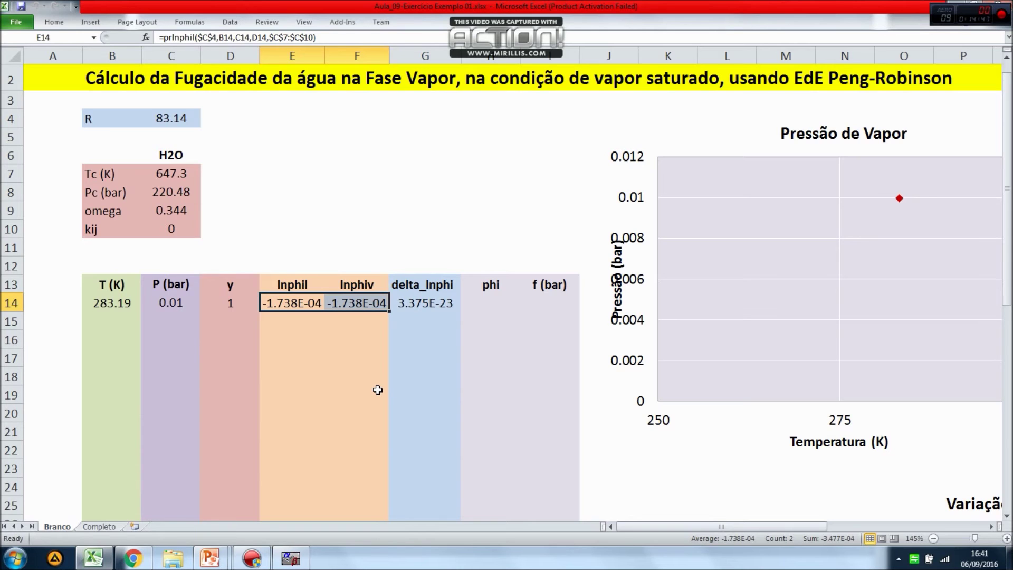
click(430, 303)
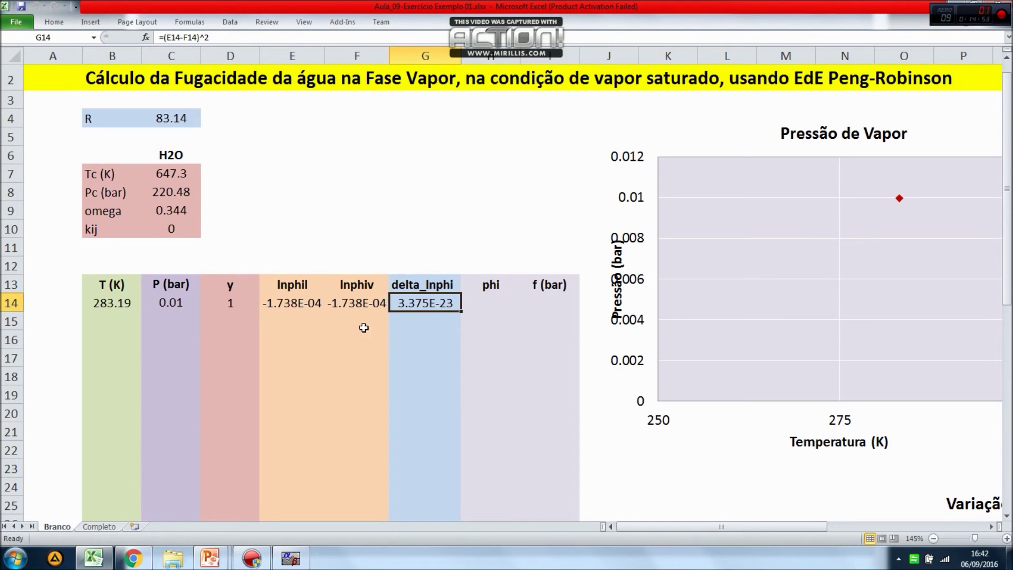
drag(105, 303, 569, 304)
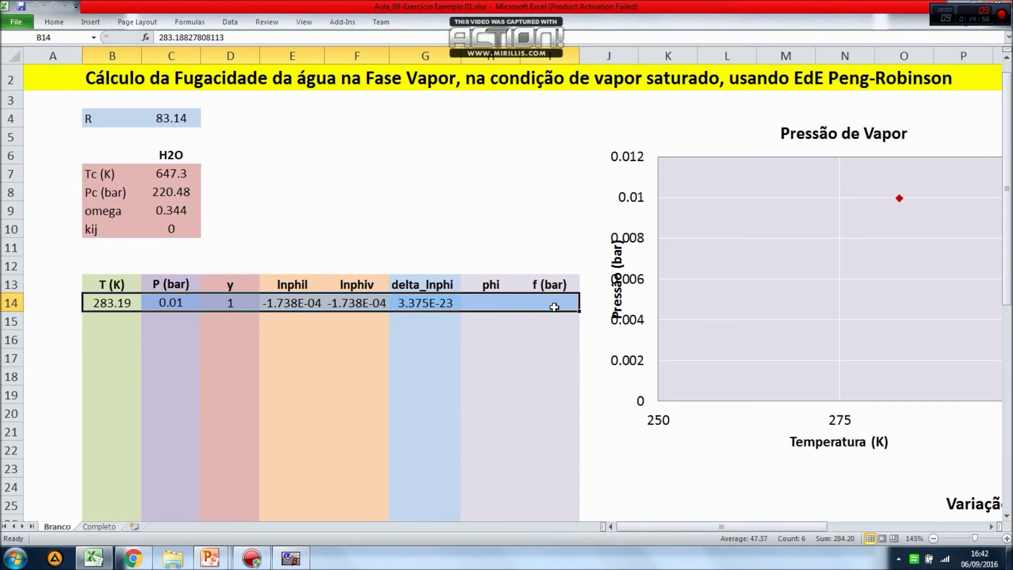
click(416, 240)
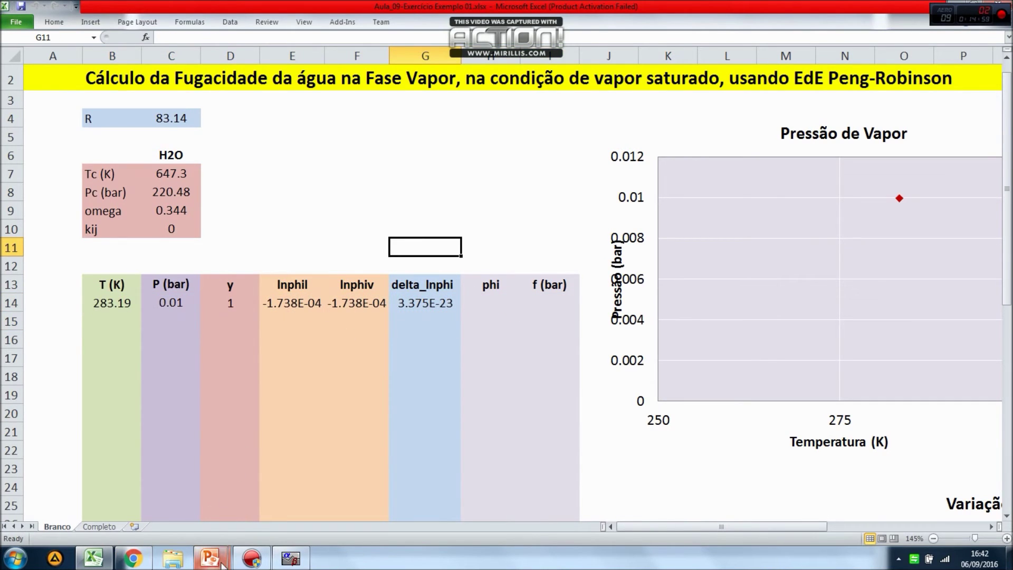
Switch to the PowerPoint slide to reread the Exercise 1 statement, and return to the Excel workbook
mouse_move(214, 564)
click(264, 511)
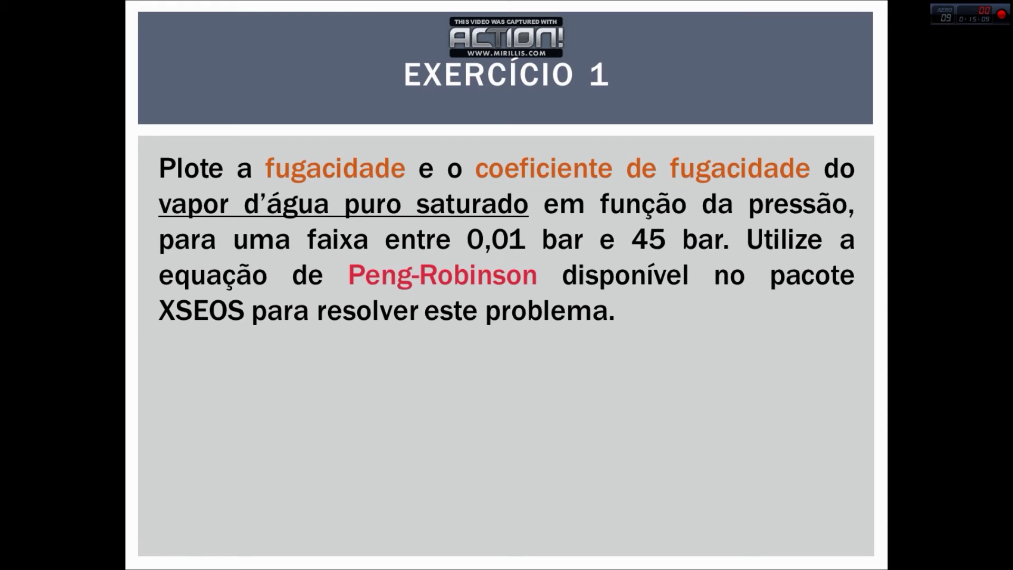
key(alt+Tab)
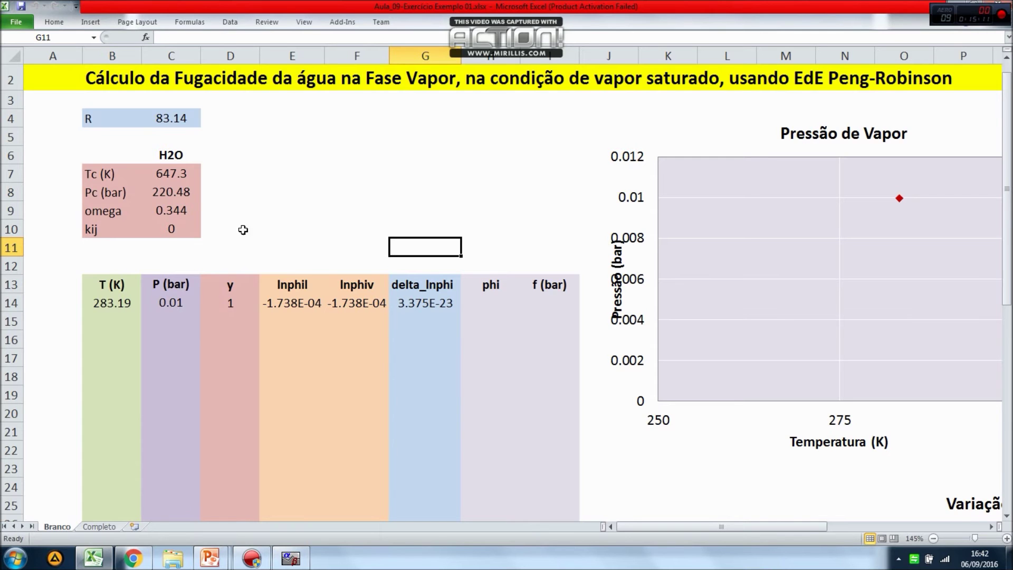
Enter the pressures 0.05, 0.1, 0.3 and 0.7 bar in cells C15 to C18
click(164, 319)
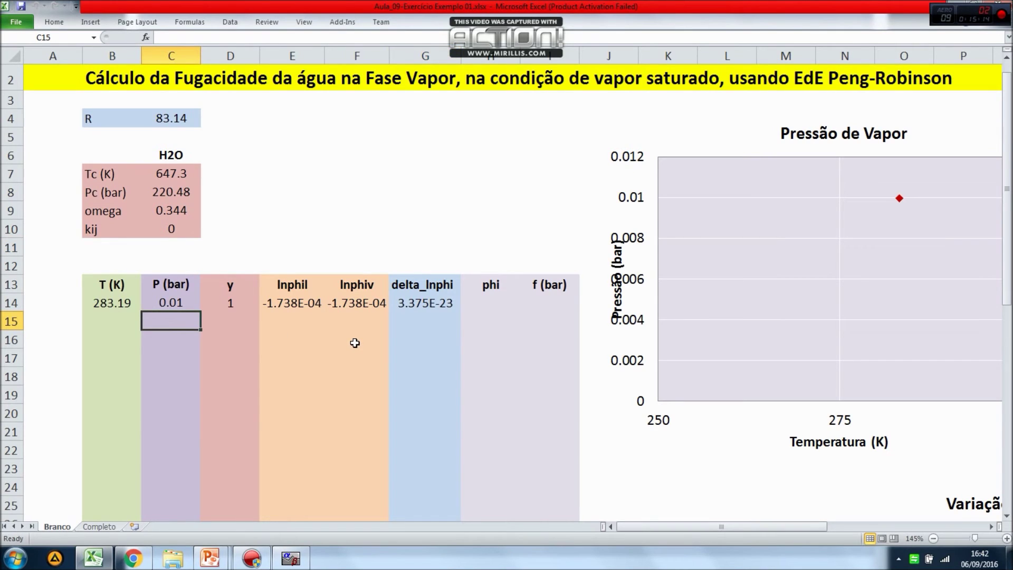
text(0.)
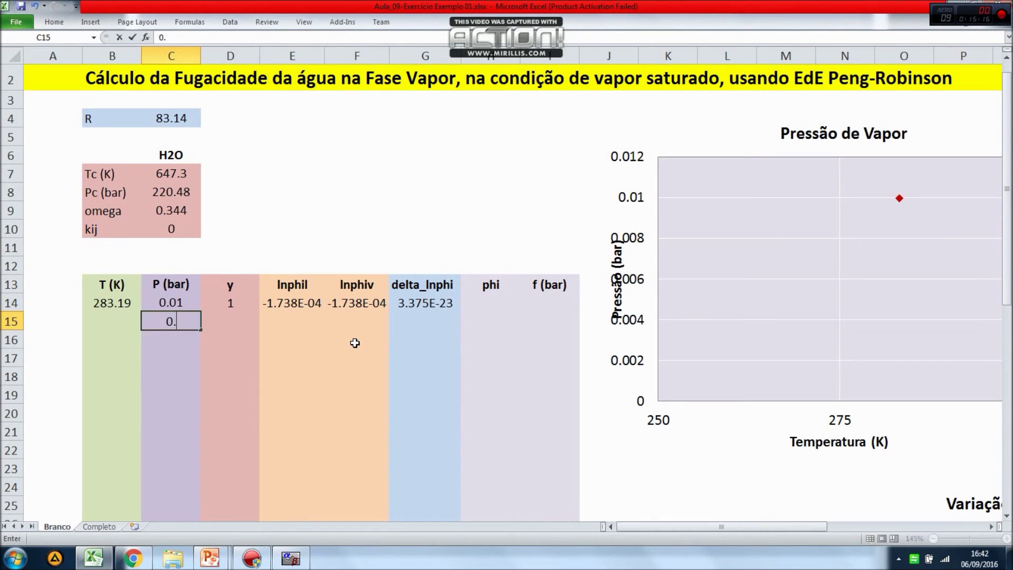
text(05)
key(Return)
text(0.1)
key(Return)
text(0.3)
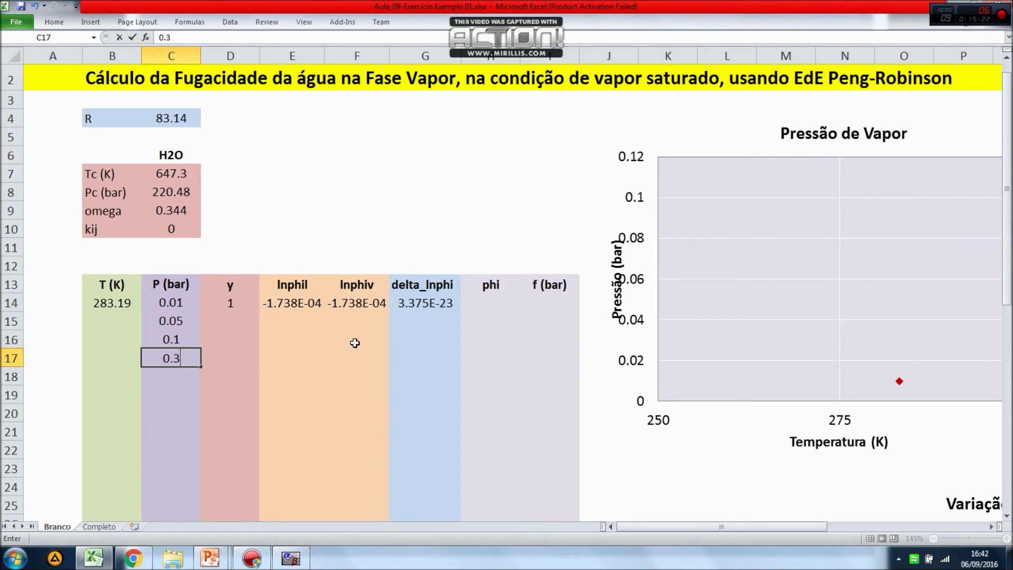
key(Return)
text(0.7)
key(Return)
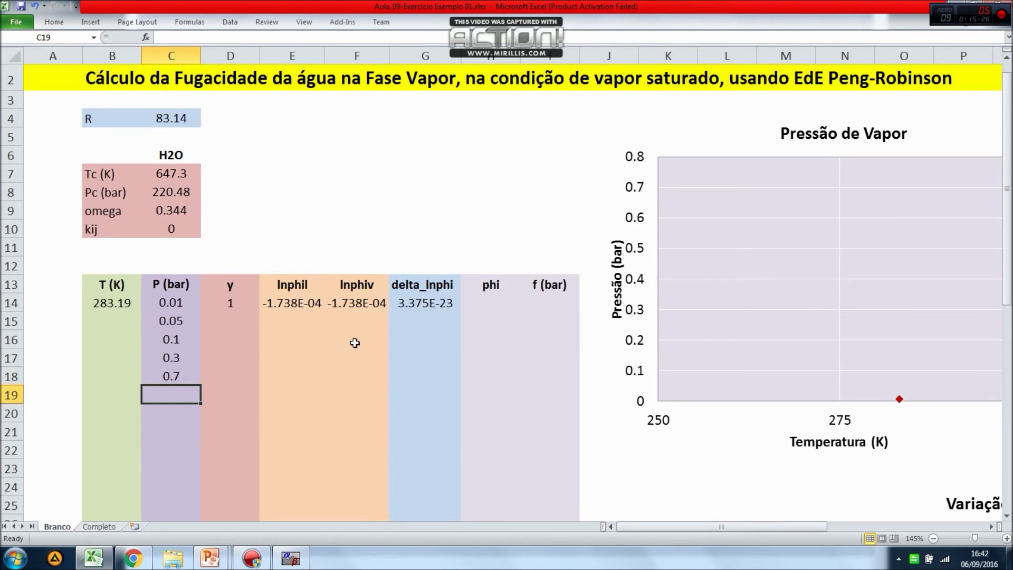
Enter pressures 1, 5 and 10 bar in C19 to C21, and extend the series in 5 bar increments to 45 in C28
text(1)
key(Return)
text(5)
key(Return)
text(10)
key(Return)
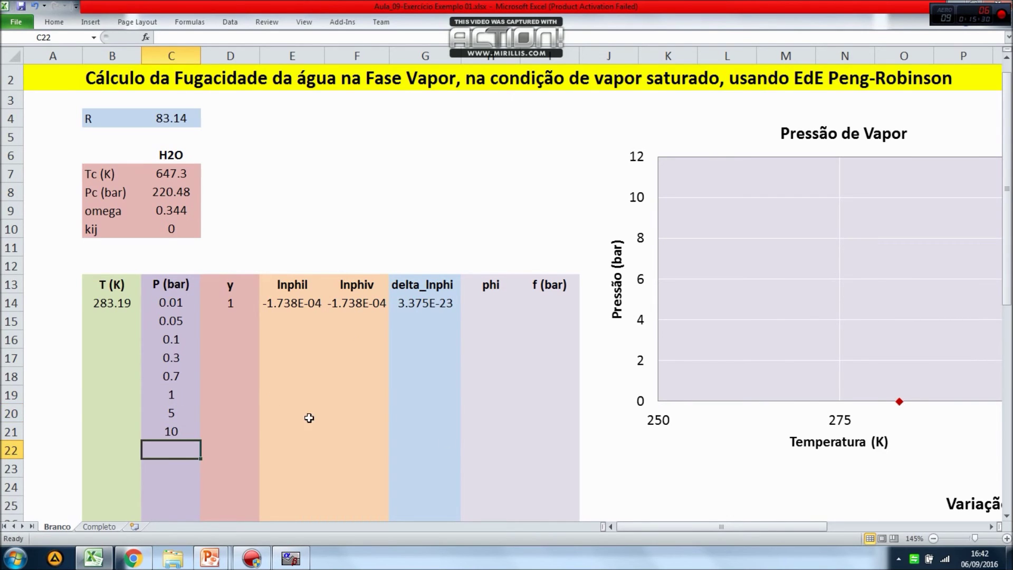
scroll(355, 343, down, 3)
drag(167, 255, 198, 413)
click(316, 97)
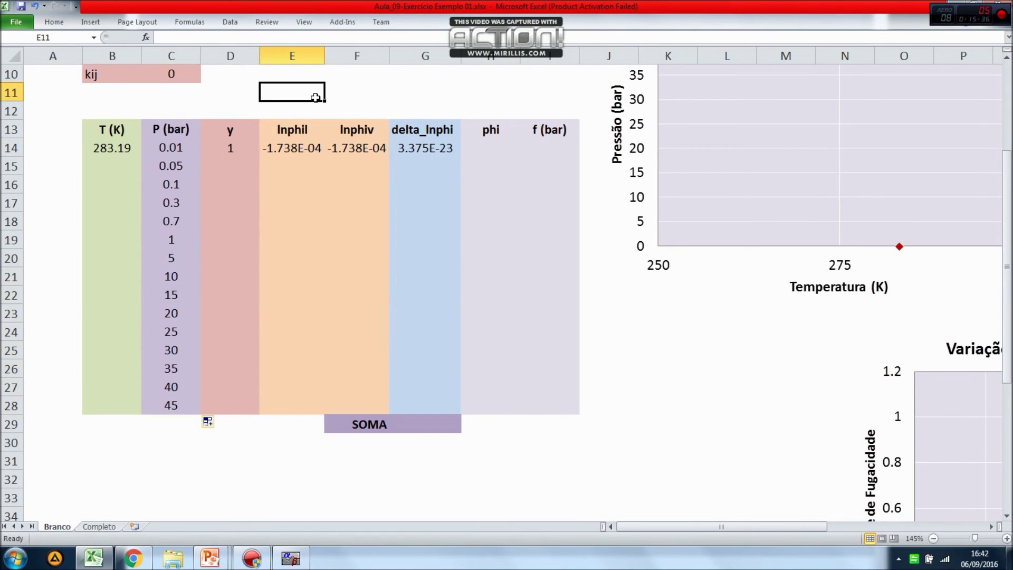
Review the pressure values in column C and the temperature cells B14 to B28 that belong to them
click(185, 168)
click(186, 182)
click(171, 223)
click(186, 317)
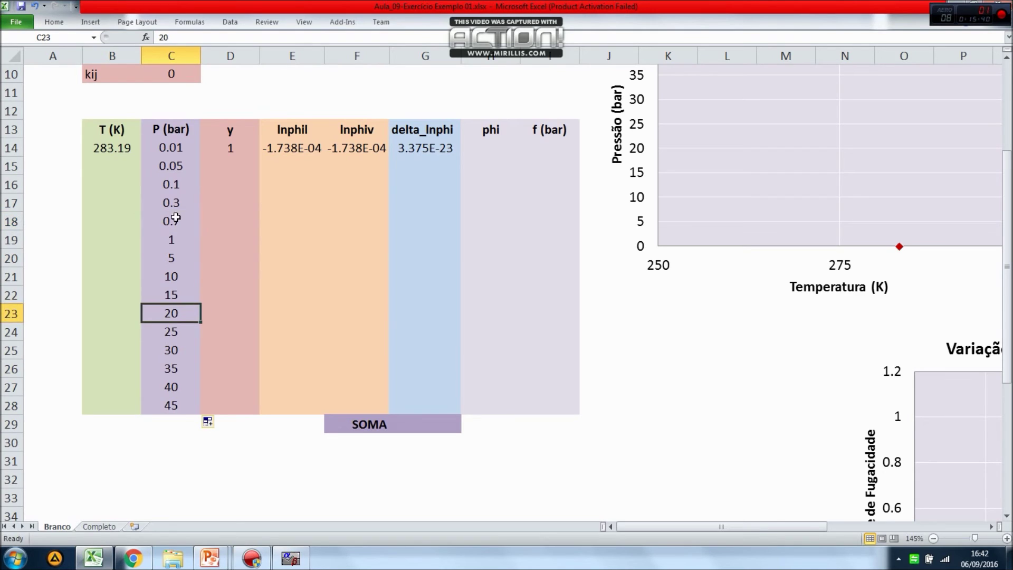
click(111, 161)
drag(111, 161, 102, 407)
click(117, 149)
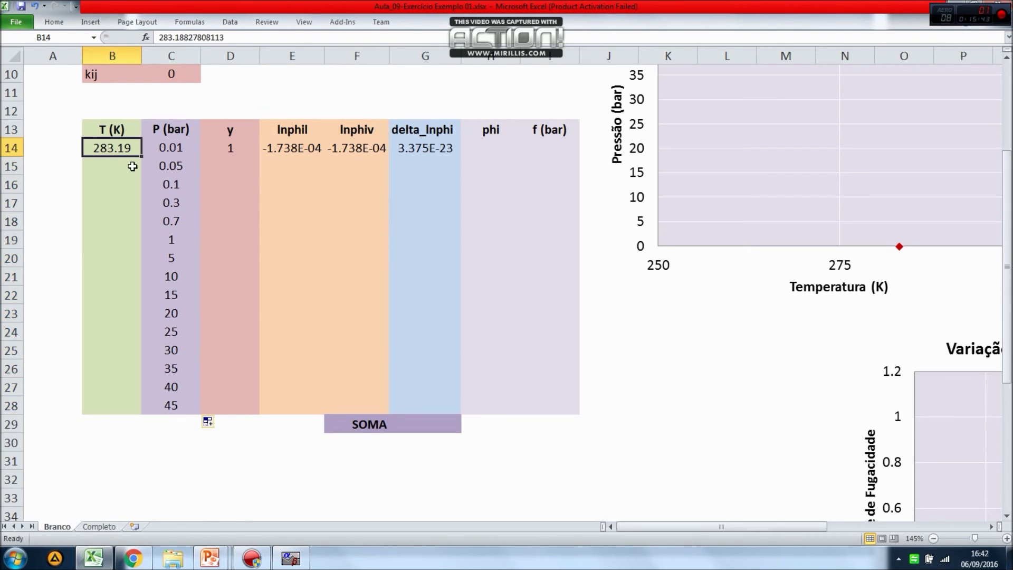
click(240, 148)
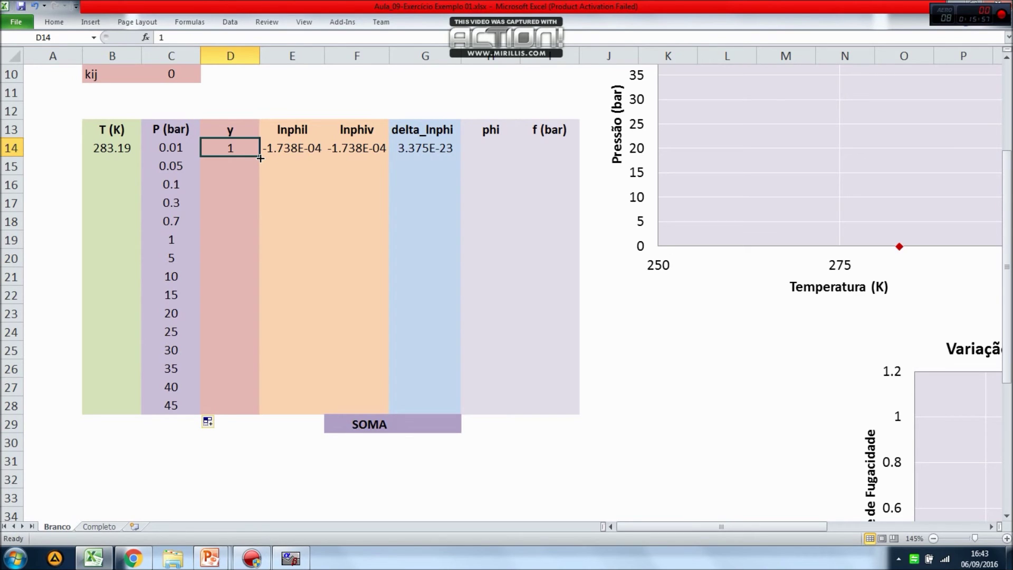
double_click(260, 158)
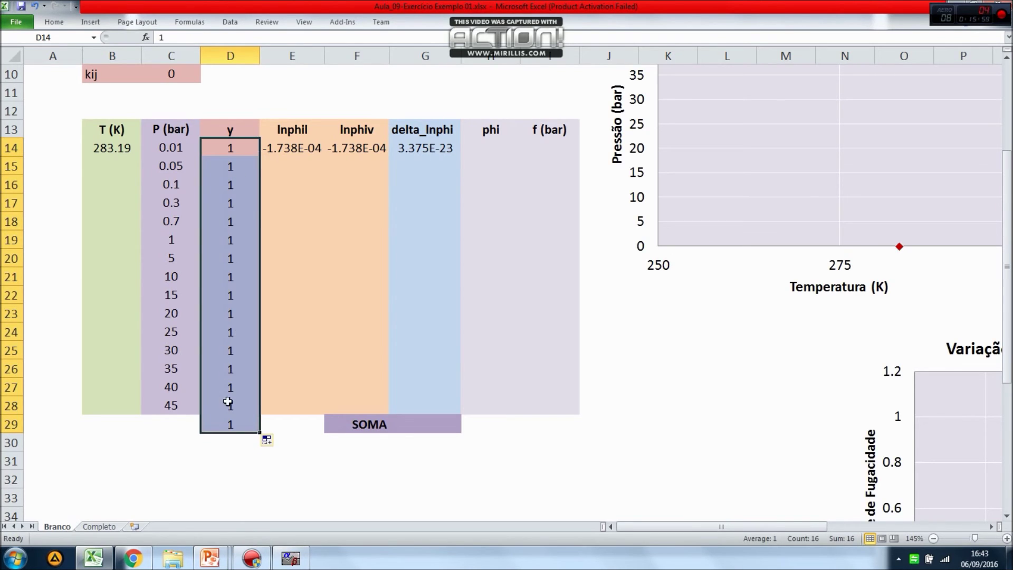
click(234, 427)
key(ctrl+z)
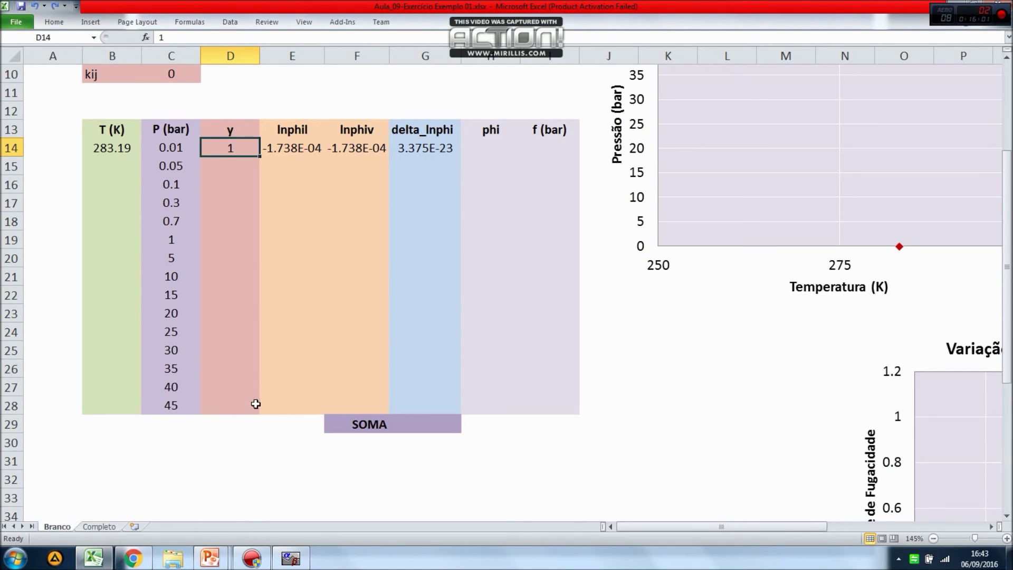
Copy the y value 1 from D14 down to D28, the last row with a pressure
drag(260, 157, 238, 406)
click(417, 333)
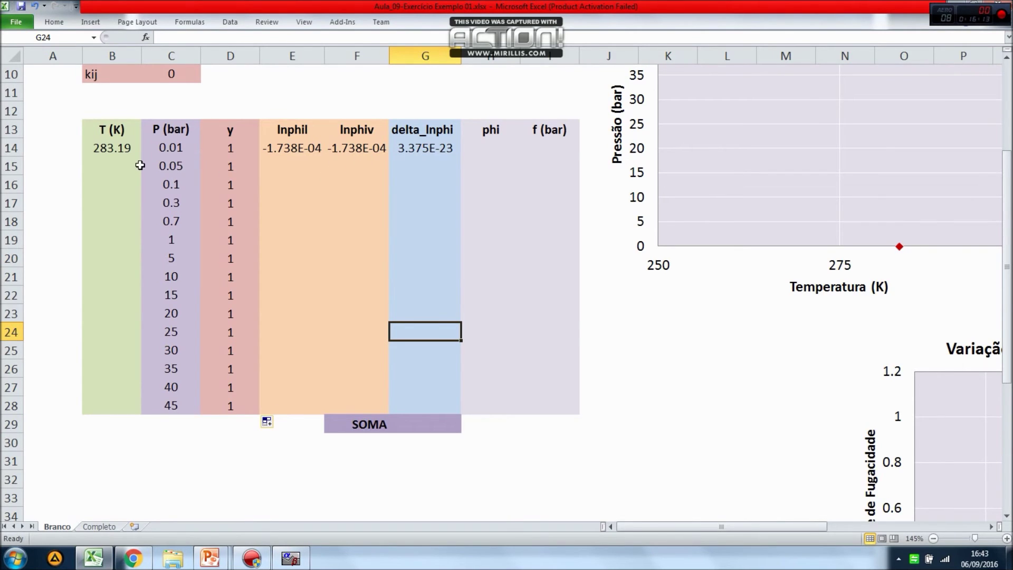
Enter the temperature estimate 293.19 K in B15 and extend the series from B14:B15 down to B28
click(169, 166)
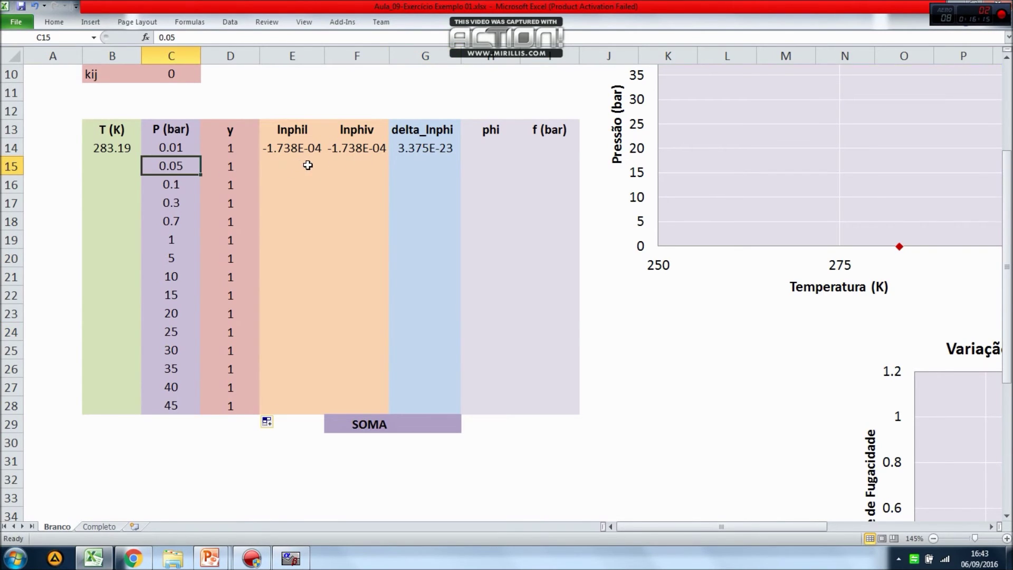
scroll(307, 166, up, 3)
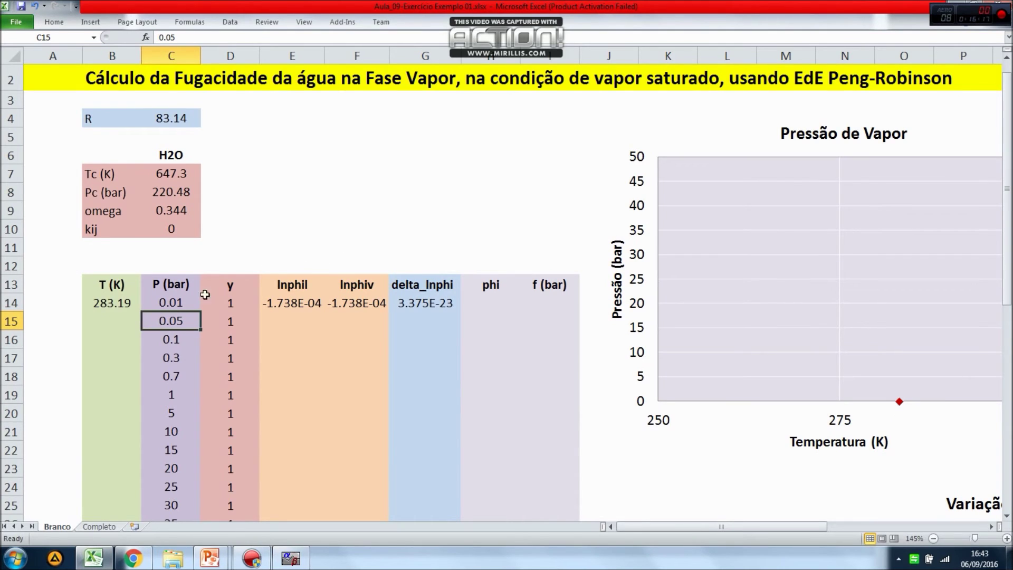
click(131, 323)
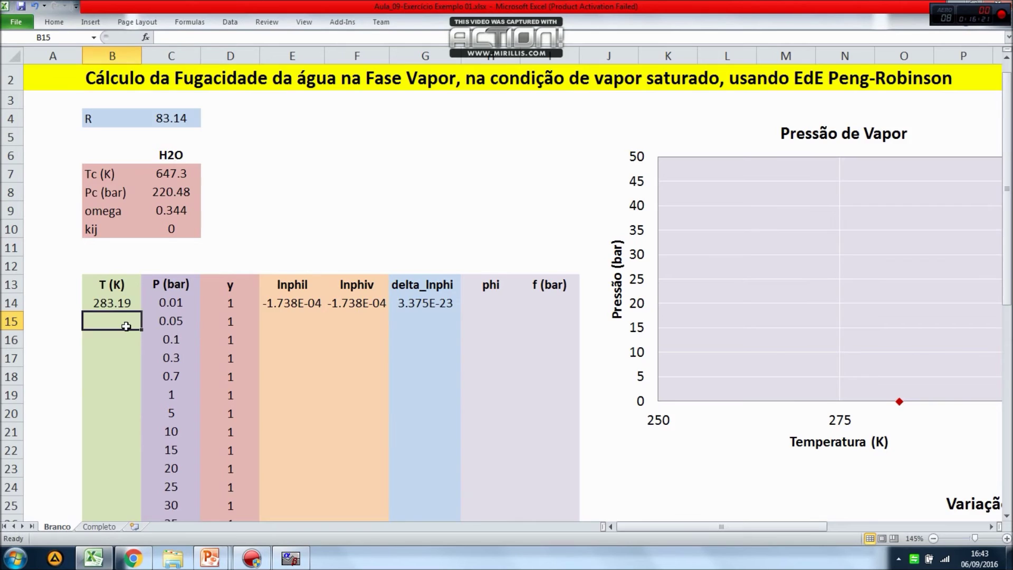
scroll(127, 325, down, 3)
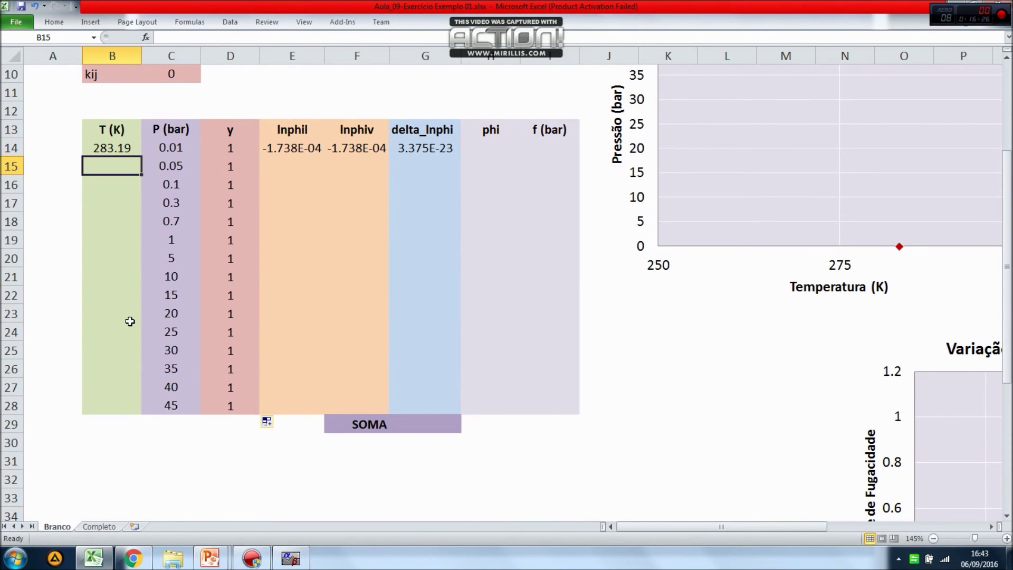
text(29)
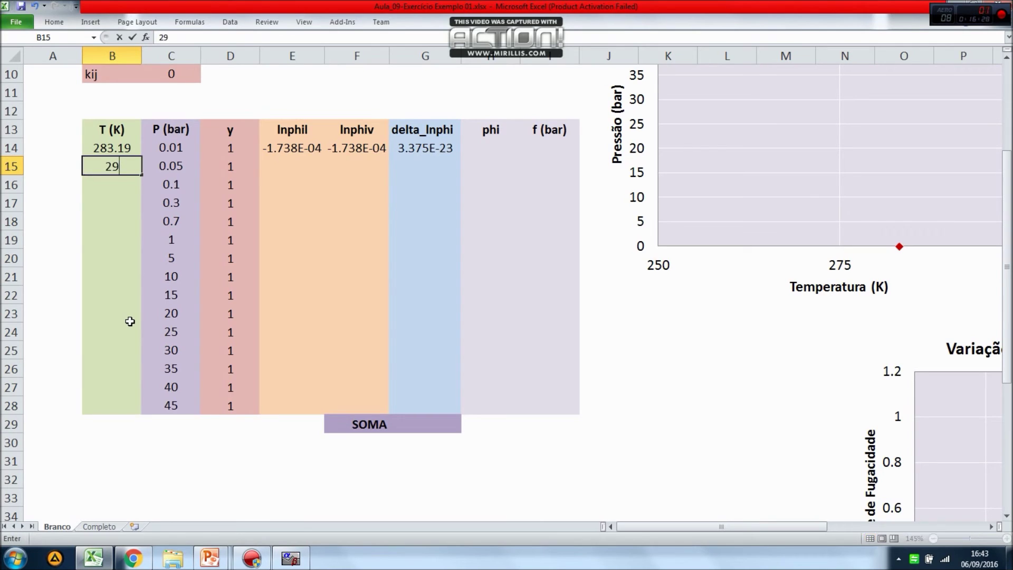
text(3.19)
key(Return)
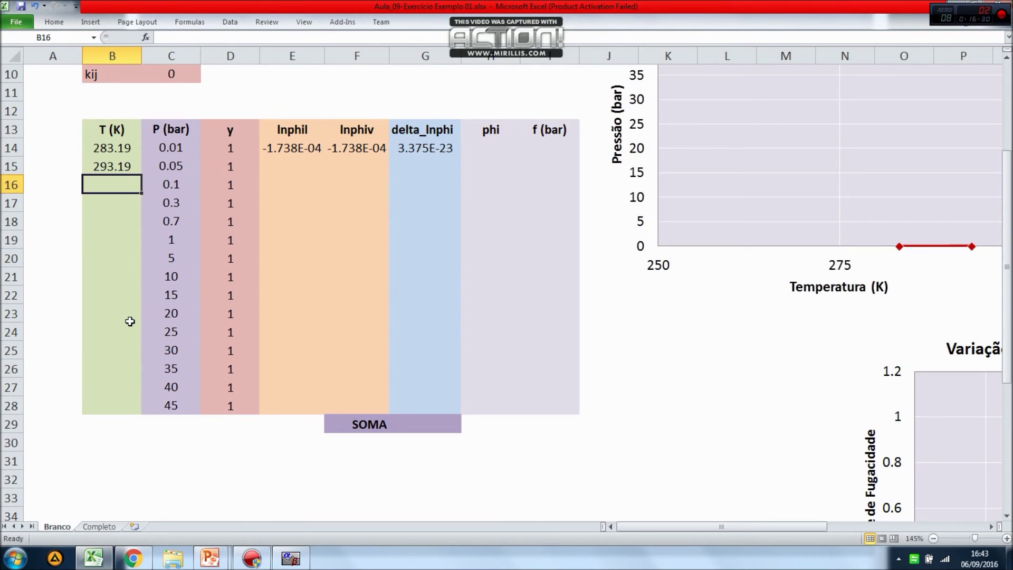
click(124, 149)
drag(124, 148, 119, 410)
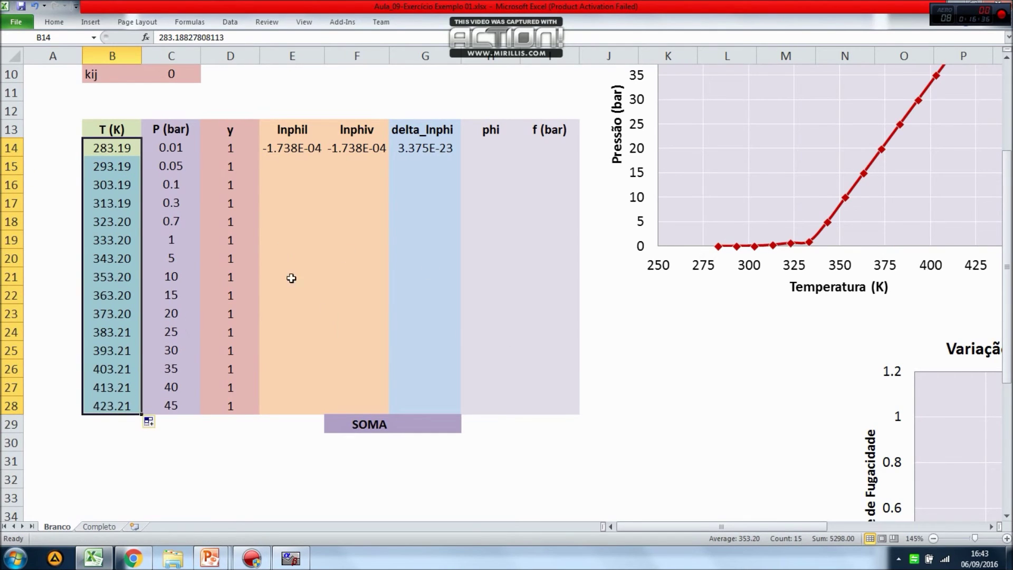
click(345, 80)
Copy the lnphil and lnphiv formulas from E14:F14 down to row 28, and autofit the width of column E
drag(273, 148, 347, 160)
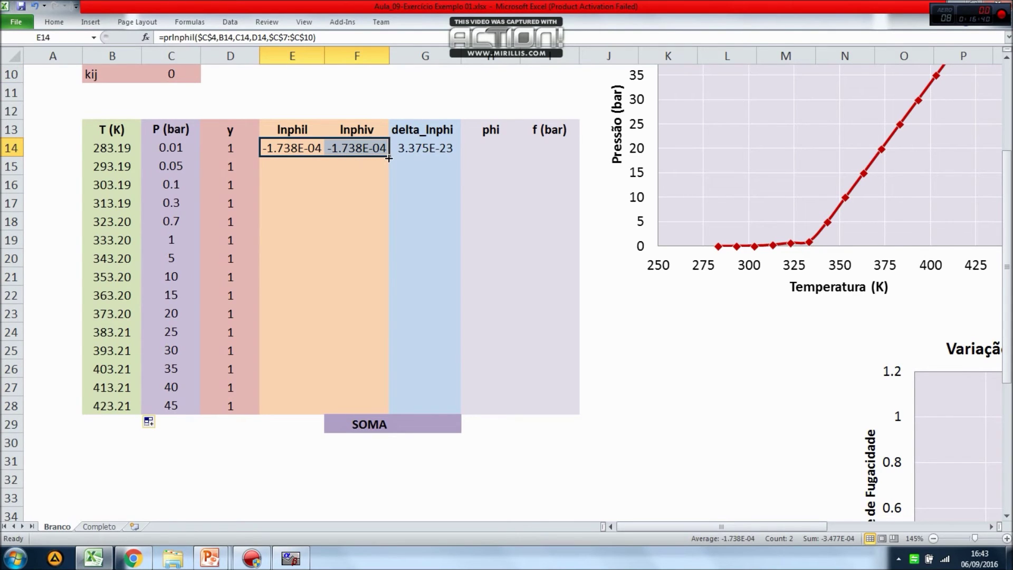
drag(391, 158, 369, 406)
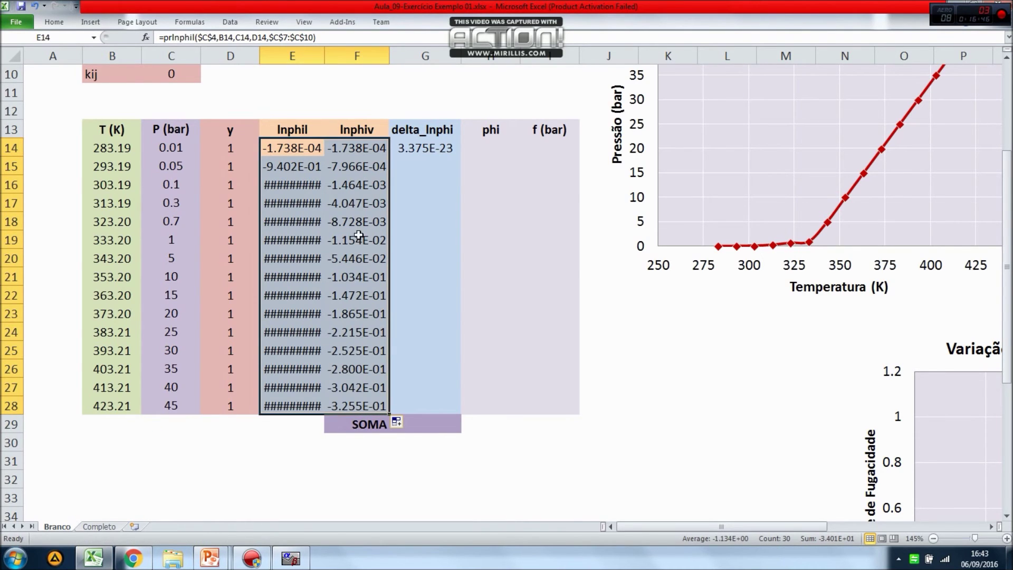
double_click(324, 57)
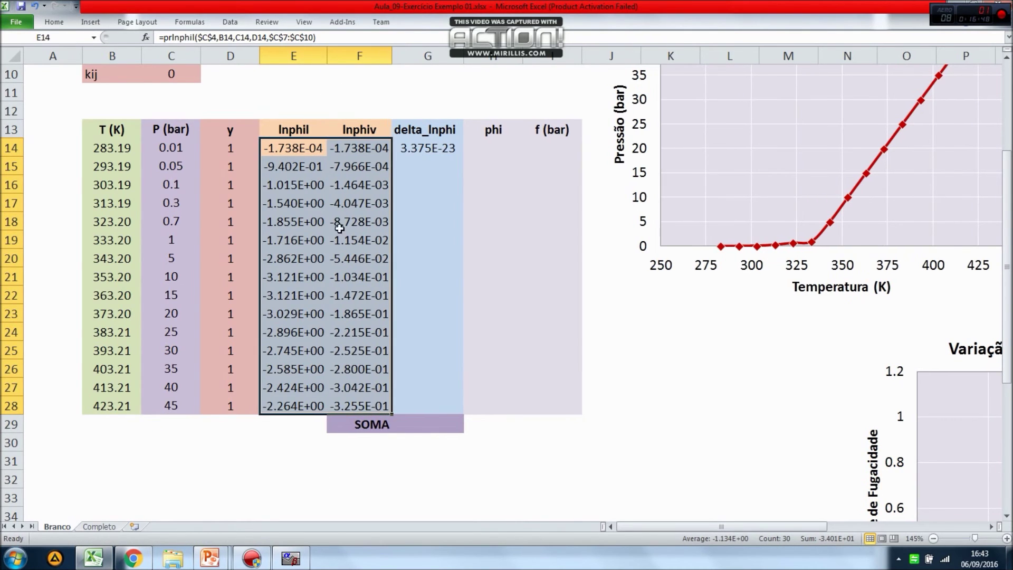
click(331, 257)
Check the temperature, pressure, y, lnphil and lnphiv values in the last rows of the table, especially row 28
click(102, 374)
click(160, 366)
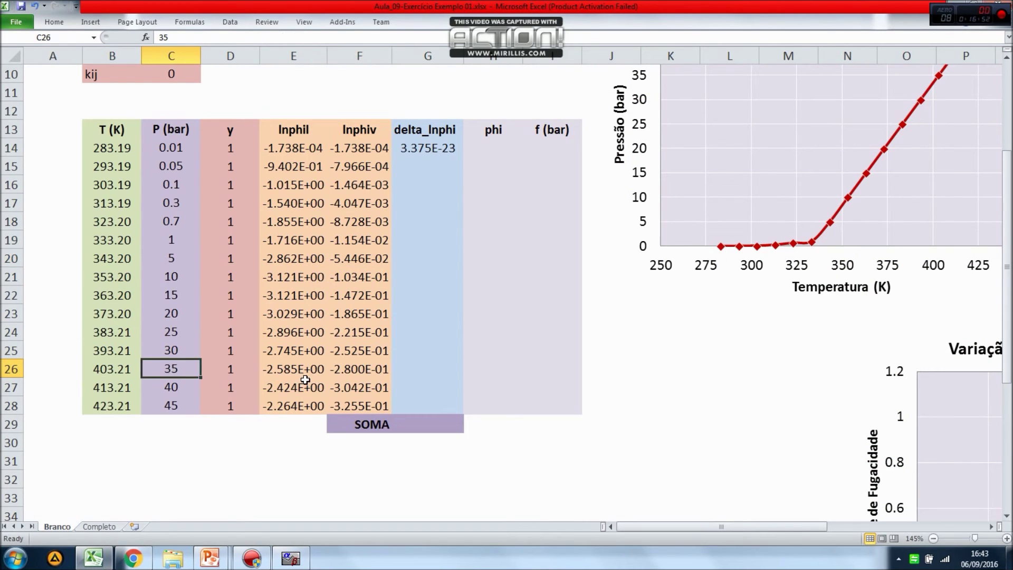
click(298, 404)
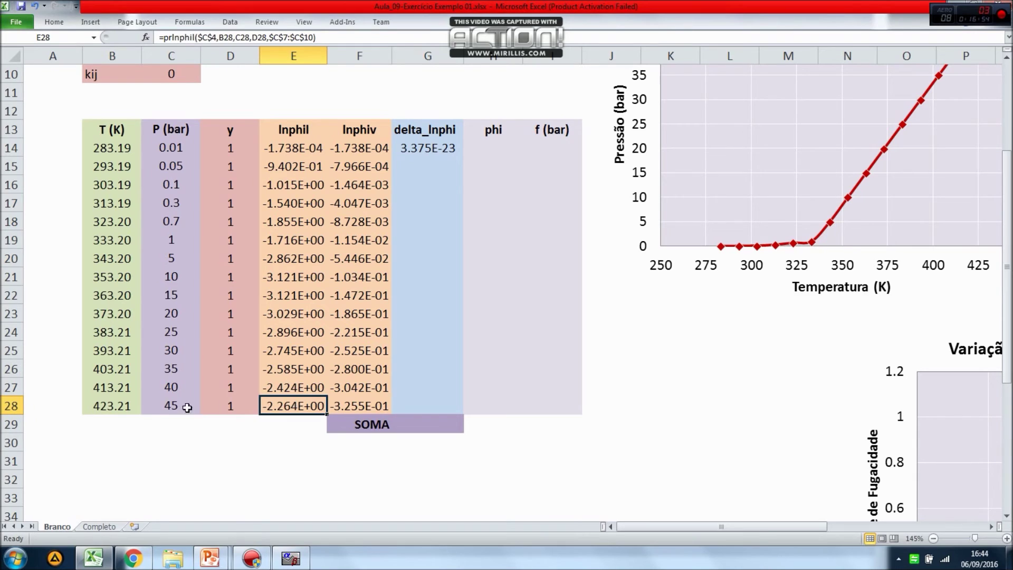
click(119, 405)
drag(113, 404, 371, 407)
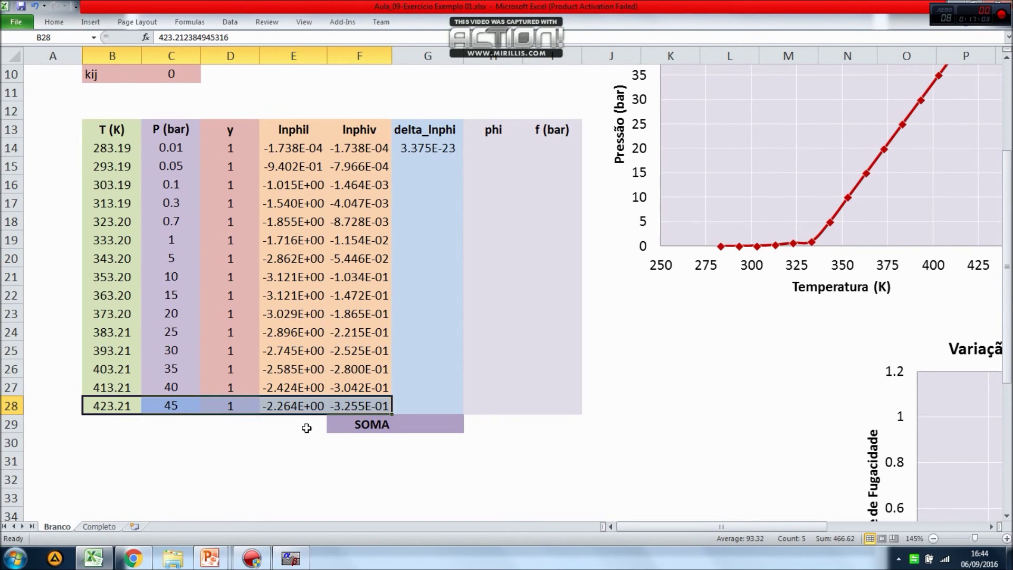
Copy the delta_lnphi formula from G14 down to G28
click(435, 150)
drag(464, 157, 445, 410)
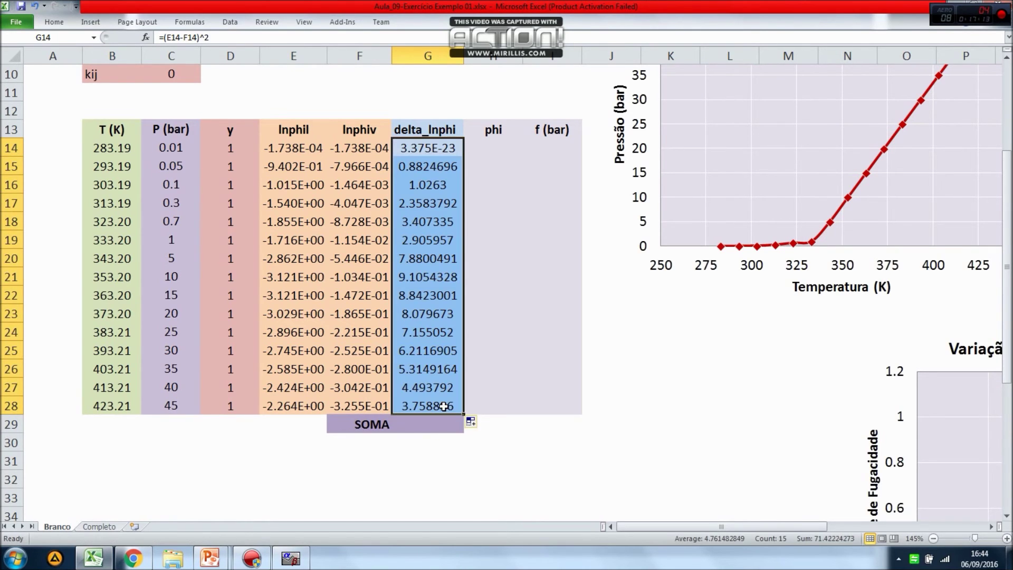
click(486, 338)
Enter the formula =sum(G14:G28) in the SOMA cell G29 to total the delta_lnphi values
click(432, 420)
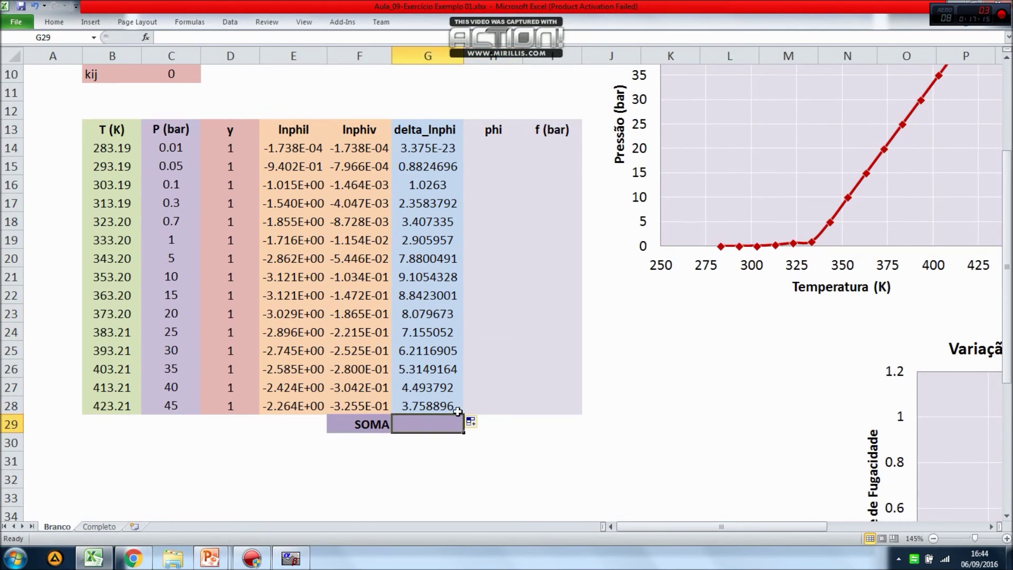
text(=sm()
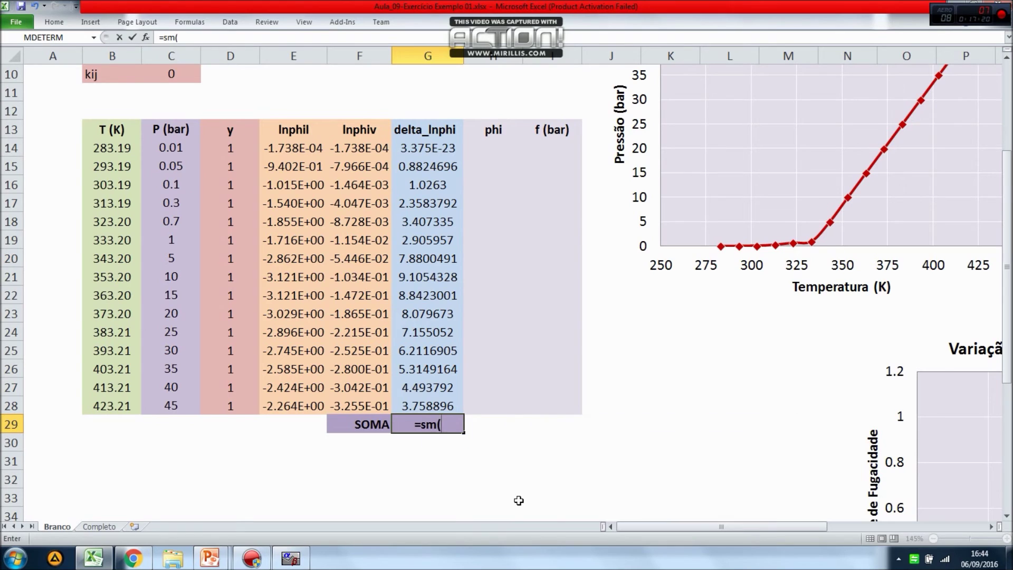
key(BackSpace)
text(u)
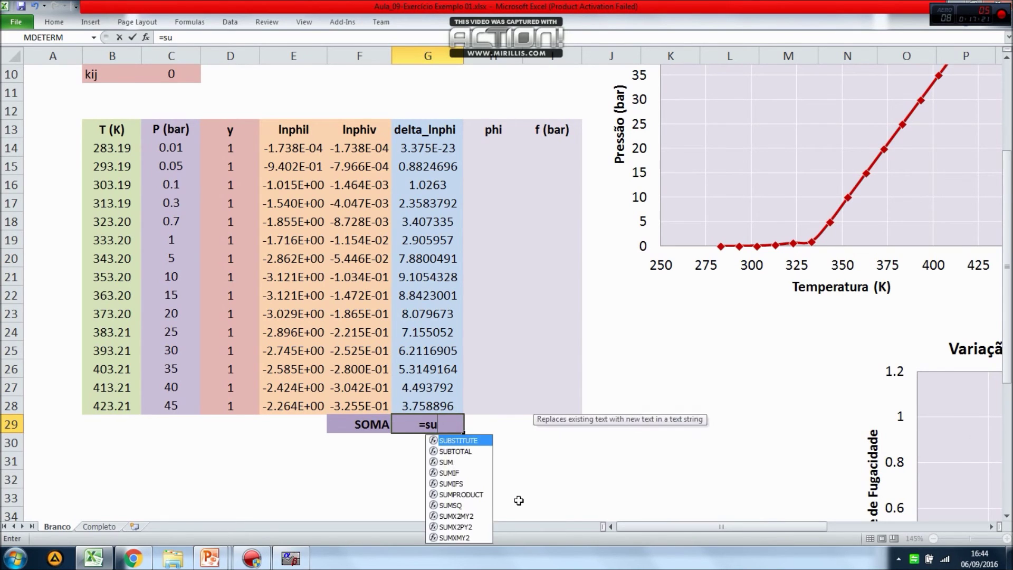
text(m()
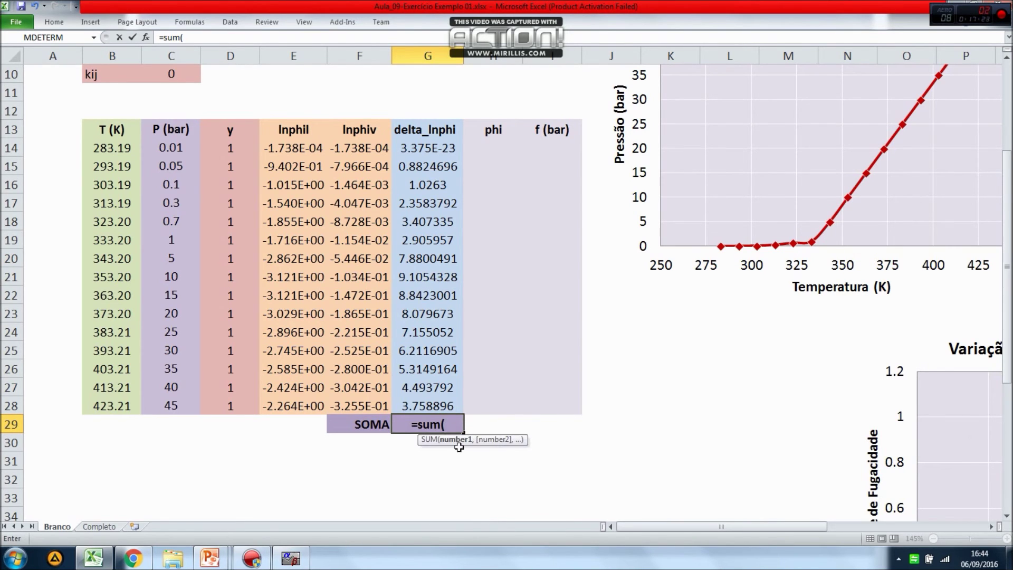
drag(448, 149, 431, 400)
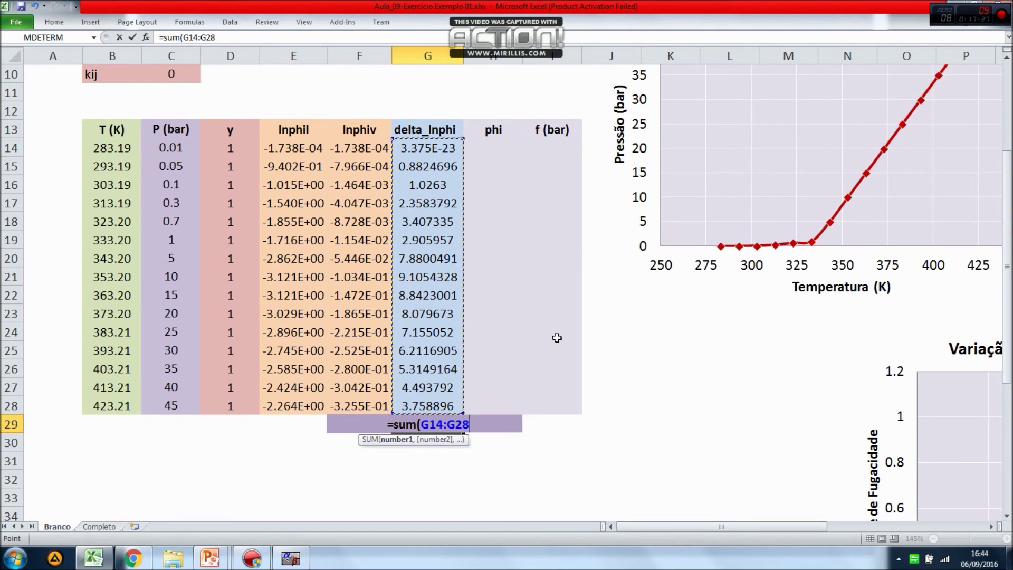
text())
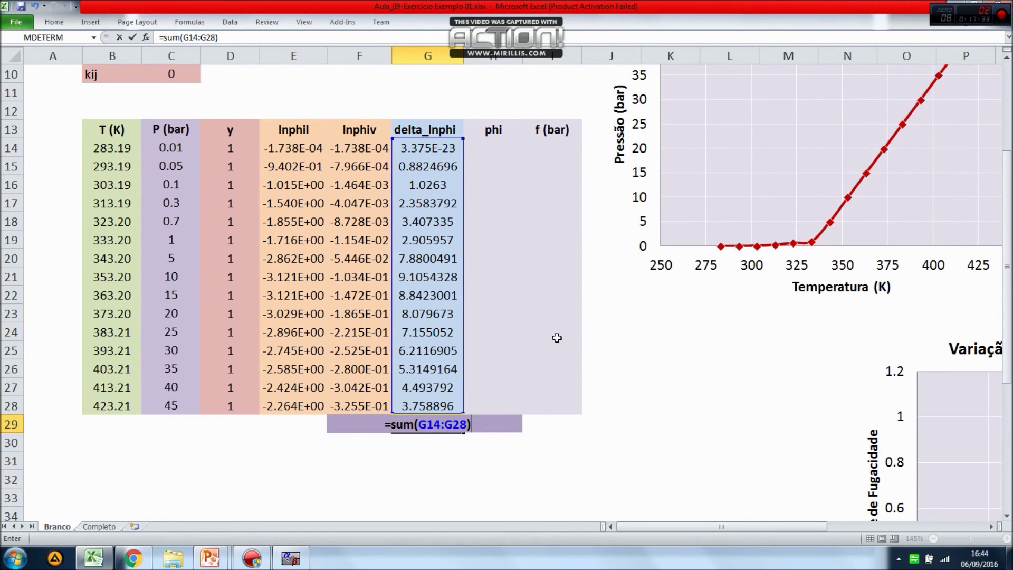
key(Return)
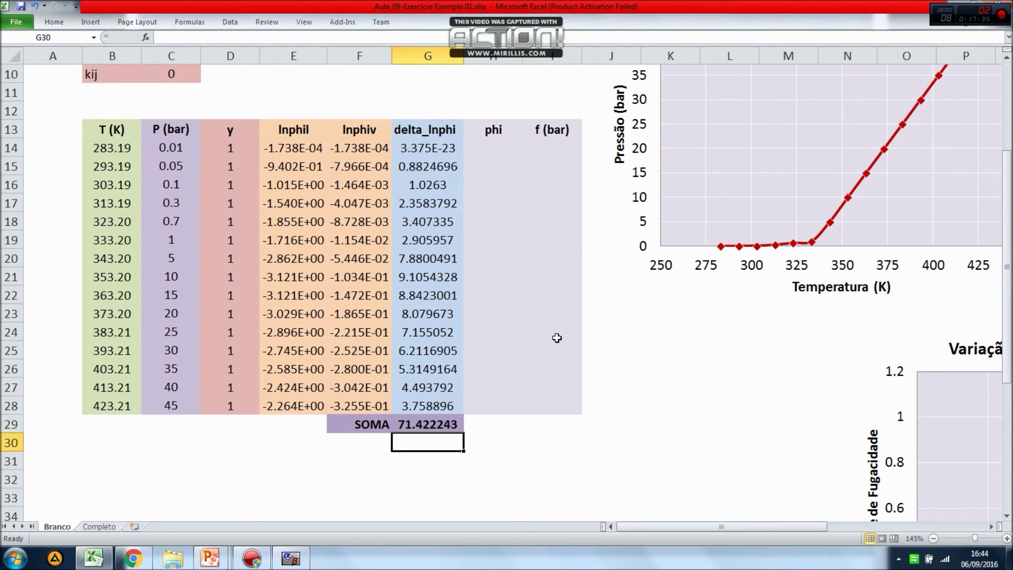
Open Solver and set it to minimise the SOMA cell G29 as the objective
click(453, 424)
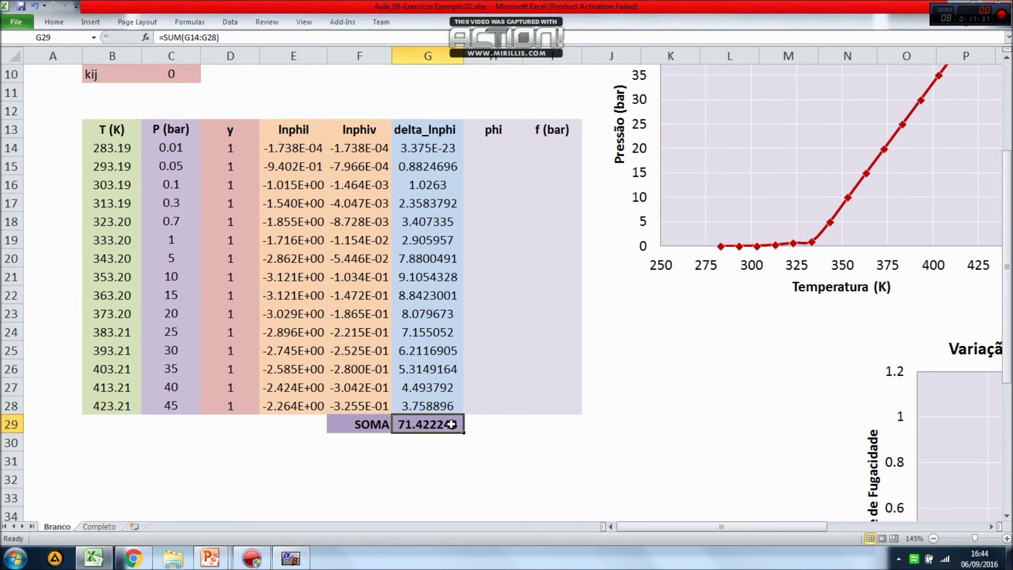
click(230, 23)
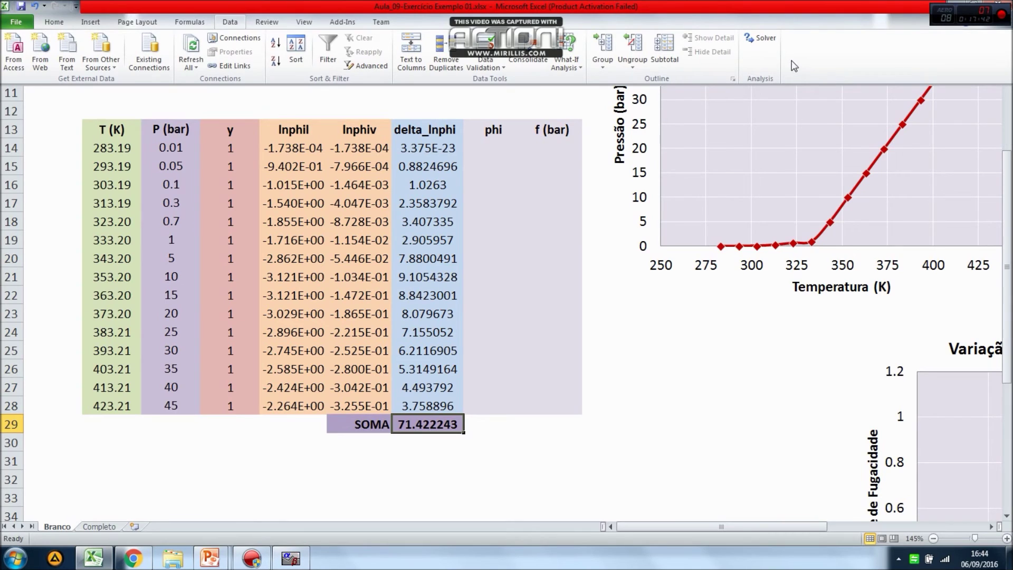
click(760, 38)
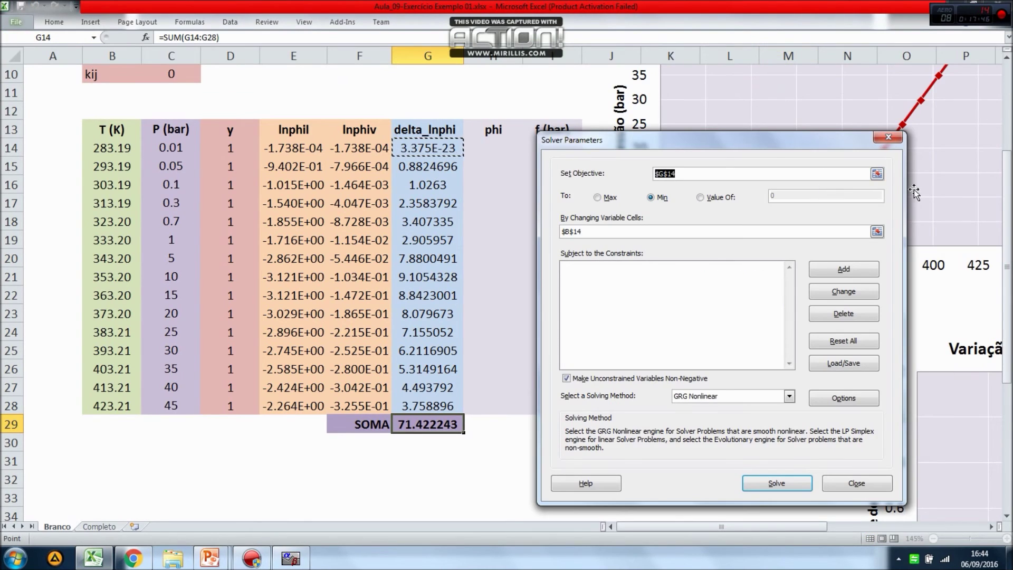
click(878, 175)
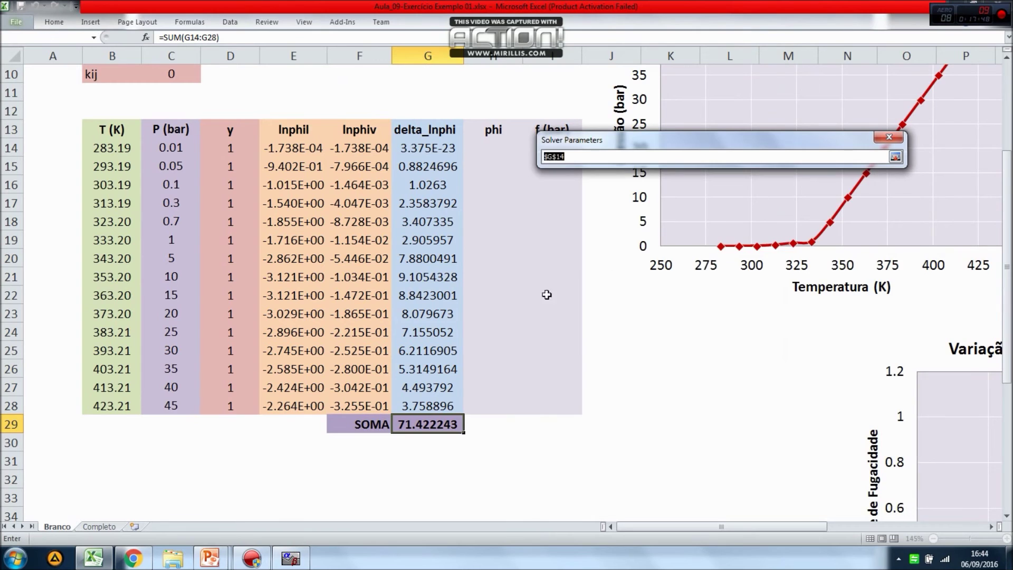
click(422, 425)
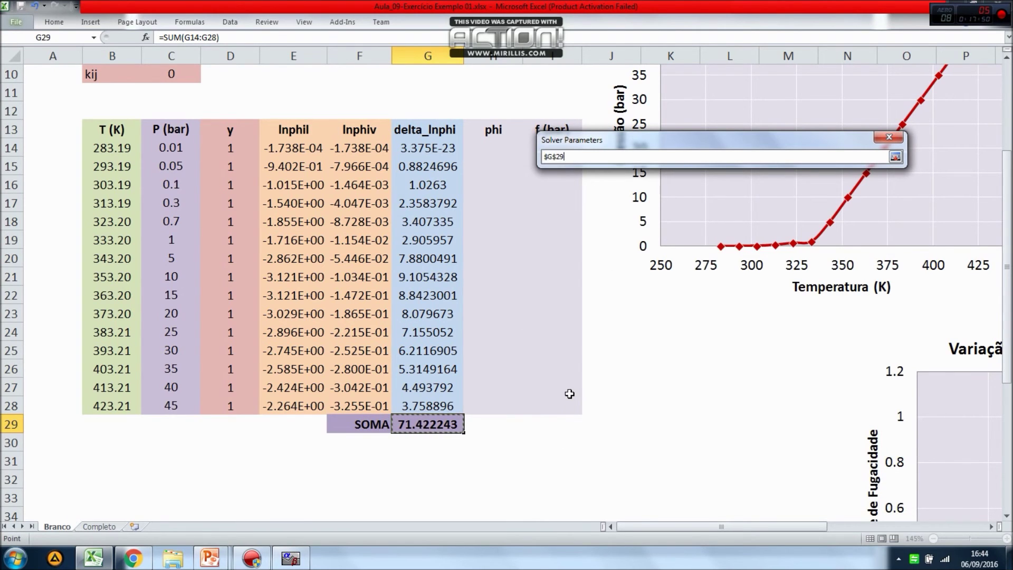
key(Return)
click(663, 198)
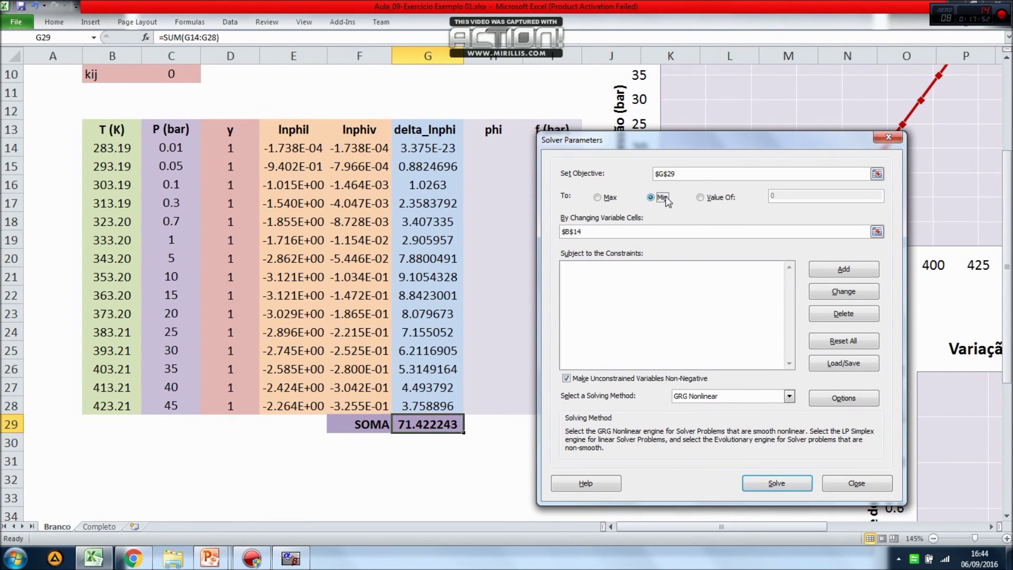
Set the temperatures in B14:B28 as Solver's variable cells, solve with GRG Nonlinear, and keep the Solver solution
click(877, 232)
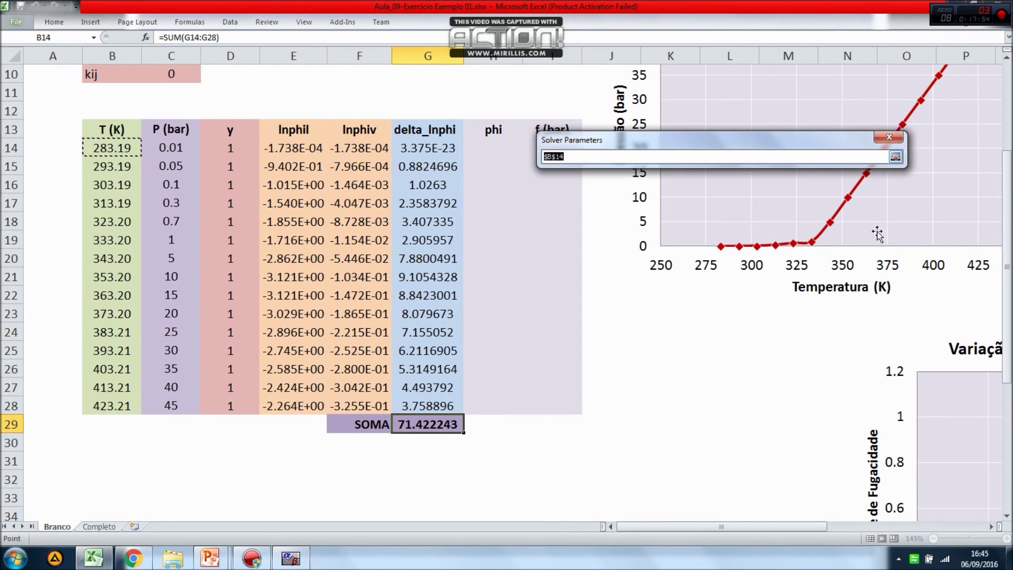
click(124, 149)
drag(124, 148, 124, 409)
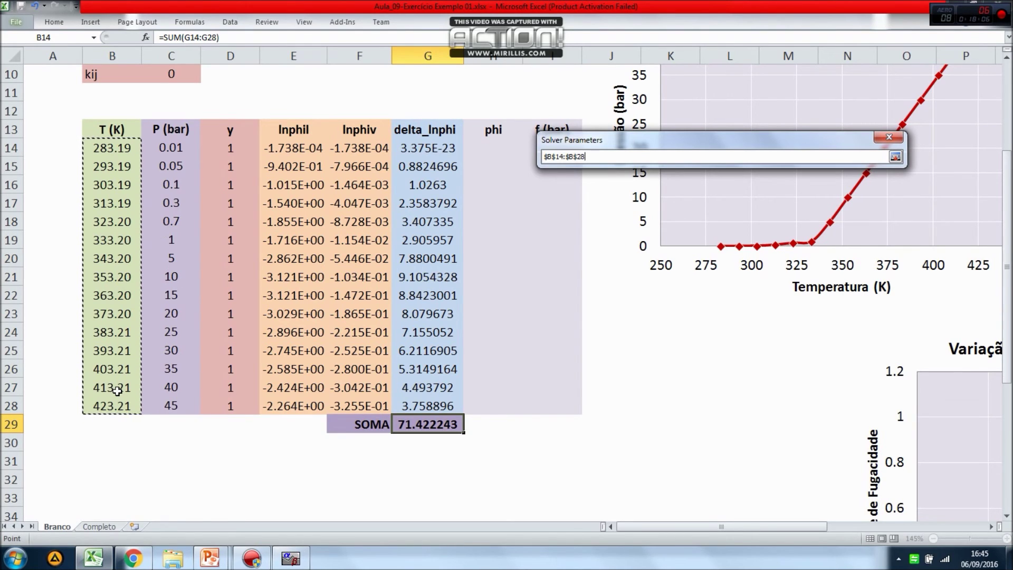
key(Return)
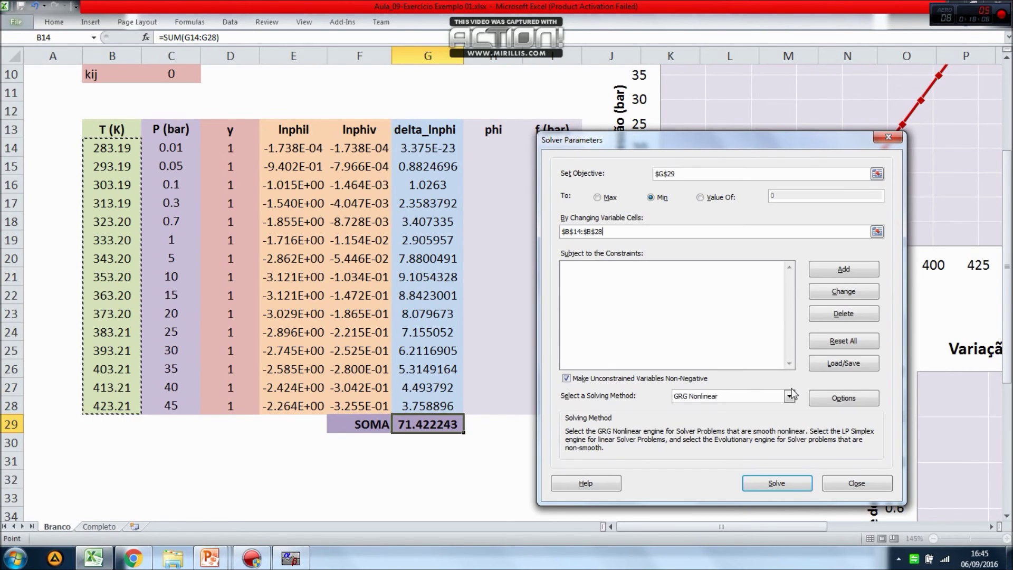
click(790, 485)
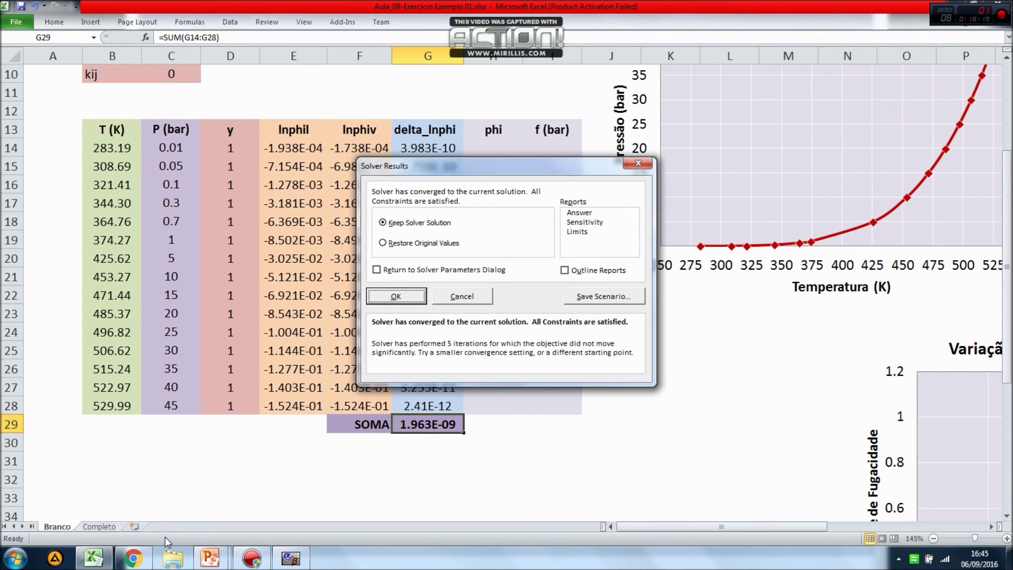
click(406, 299)
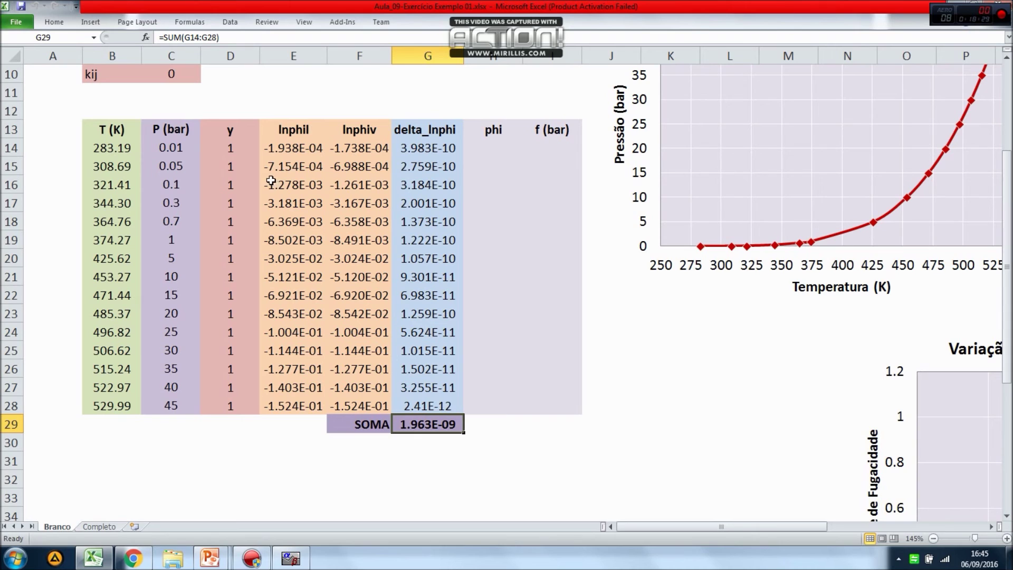
Compare the solved lnphil and lnphiv values in the lower rows and check the delta_lnphi values in G14:G28
click(305, 371)
click(346, 368)
click(292, 387)
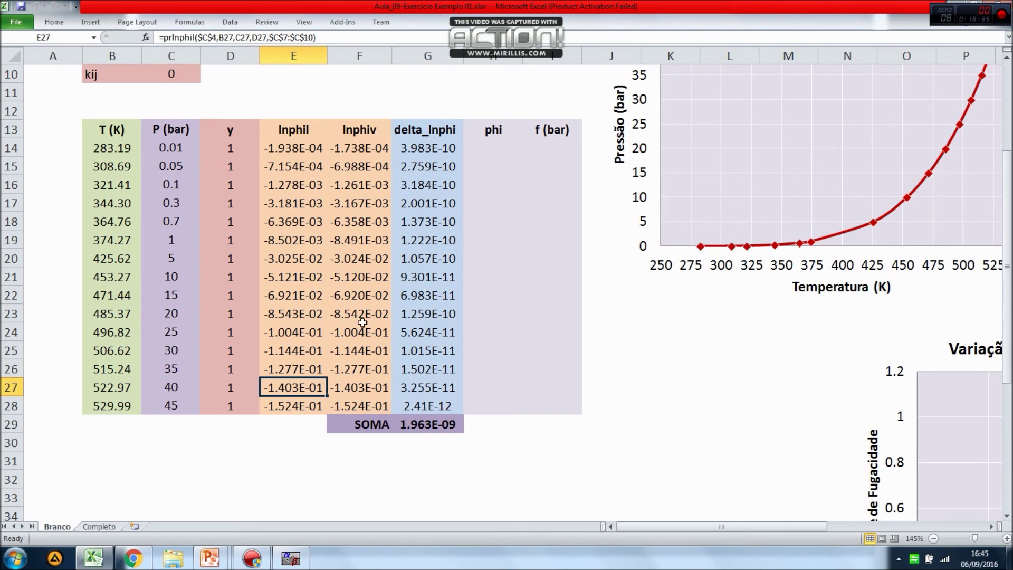
drag(454, 147, 449, 406)
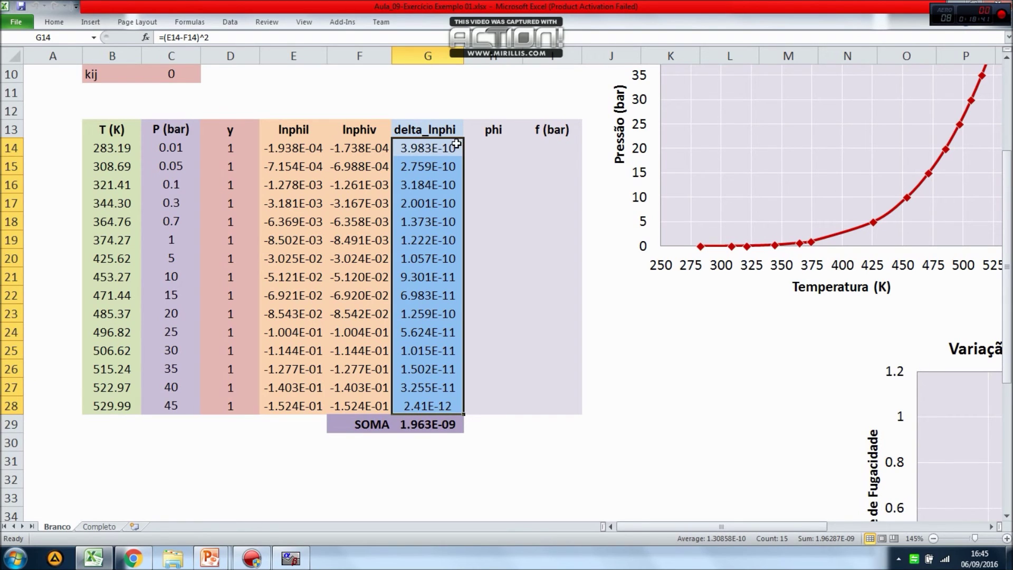
click(528, 379)
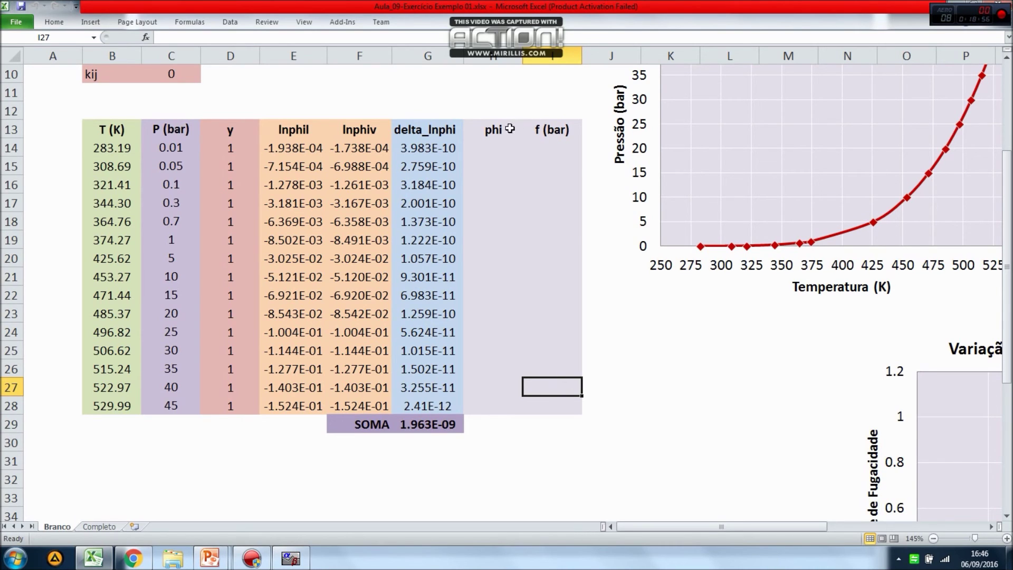
Calculate phi with the formula =exp(F14) in H14 and copy it down to H28
click(504, 147)
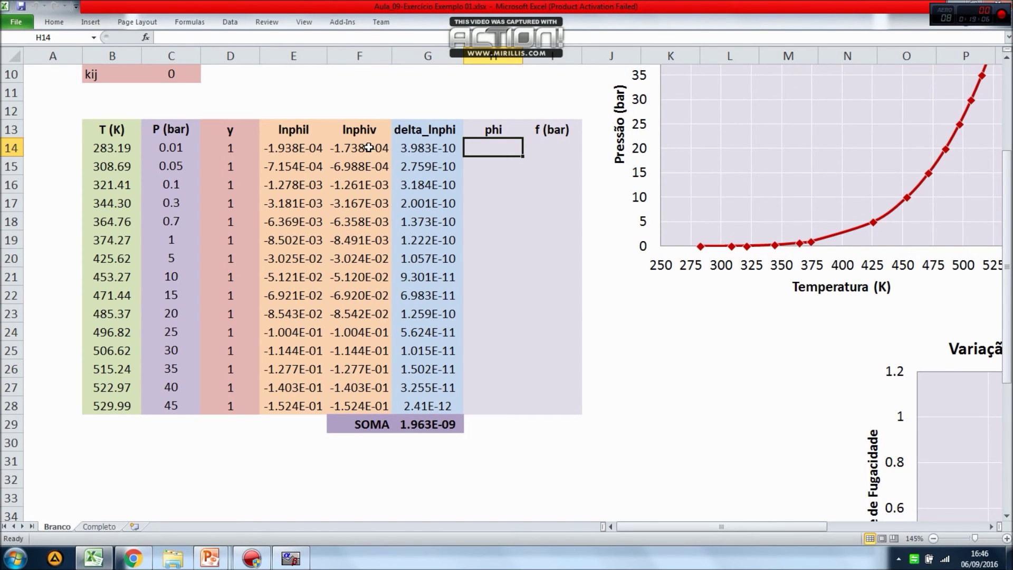
scroll(393, 154, up, 3)
drag(1008, 158, 999, 181)
drag(382, 278, 384, 346)
click(501, 274)
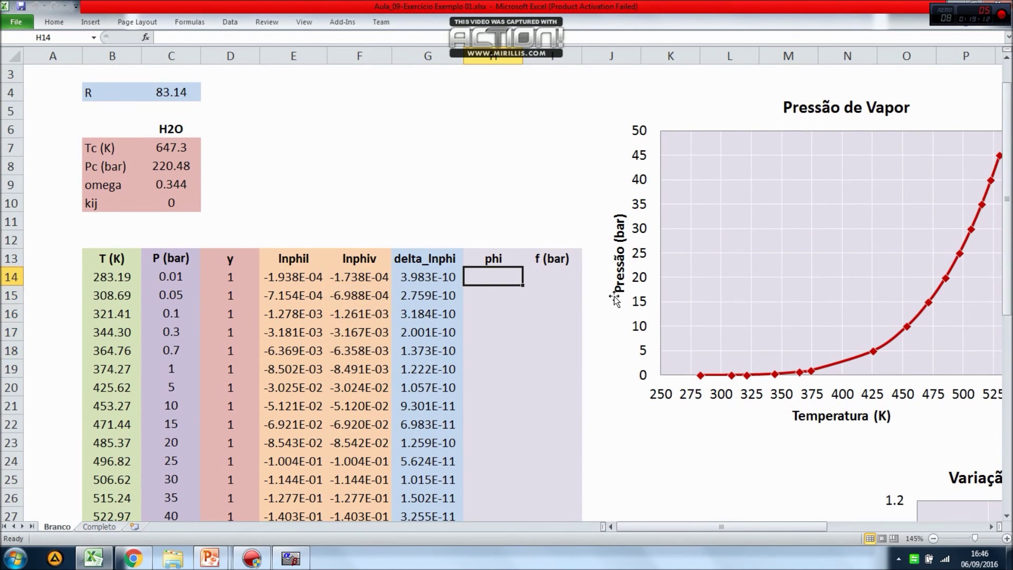
text(=e)
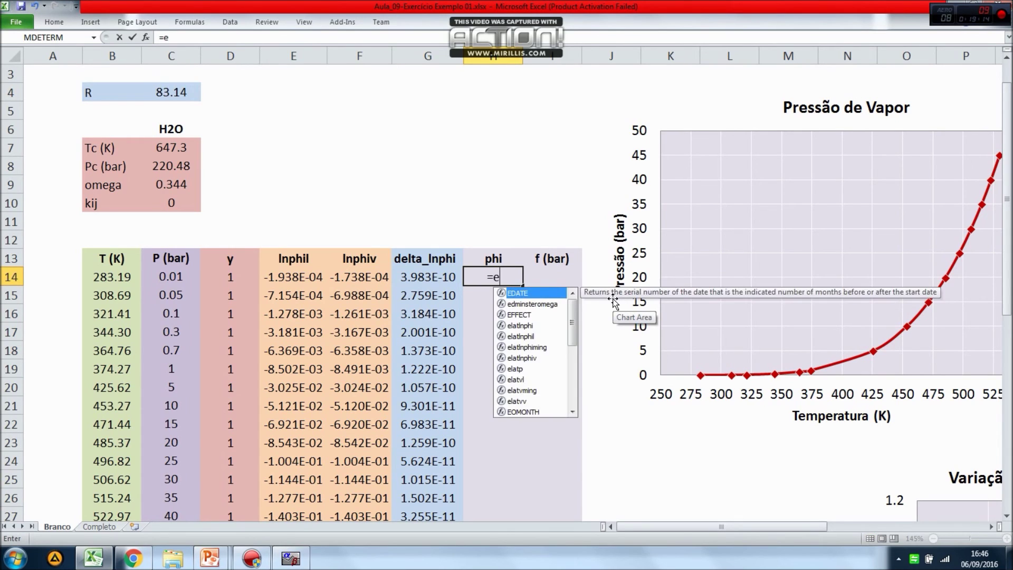
text(xp()
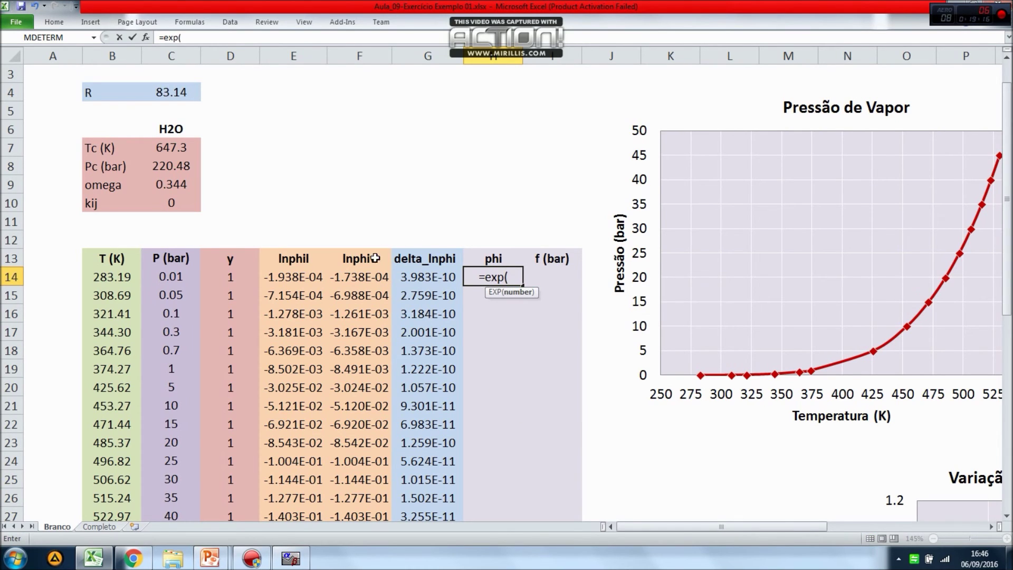
click(368, 275)
text())
key(Return)
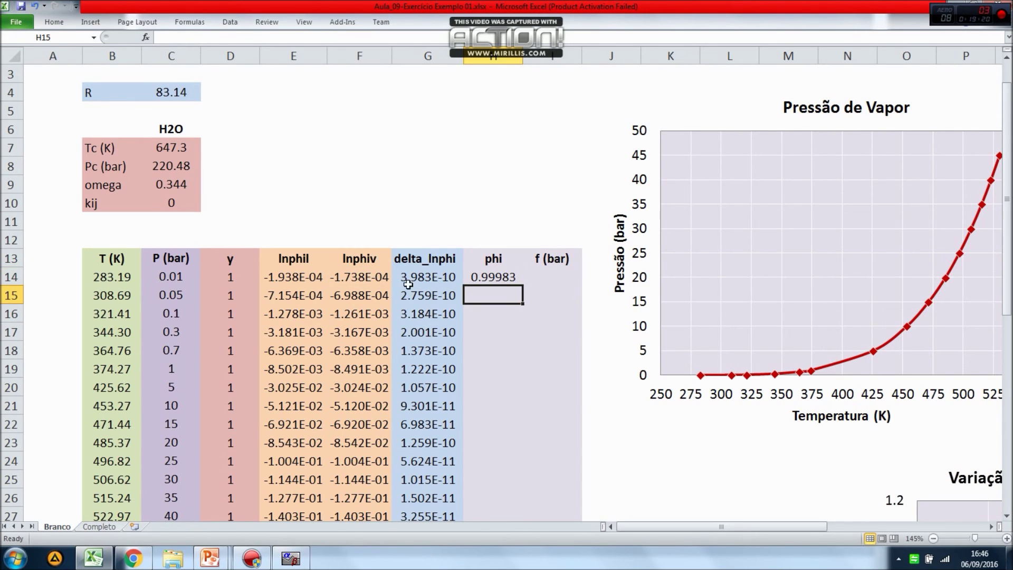
click(508, 278)
double_click(522, 285)
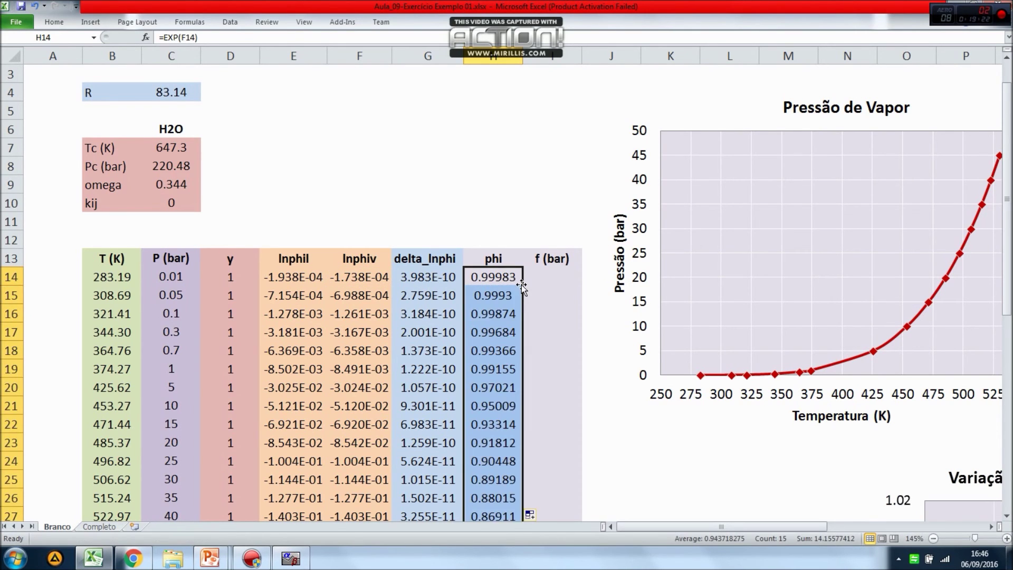
Calculate the fugacity f (bar) with the formula =H14*C14 in I14 and copy it down to I28
scroll(519, 285, up, 1)
scroll(518, 285, down, 3)
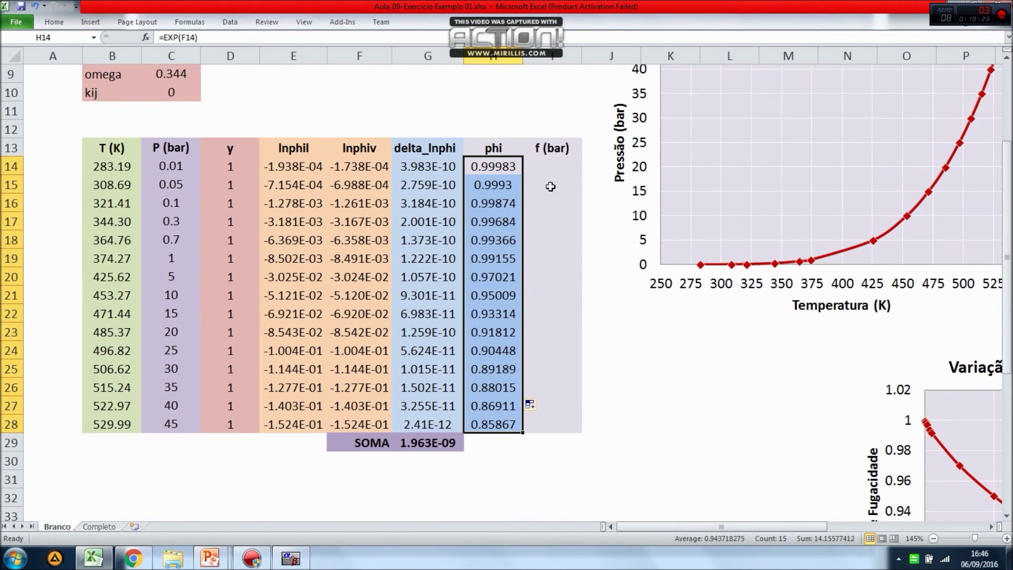
click(561, 162)
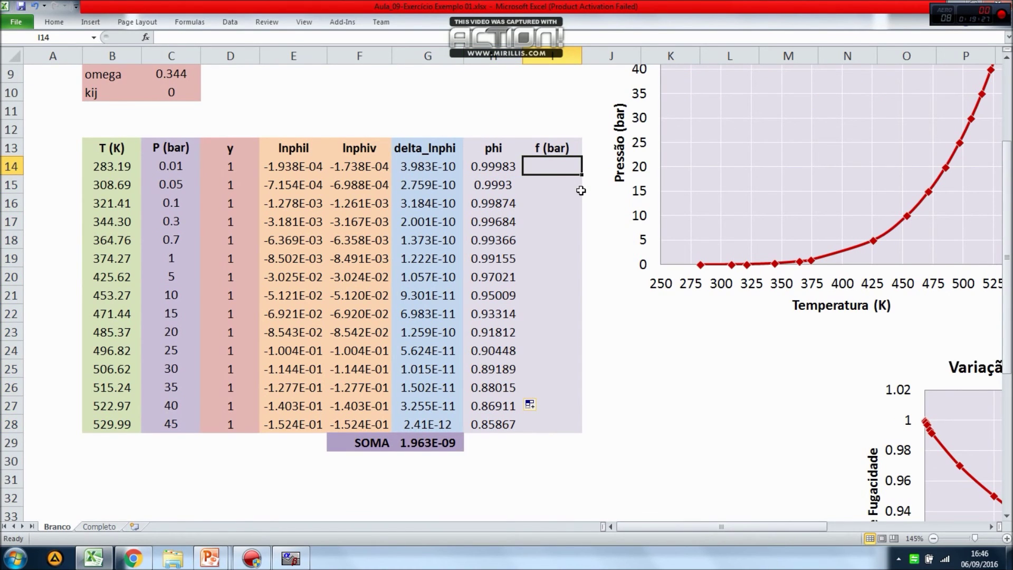
text(=)
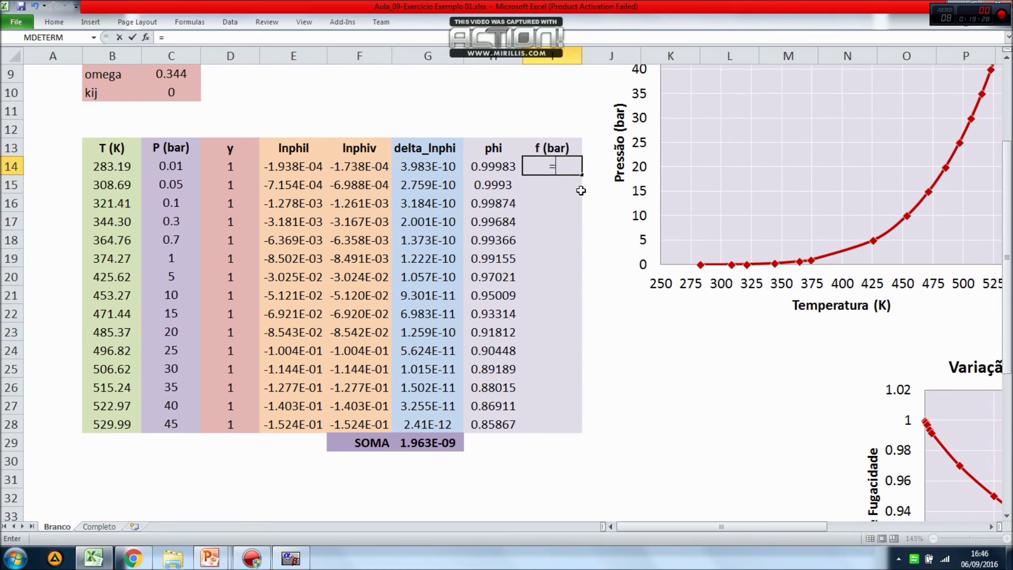
click(493, 166)
text(*)
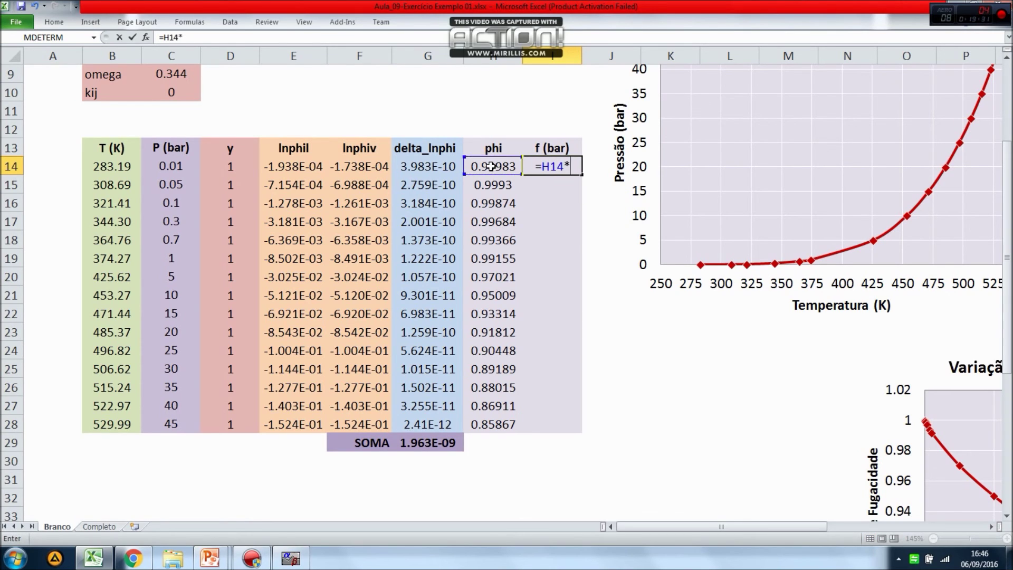
click(167, 167)
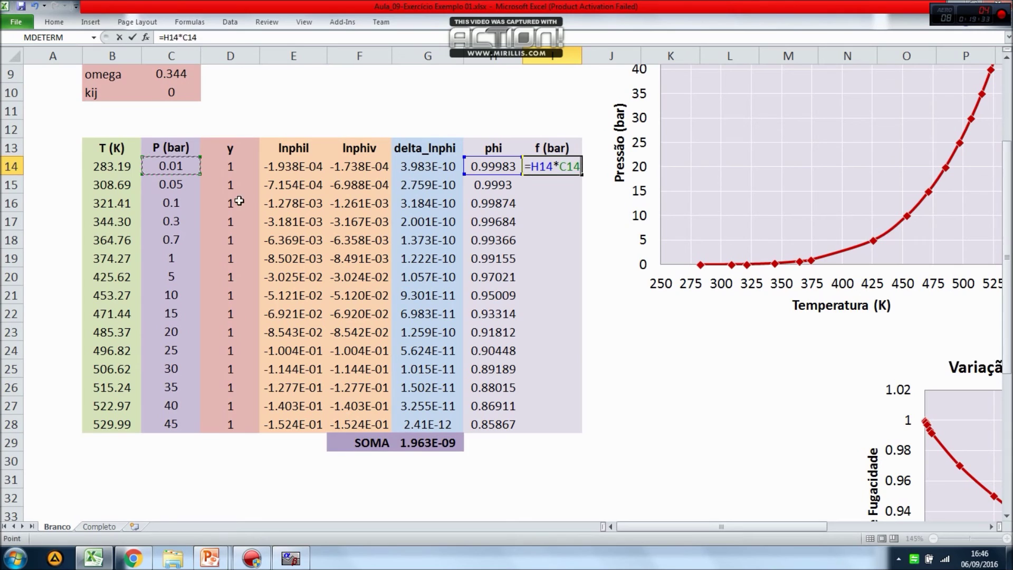
key(Return)
click(557, 166)
double_click(583, 174)
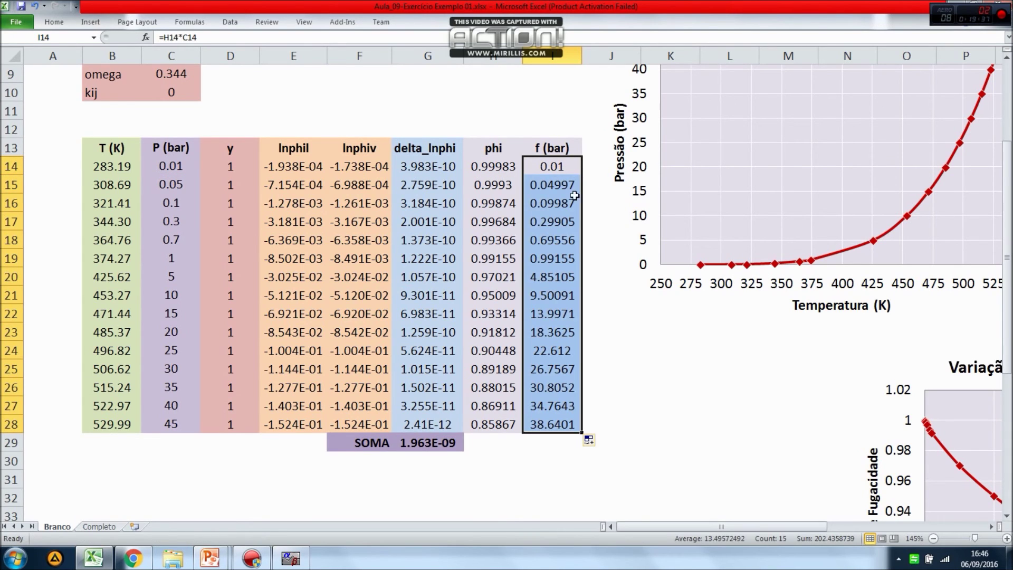
Examine the Pressão de Vapor, Variação da Fugacidade and Variação do Coeficiente de Fugacidade charts, including the points near 40 and 45 bar
click(653, 365)
scroll(648, 363, up, 3)
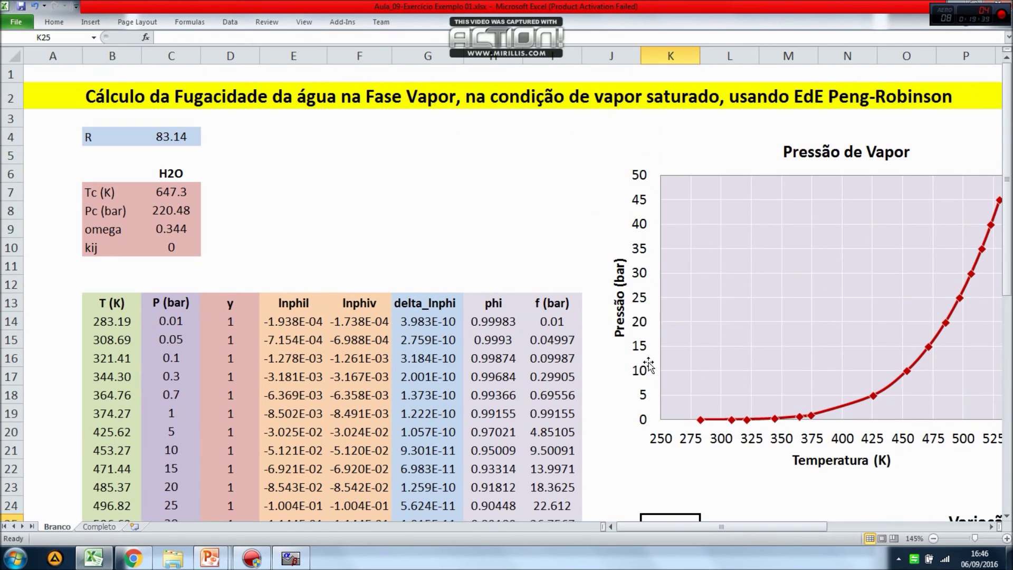
drag(659, 530, 735, 526)
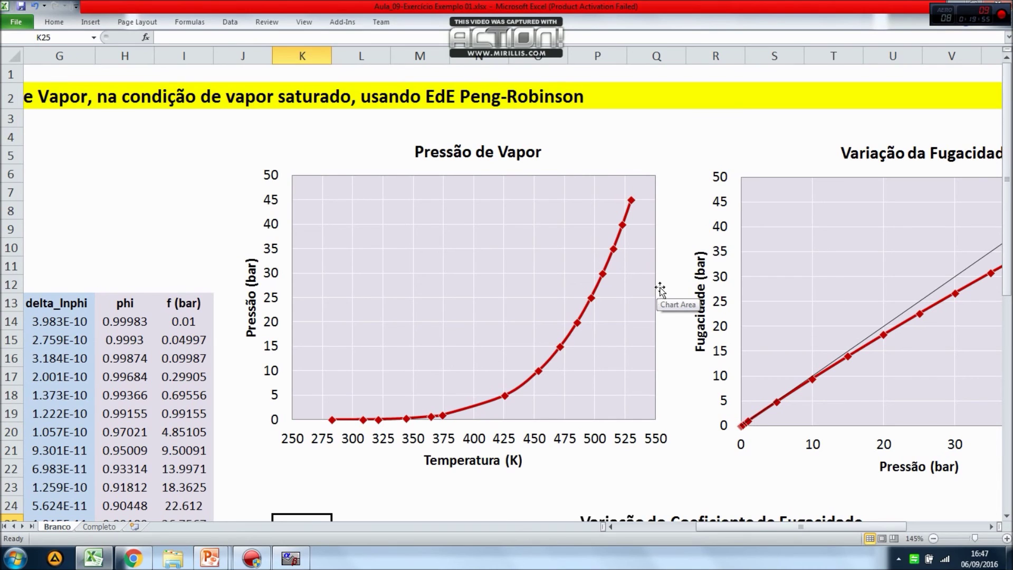
drag(831, 527, 892, 532)
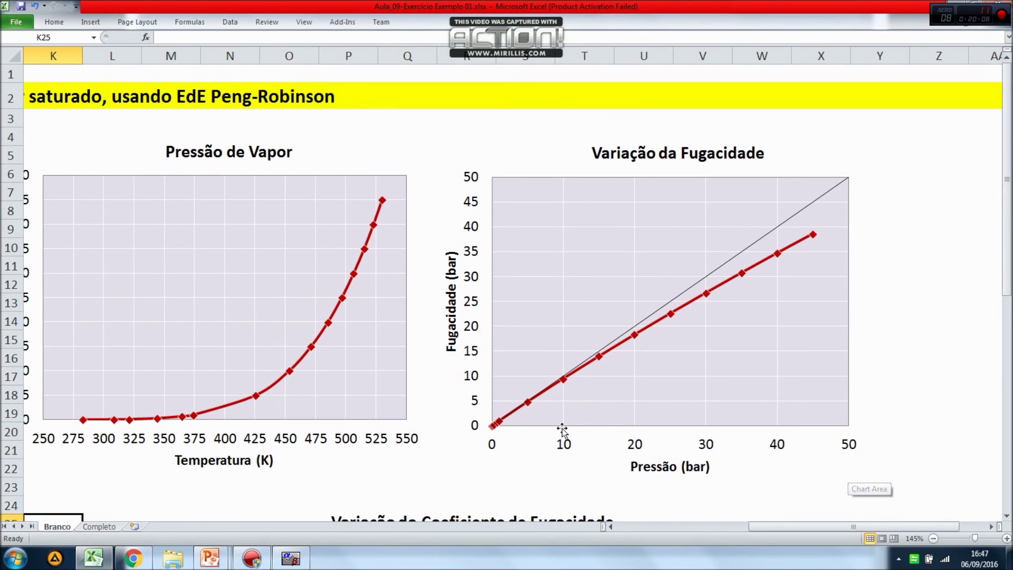
mouse_move(500, 427)
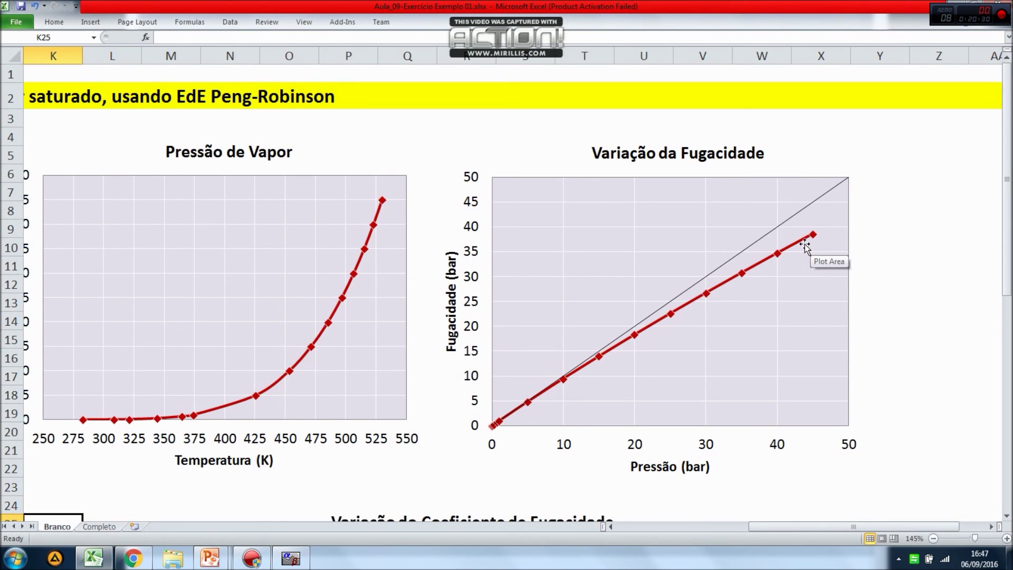
mouse_move(813, 235)
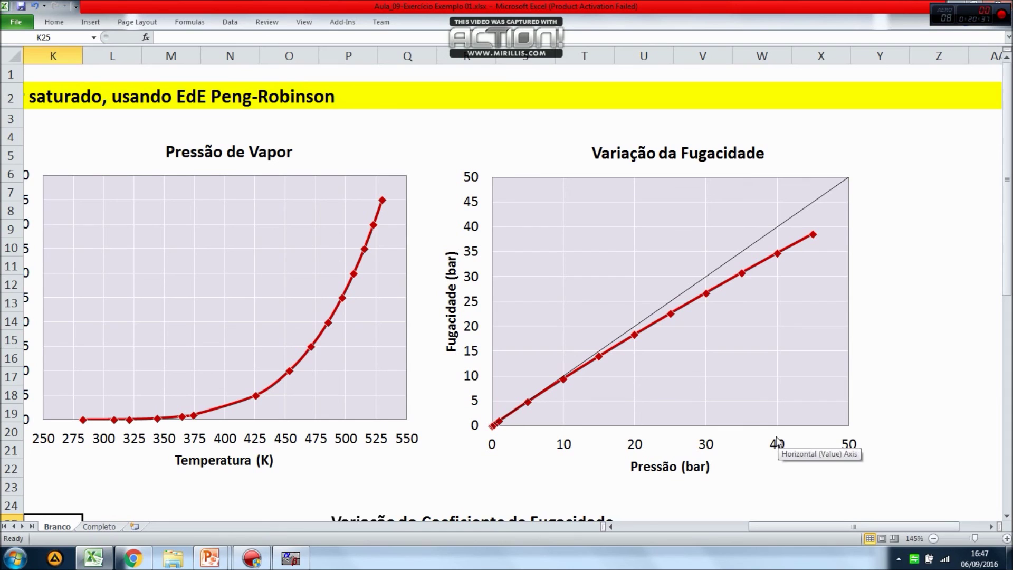
mouse_move(784, 261)
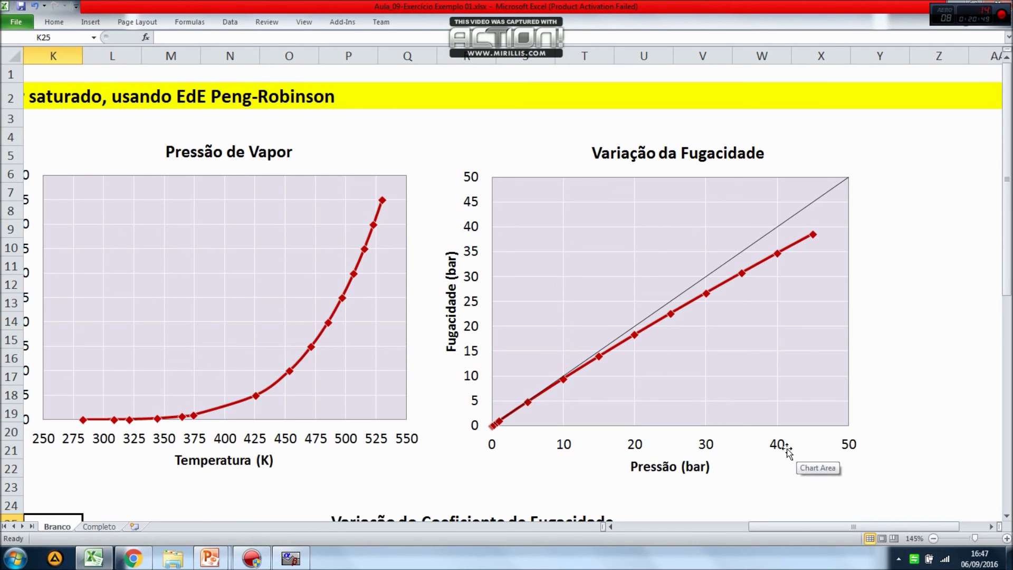
scroll(666, 390, down, 8)
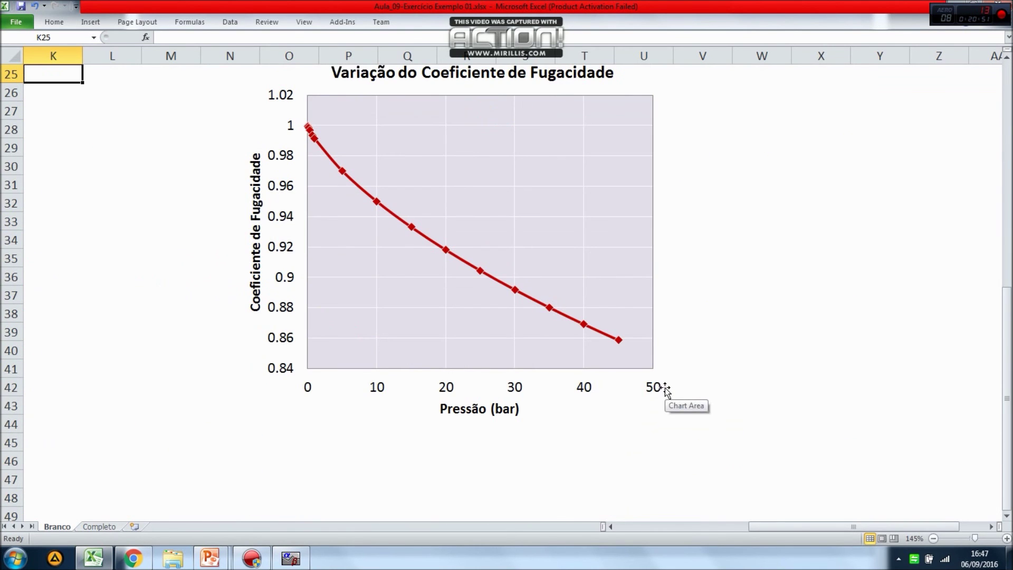
drag(1007, 306, 1007, 294)
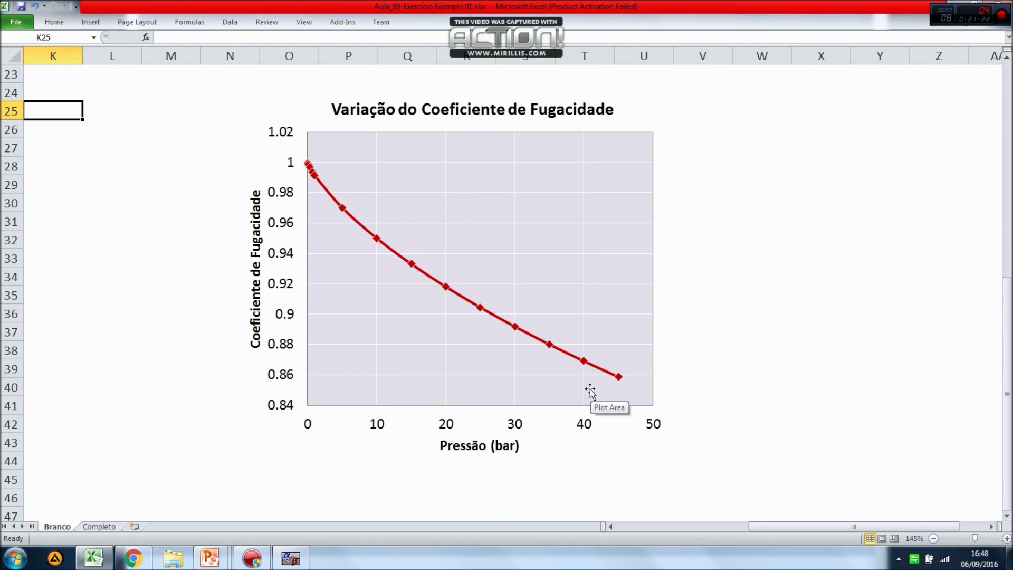
mouse_move(585, 365)
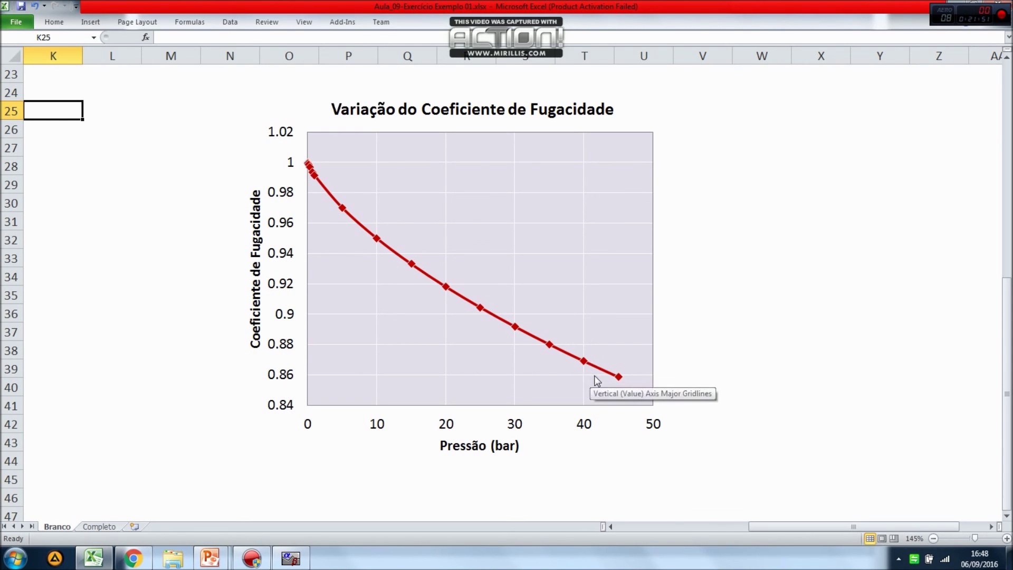
Return to the results table and review the H2O properties and the calculated columns from T (K) to f (bar)
drag(1006, 443, 1005, 216)
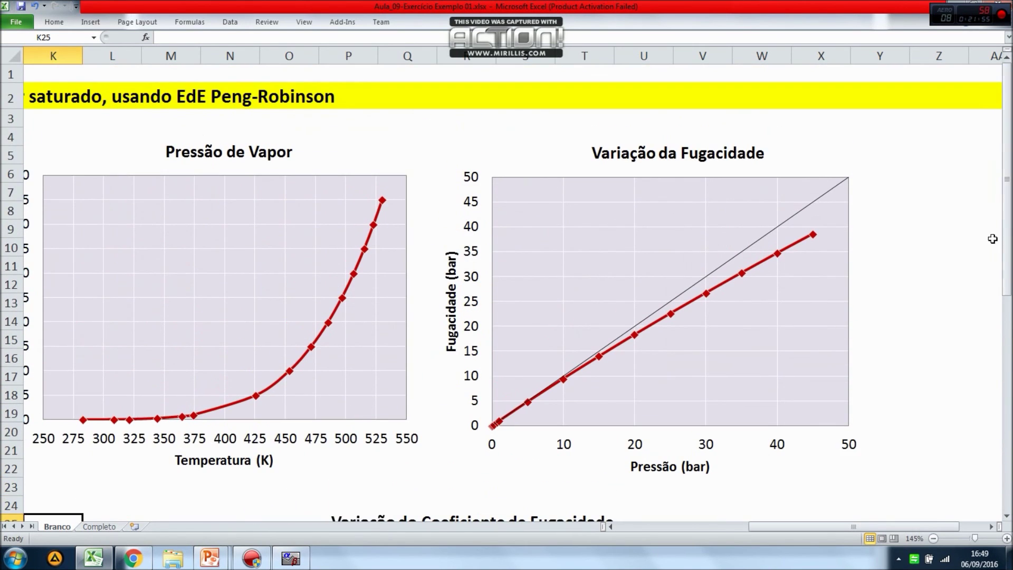
click(930, 521)
drag(929, 526, 798, 526)
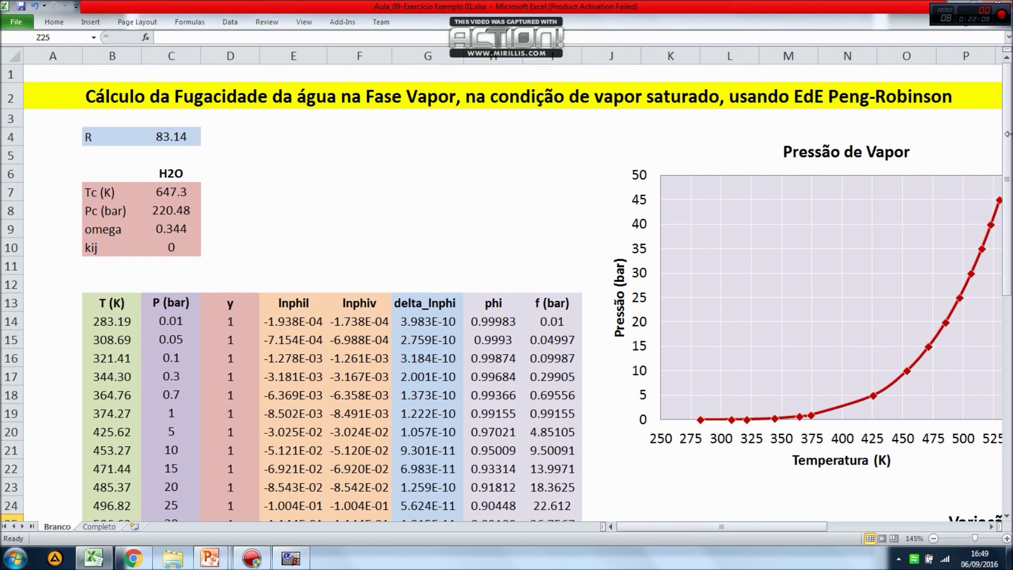
drag(1008, 134, 1007, 183)
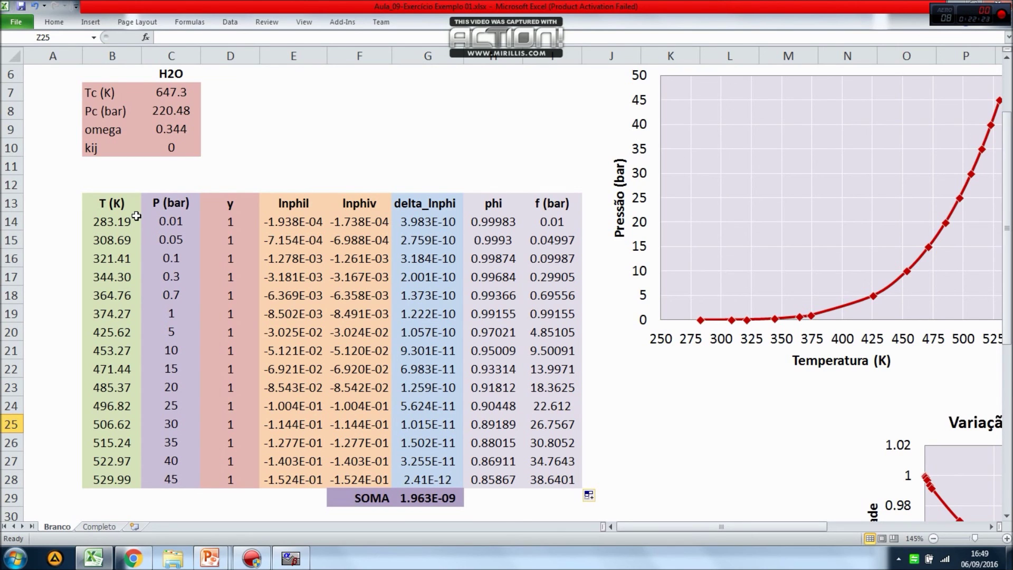
drag(1009, 281, 1010, 247)
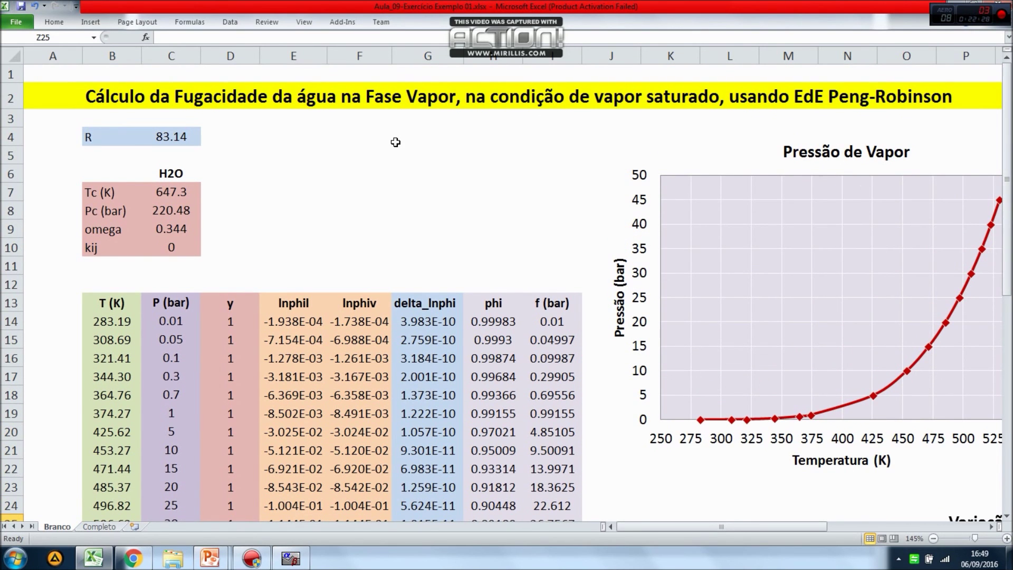